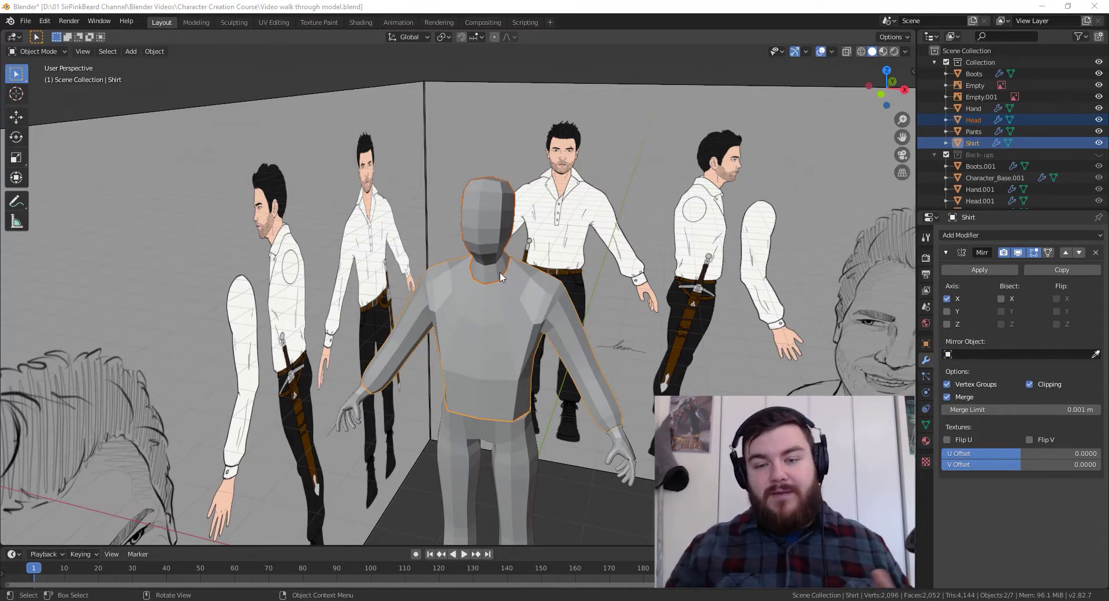
middle_drag(611, 297, 570, 264)
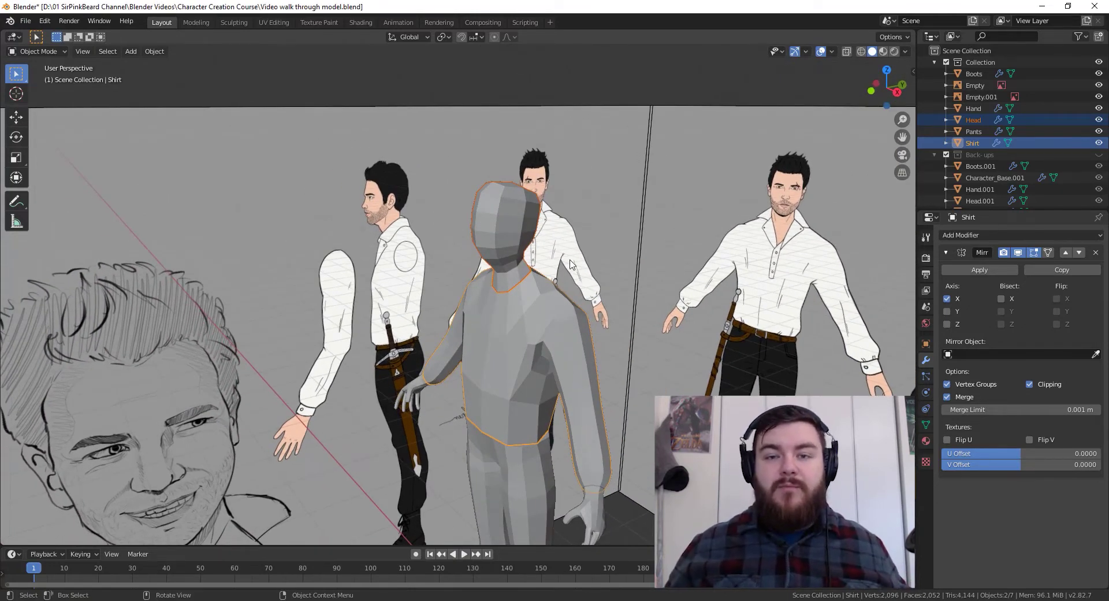
middle_drag(570, 264, 543, 338)
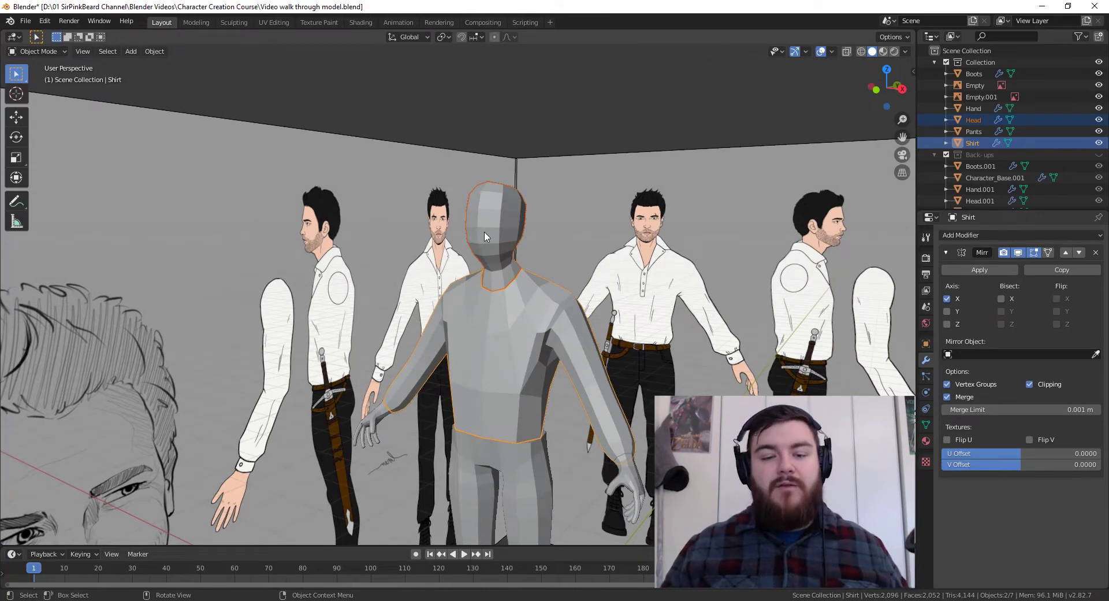
mouse_move(527, 326)
middle_down()
mouse_move(564, 338)
mouse_move(538, 317)
middle_up()
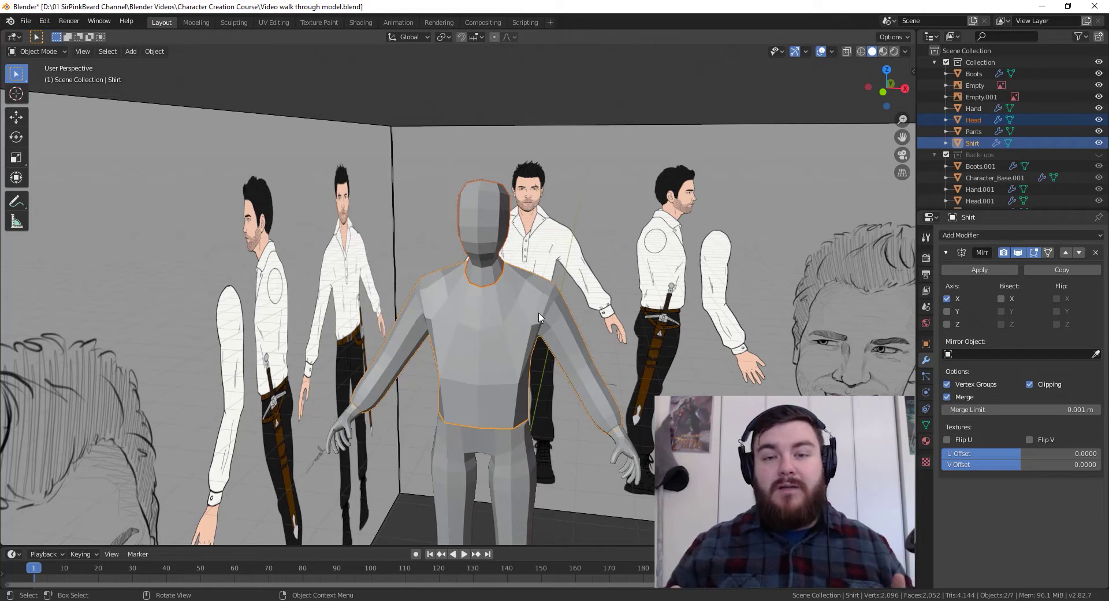
Select the head object on its own and apply its Mirror modifier
click(497, 242)
middle_drag(627, 270, 552, 261)
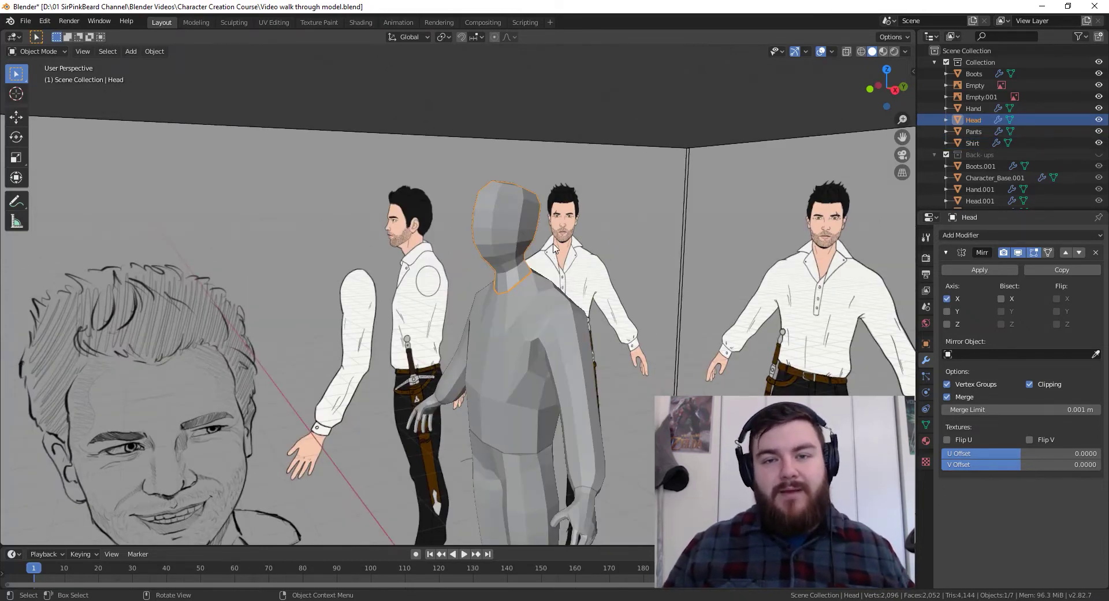
middle_drag(554, 249, 494, 241)
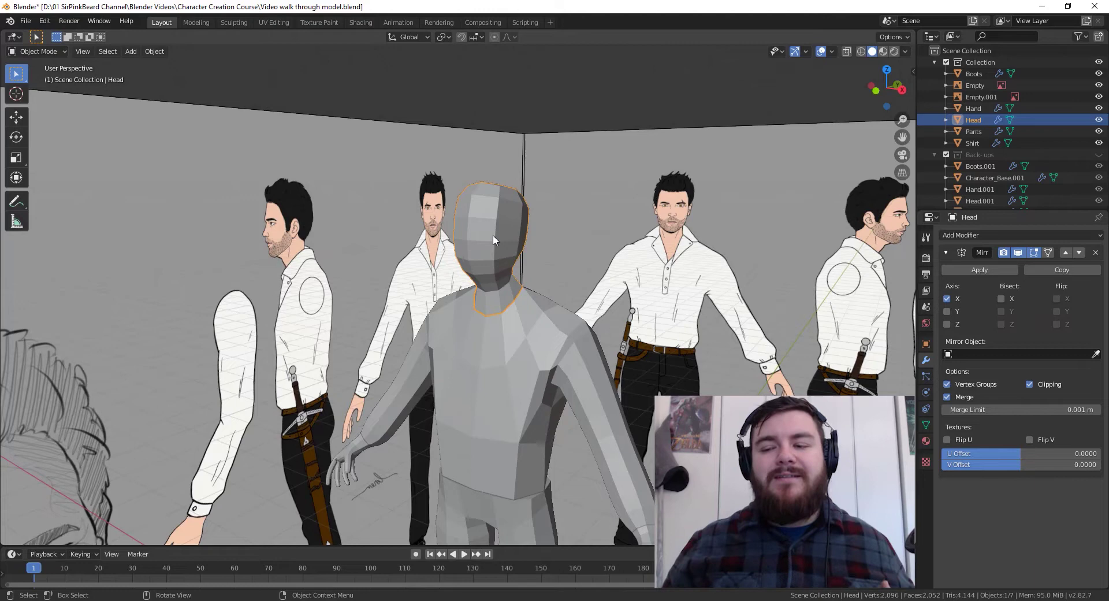
middle_drag(469, 250, 515, 259)
key(Tab)
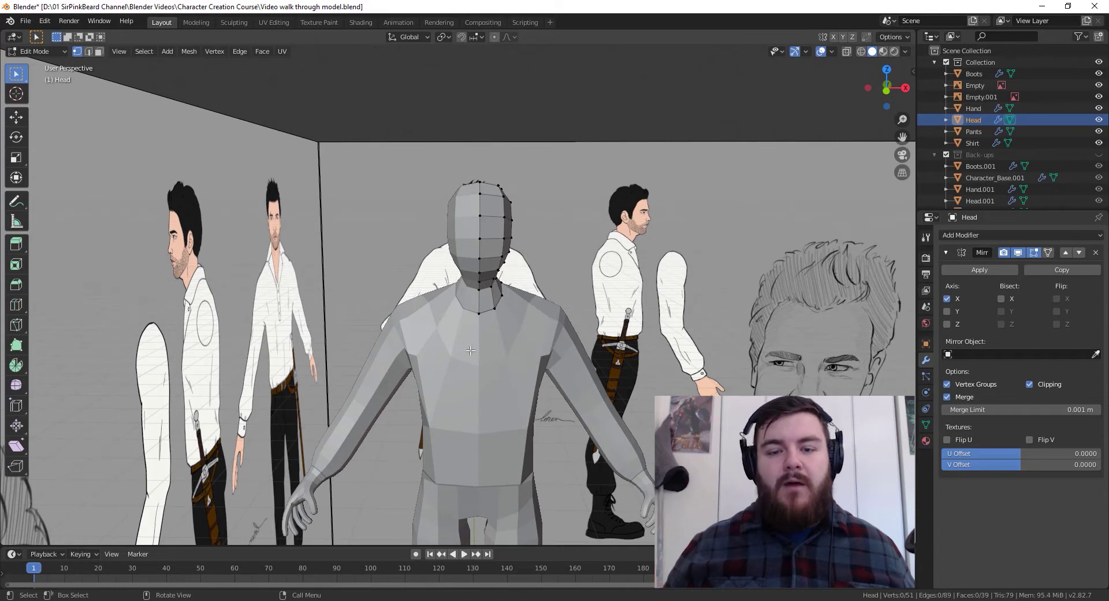
key(Tab)
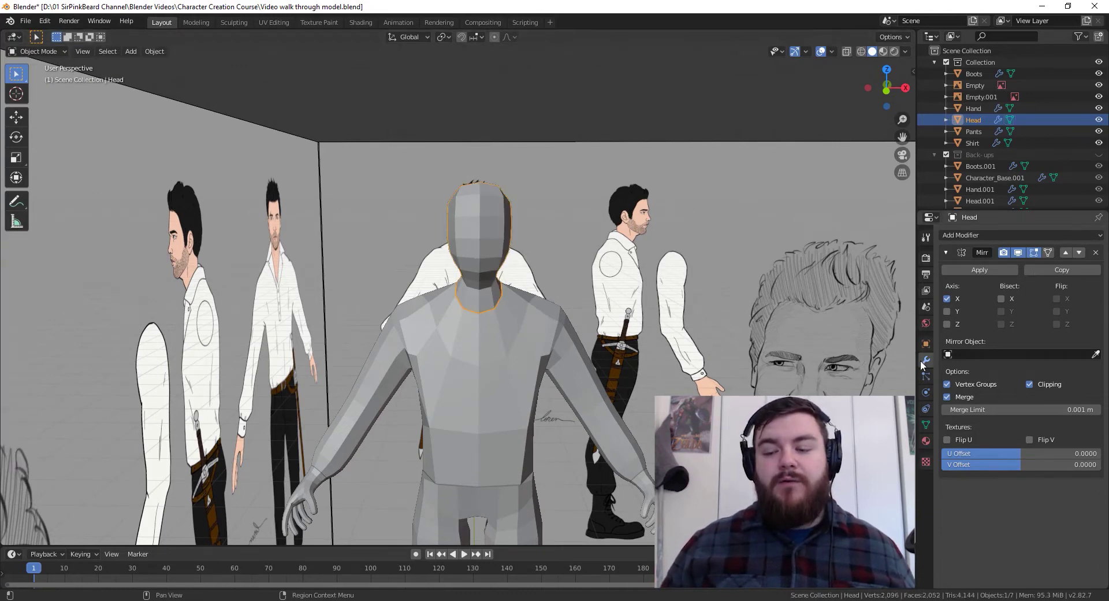
click(992, 267)
middle_drag(711, 321, 532, 304)
key(Tab)
key(Tab)
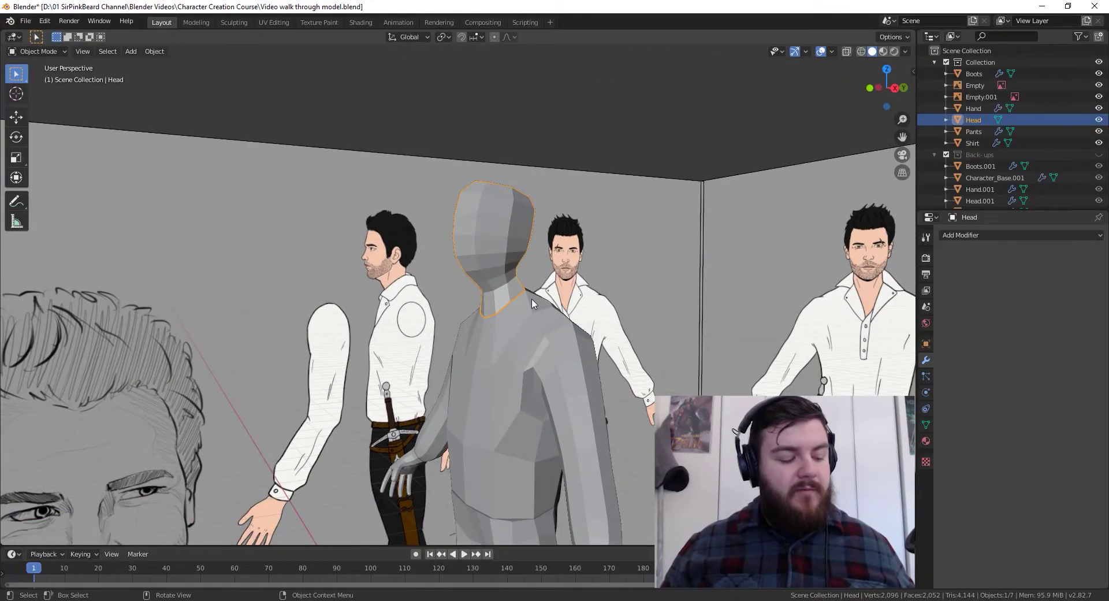
Switch the head to Sculpt Mode and choose the Inflate/Deflate brush
key(ctrl+Tab)
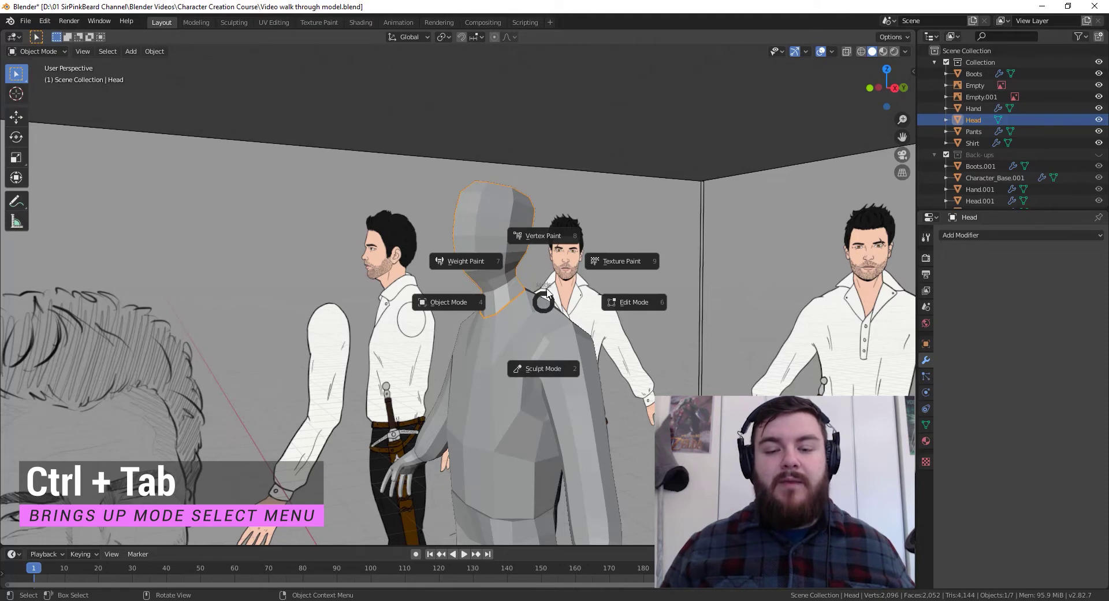
click(554, 375)
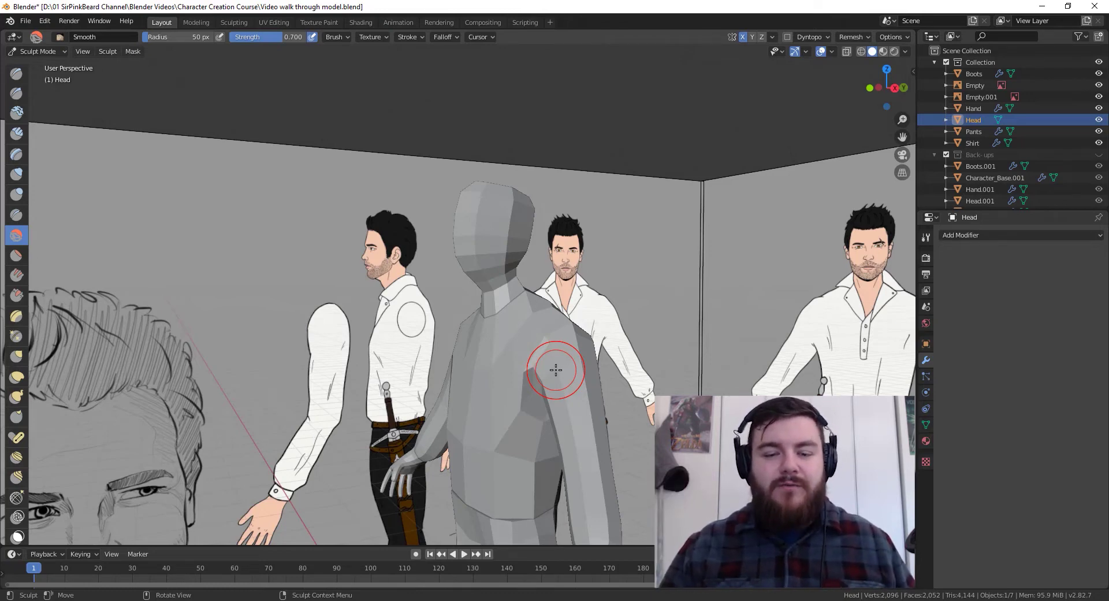
key(i)
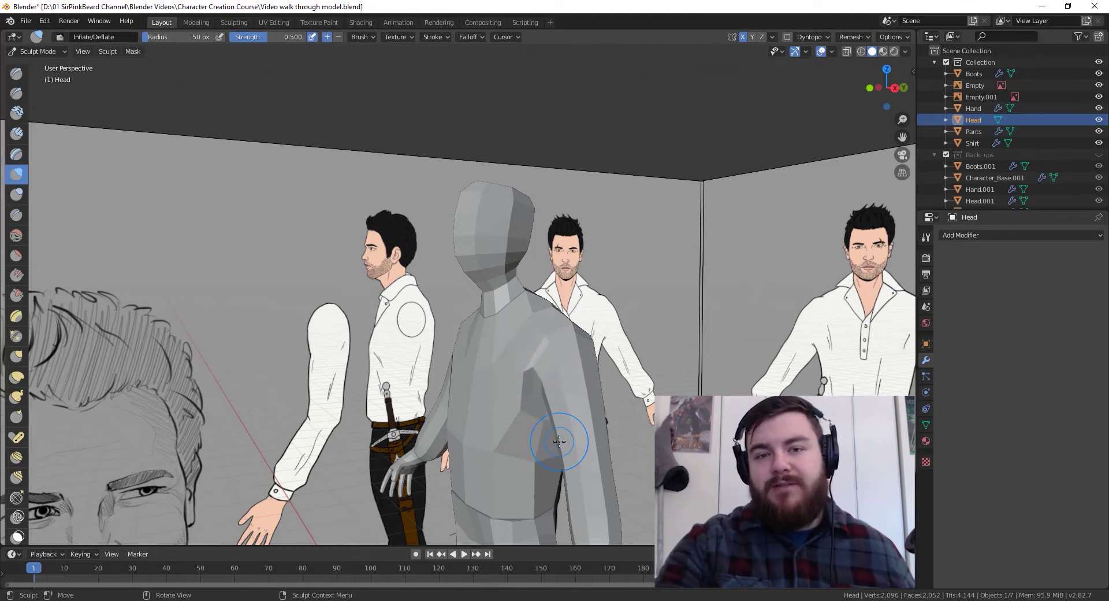
Enable Dyntopo for the head and set its detailing method to Brush Detail
click(786, 37)
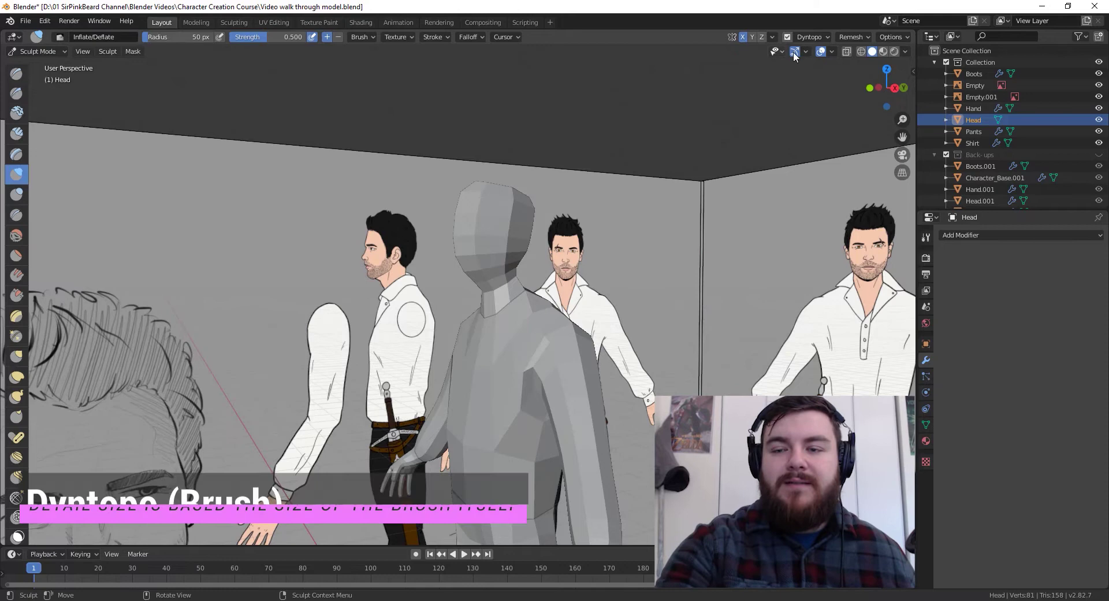
click(811, 37)
click(843, 84)
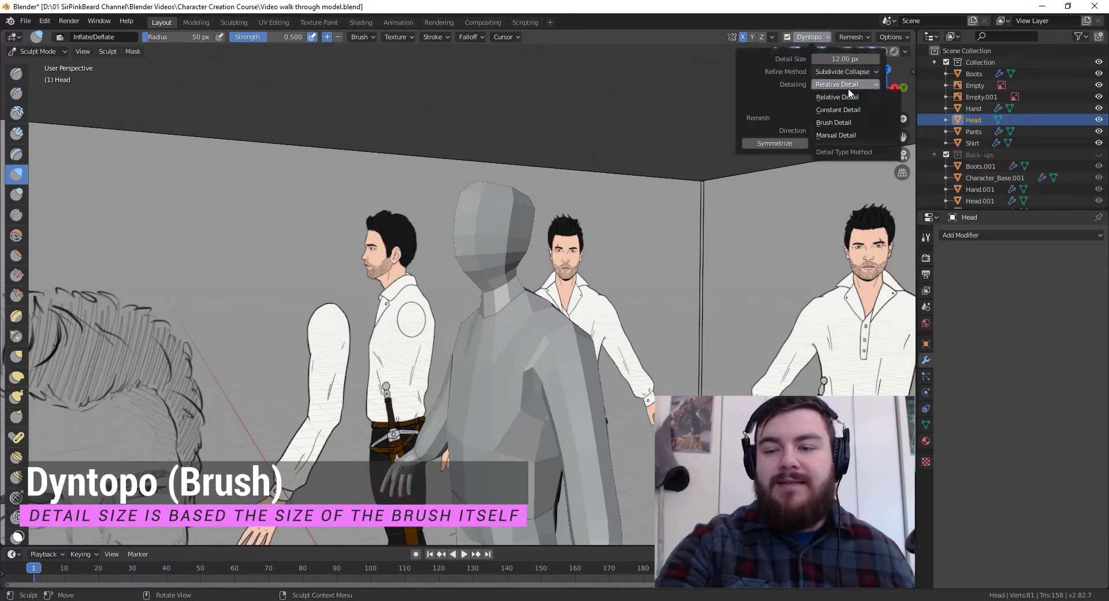
click(849, 123)
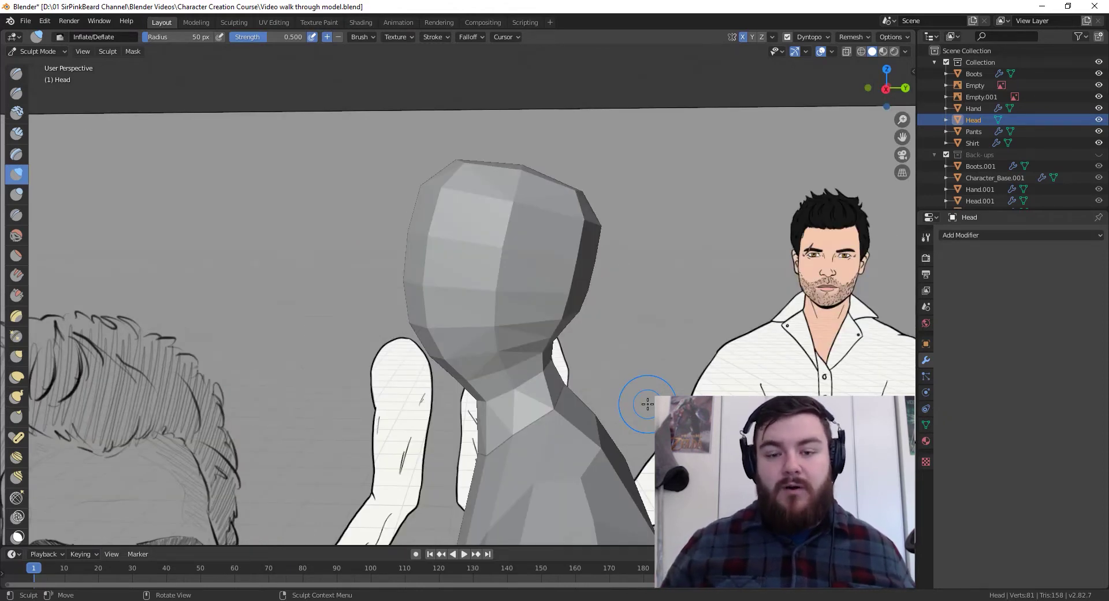
Set the Inflate/Deflate brush to a strength of 0.230 and a radius of 76 px
middle_drag(647, 404, 503, 346)
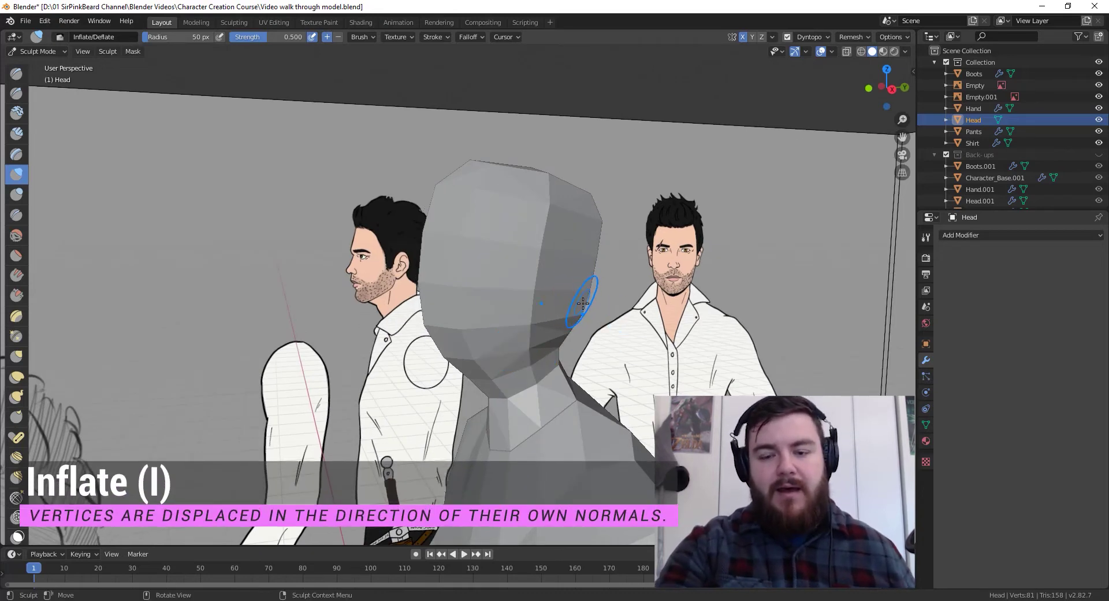
key(shift+space)
click(573, 260)
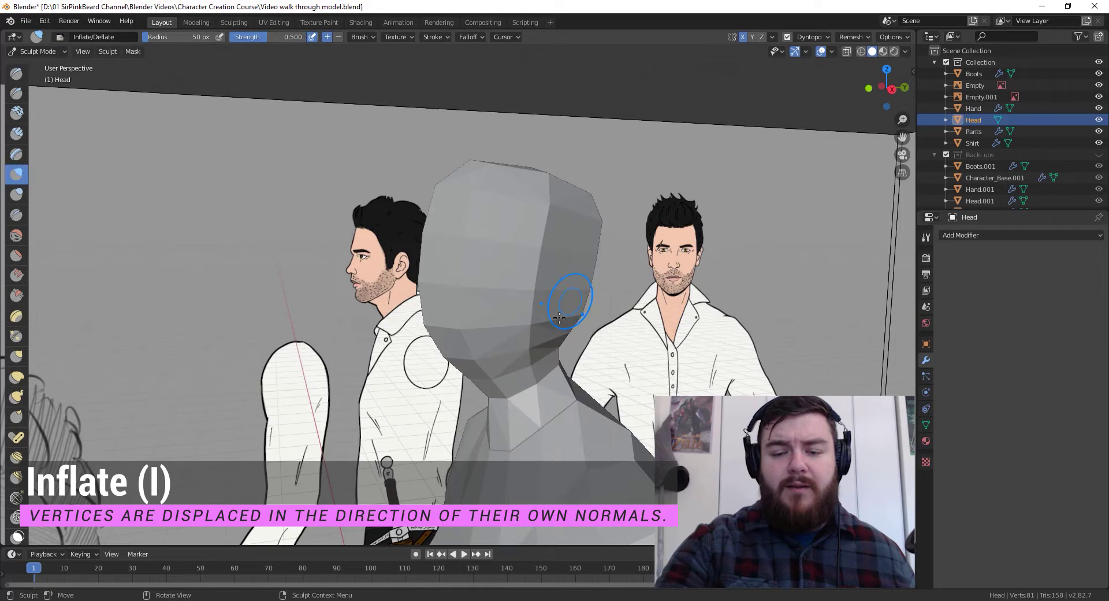
key(shift+f)
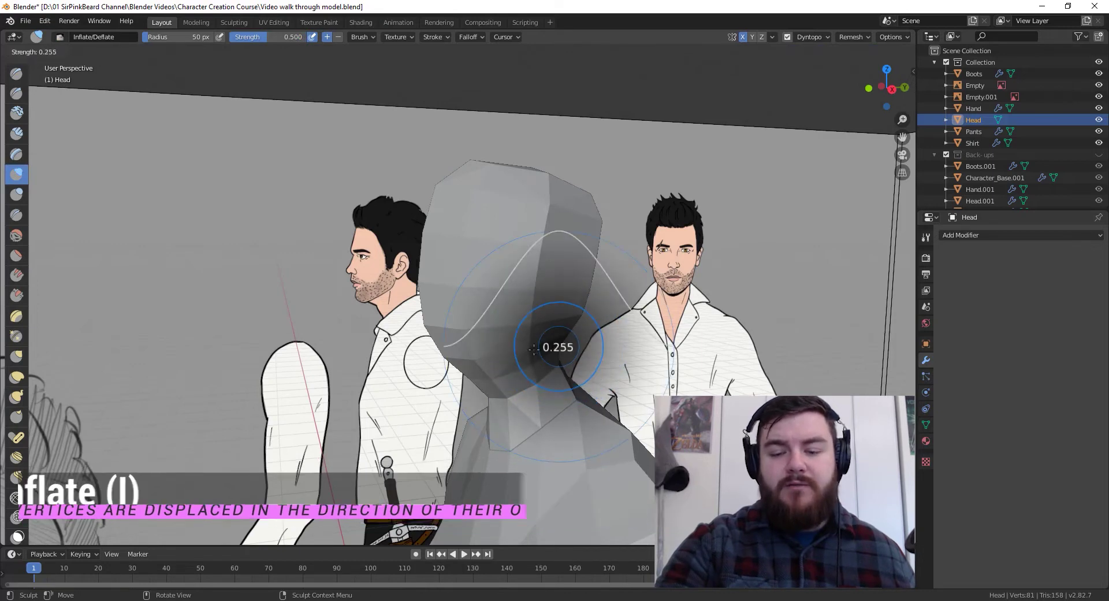
click(535, 348)
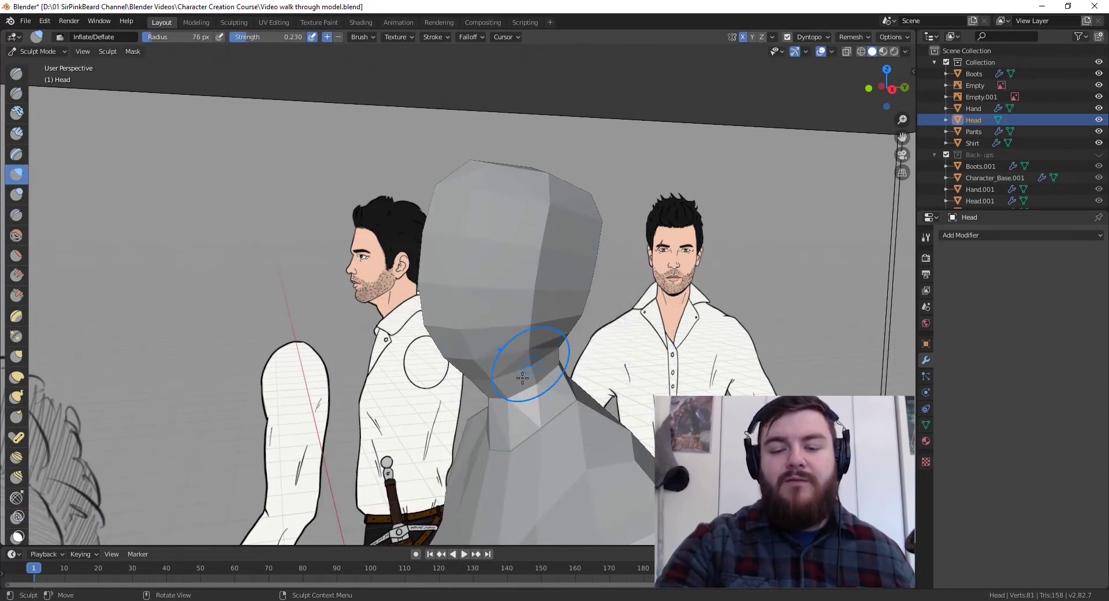
Inflate the side, back, neck and face of the head with brush strokes to add dynamic geometry
mouse_move(546, 194)
mouse_down()
mouse_move(527, 280)
mouse_move(490, 172)
mouse_move(459, 355)
mouse_move(505, 415)
mouse_move(543, 388)
mouse_move(604, 191)
mouse_move(524, 183)
mouse_move(554, 243)
mouse_up()
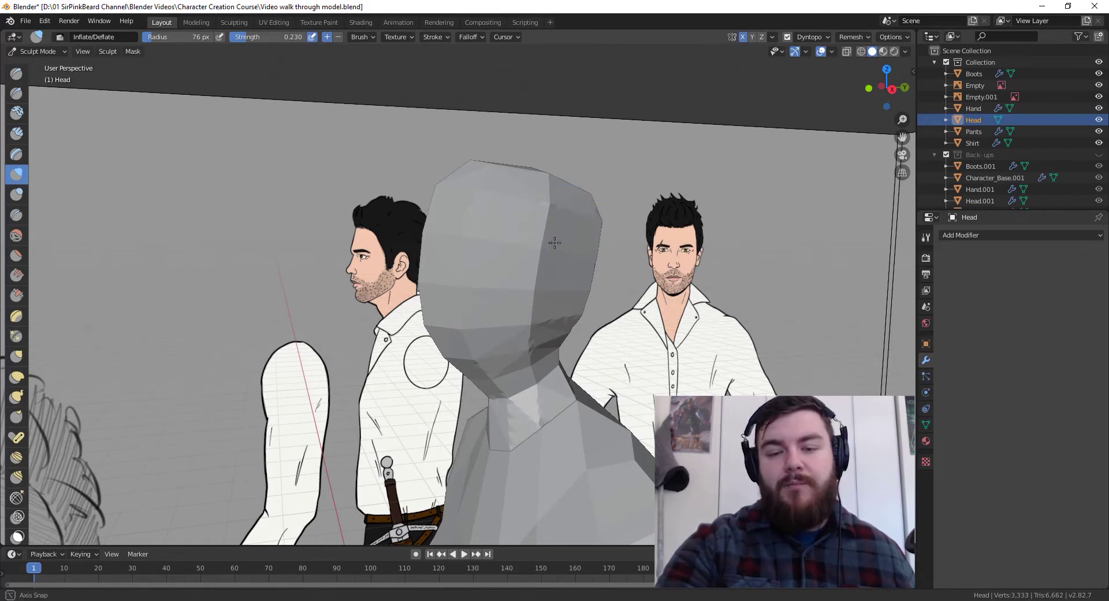
middle_drag(554, 242, 512, 242)
mouse_move(497, 226)
mouse_down()
mouse_move(505, 203)
mouse_move(601, 295)
mouse_up()
middle_drag(601, 296, 546, 222)
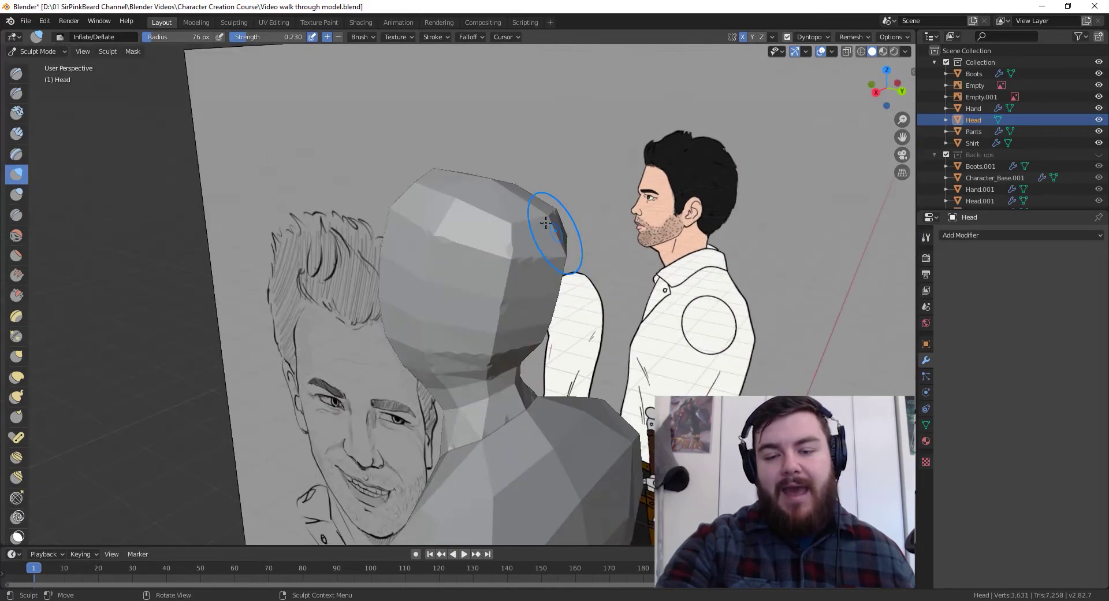
mouse_move(545, 223)
mouse_down()
mouse_move(553, 316)
mouse_move(496, 377)
mouse_up()
mouse_move(495, 376)
middle_down()
mouse_move(610, 304)
mouse_move(638, 301)
middle_up()
mouse_move(543, 293)
mouse_down()
mouse_move(494, 263)
mouse_move(495, 331)
mouse_move(514, 300)
mouse_up()
middle_drag(517, 297, 554, 293)
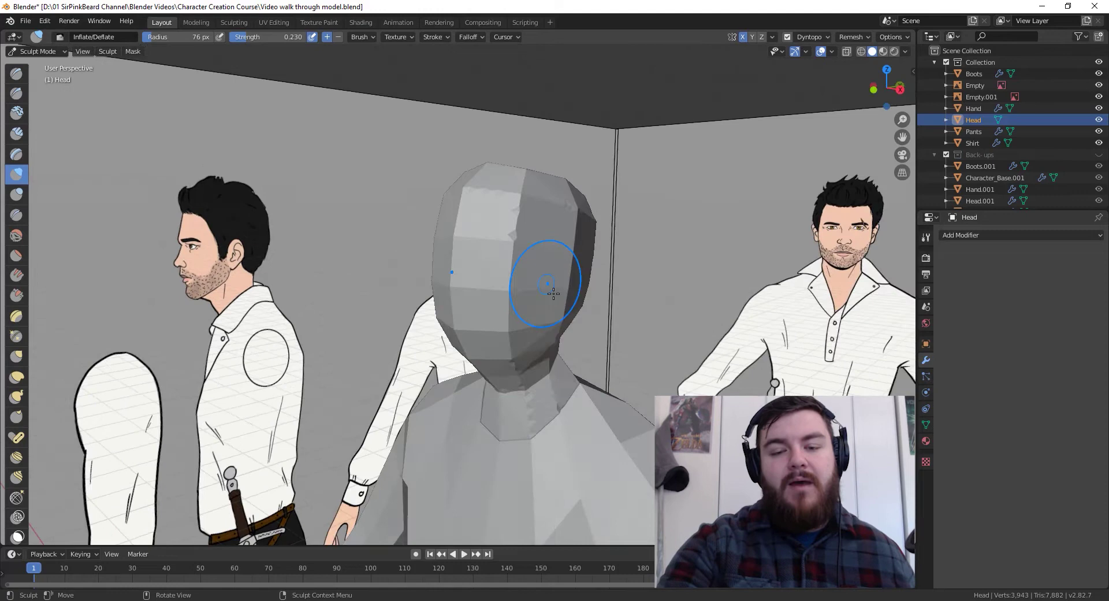
Smooth the hard facets over the head's face, crown, back and neck
mouse_move(525, 171)
mouse_down()
mouse_move(506, 305)
mouse_move(476, 168)
mouse_move(526, 183)
mouse_move(573, 248)
mouse_move(561, 320)
mouse_up()
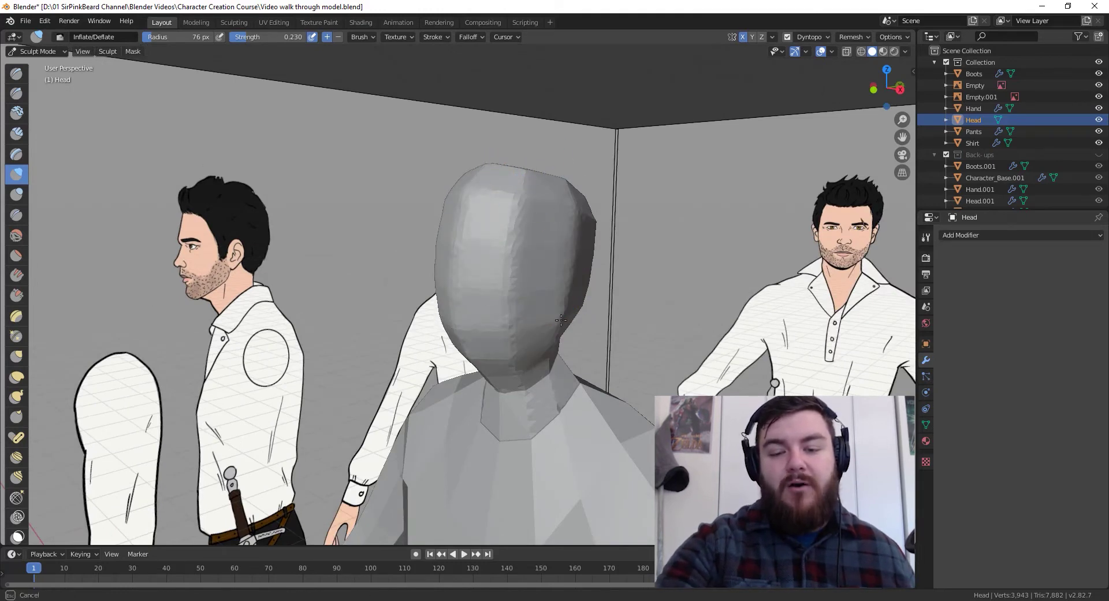
middle_drag(537, 227, 579, 255)
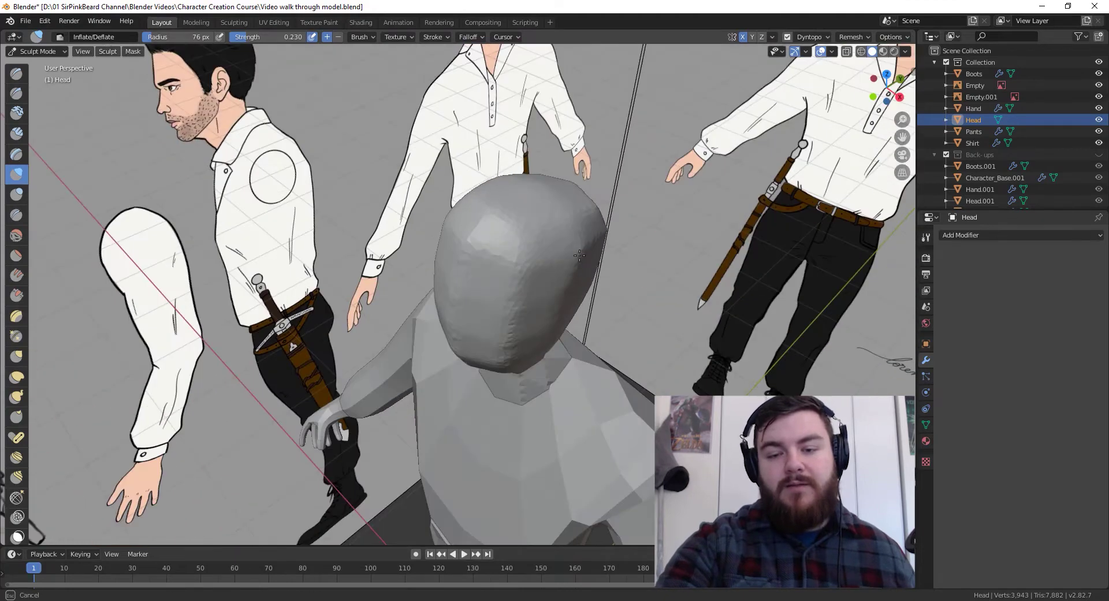
mouse_move(579, 255)
mouse_down()
mouse_move(592, 226)
mouse_move(604, 257)
mouse_up()
mouse_move(613, 273)
middle_down()
mouse_move(537, 217)
mouse_move(531, 191)
middle_up()
mouse_move(569, 223)
mouse_down()
mouse_move(588, 207)
mouse_move(585, 308)
mouse_move(548, 356)
mouse_move(543, 388)
mouse_move(492, 416)
mouse_move(522, 396)
mouse_up()
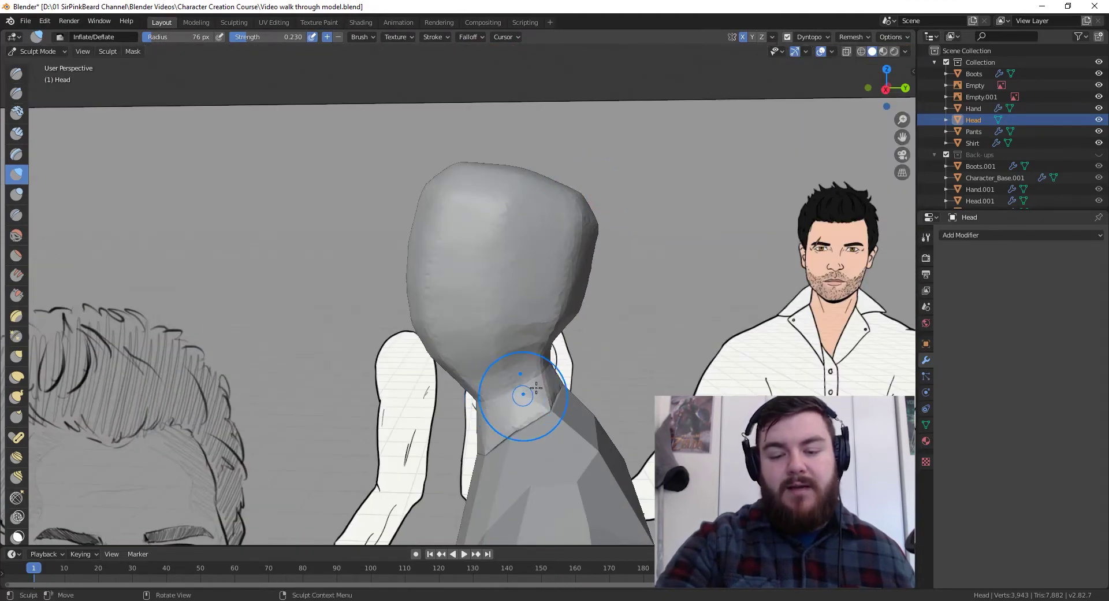
middle_drag(536, 388, 627, 372)
mouse_move(508, 433)
middle_down()
mouse_move(508, 484)
mouse_move(542, 404)
mouse_move(518, 413)
middle_up()
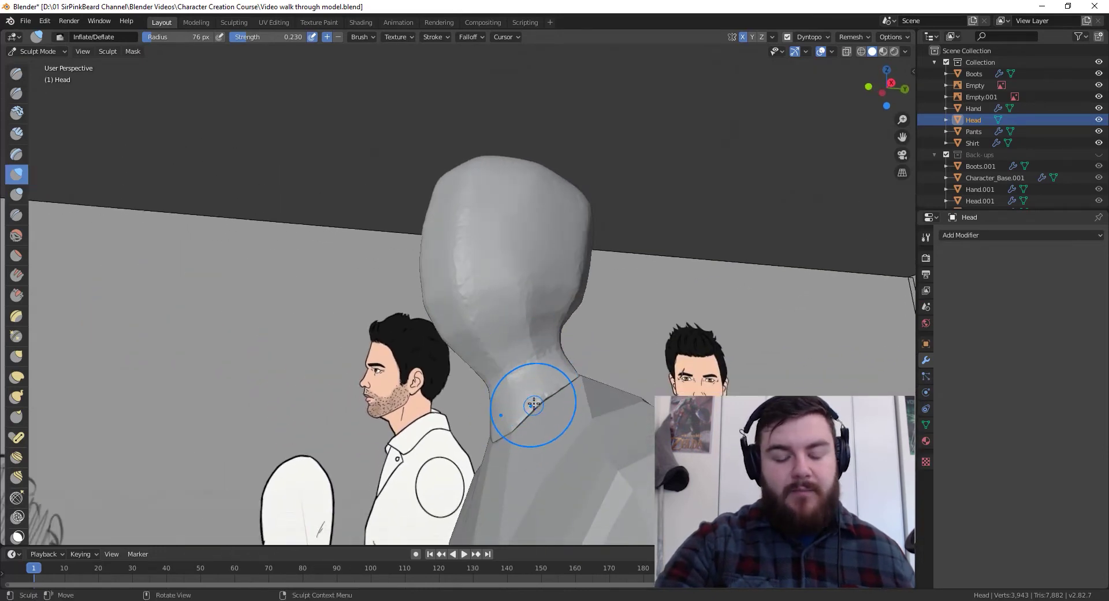
In the right side view, pull the jaw and chin to the reference profile using Snake Hook with a 100 px radius
key(KP_3)
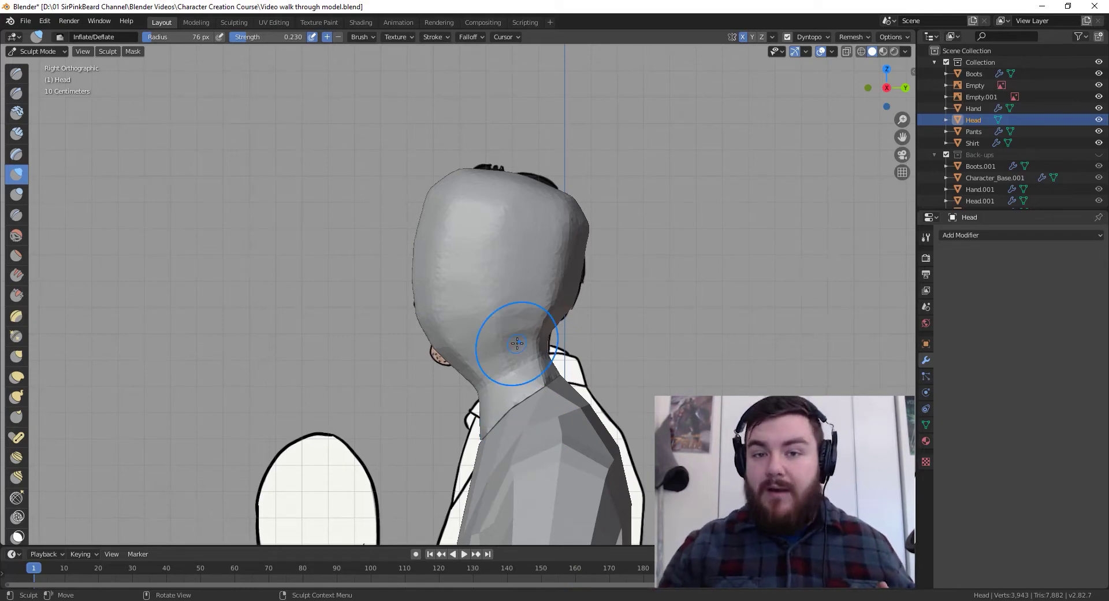
key(k)
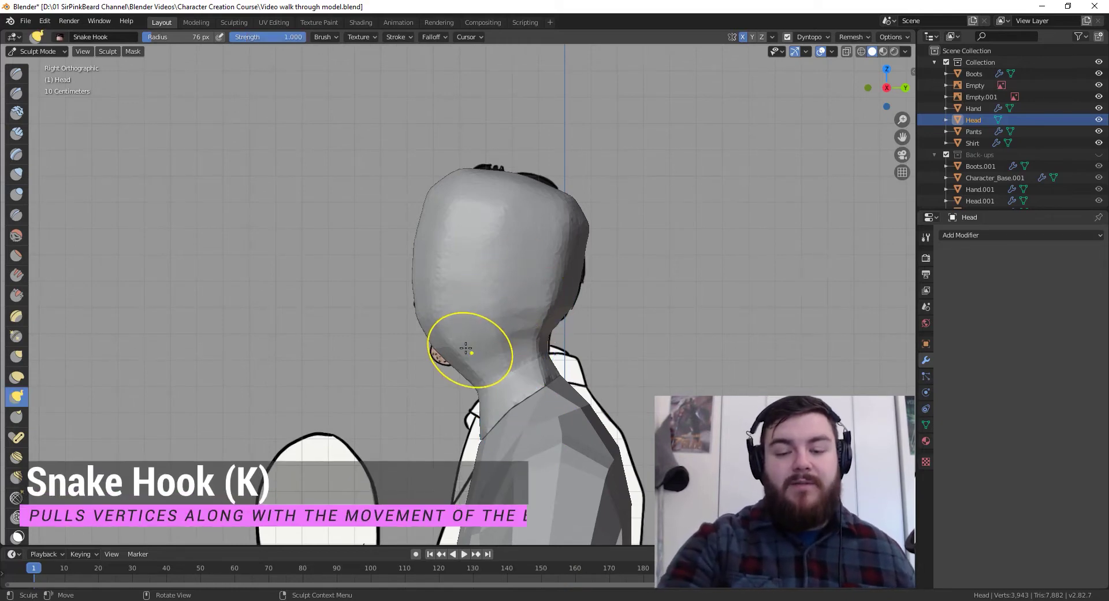
key(f)
click(506, 339)
drag(468, 376, 443, 358)
drag(416, 315, 429, 337)
drag(427, 321, 427, 311)
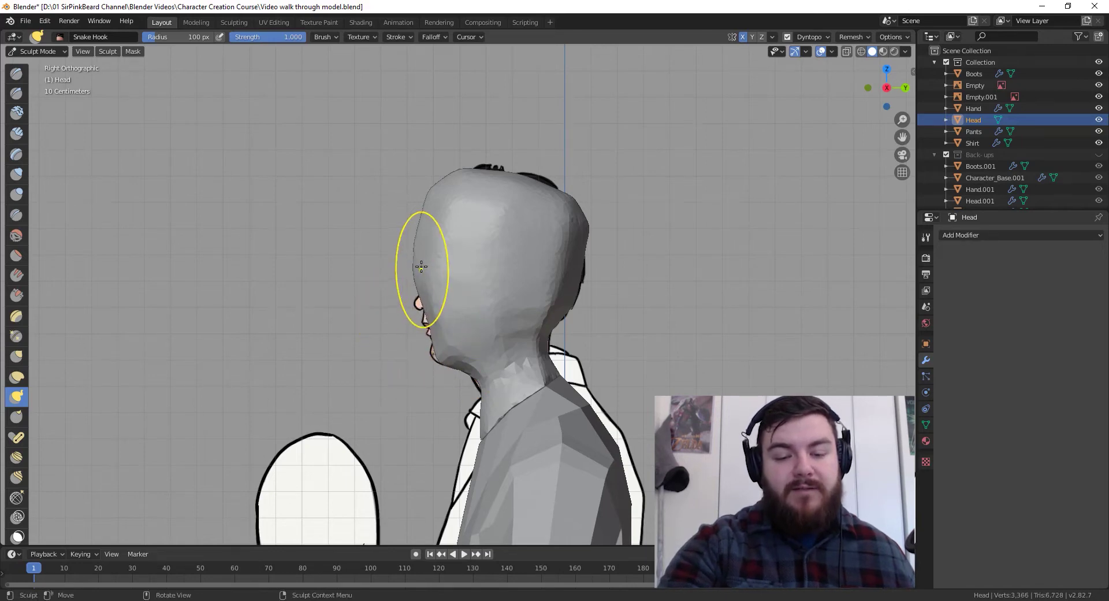
Reshape the forehead, crown and back of the skull to fit inside the side reference's hairline
mouse_move(415, 253)
mouse_down()
mouse_move(434, 212)
mouse_move(438, 222)
mouse_up()
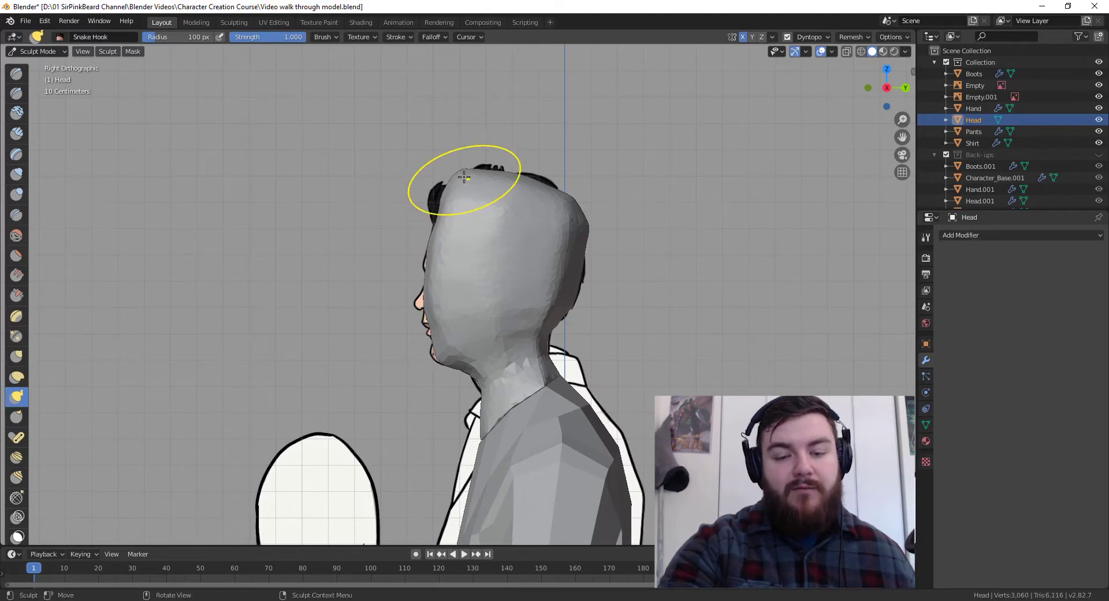
drag(462, 177, 458, 202)
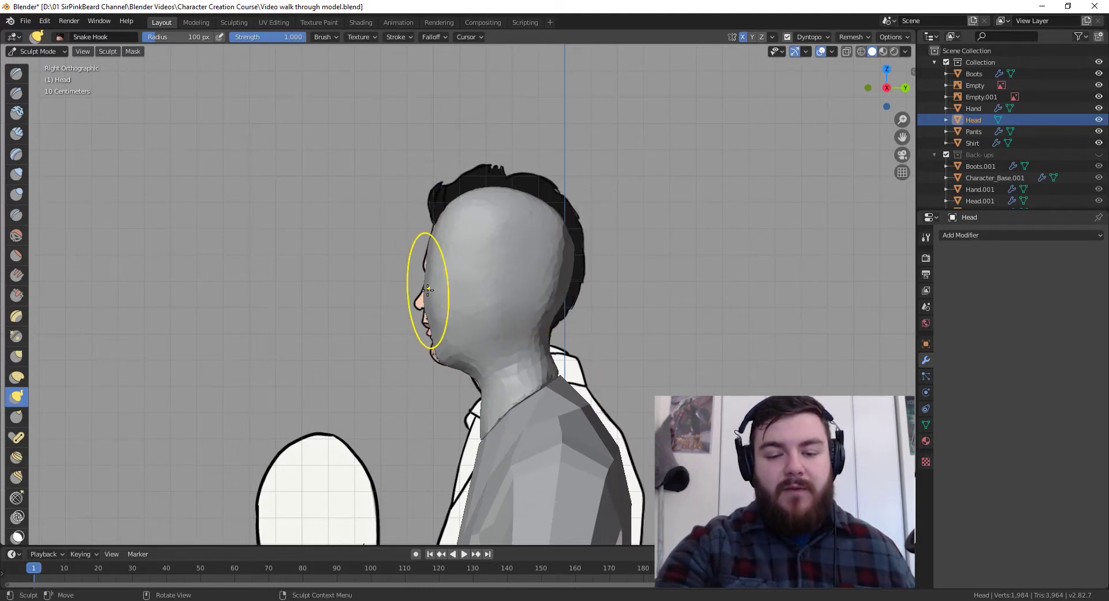
mouse_move(428, 289)
mouse_down()
mouse_move(433, 241)
mouse_move(458, 193)
mouse_move(525, 194)
mouse_up()
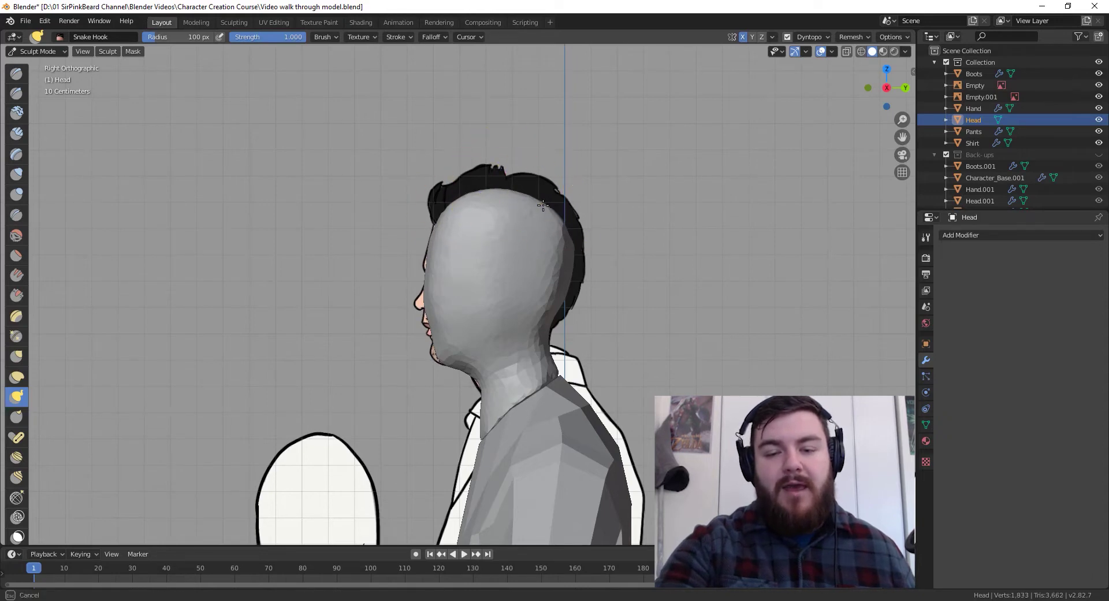
mouse_move(543, 205)
mouse_down()
mouse_move(565, 218)
mouse_move(577, 246)
mouse_up()
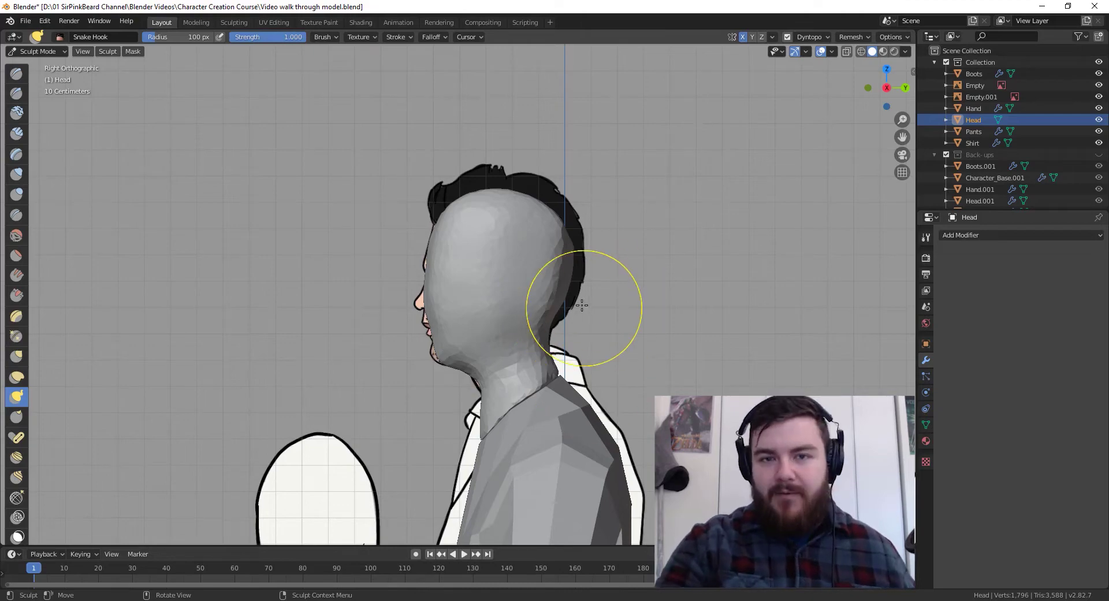
Smooth the dented crown and the back of the head into a rounded skull
middle_drag(637, 351, 612, 345)
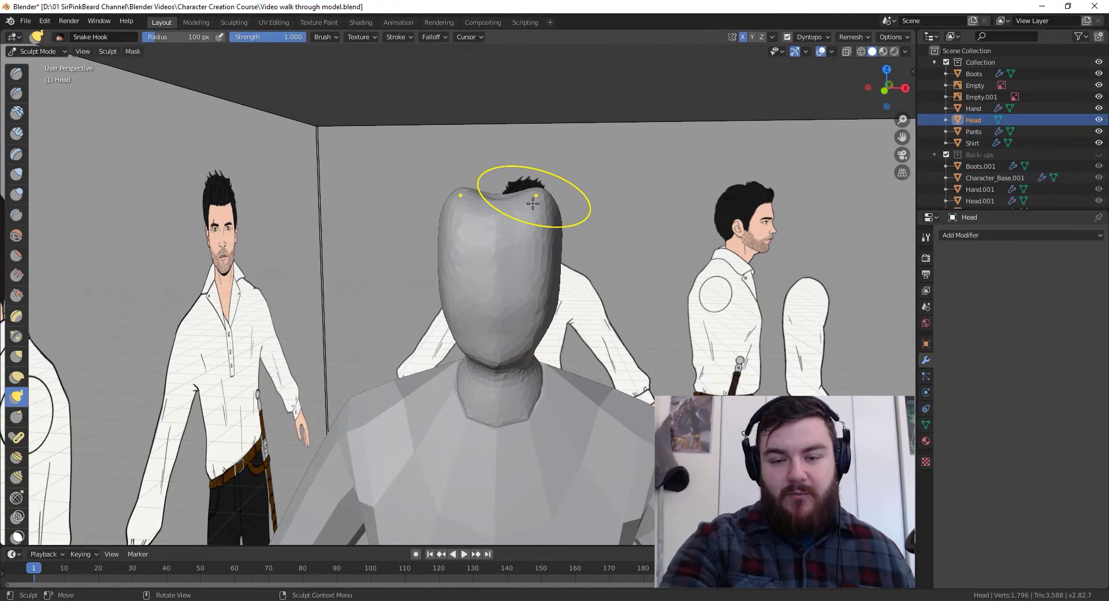
mouse_move(547, 194)
shift+mouse_down()
mouse_move(499, 192)
mouse_move(495, 180)
mouse_move(510, 218)
mouse_move(517, 326)
mouse_move(545, 297)
shift+mouse_up()
mouse_move(544, 297)
middle_down()
mouse_move(548, 355)
mouse_move(526, 374)
middle_up()
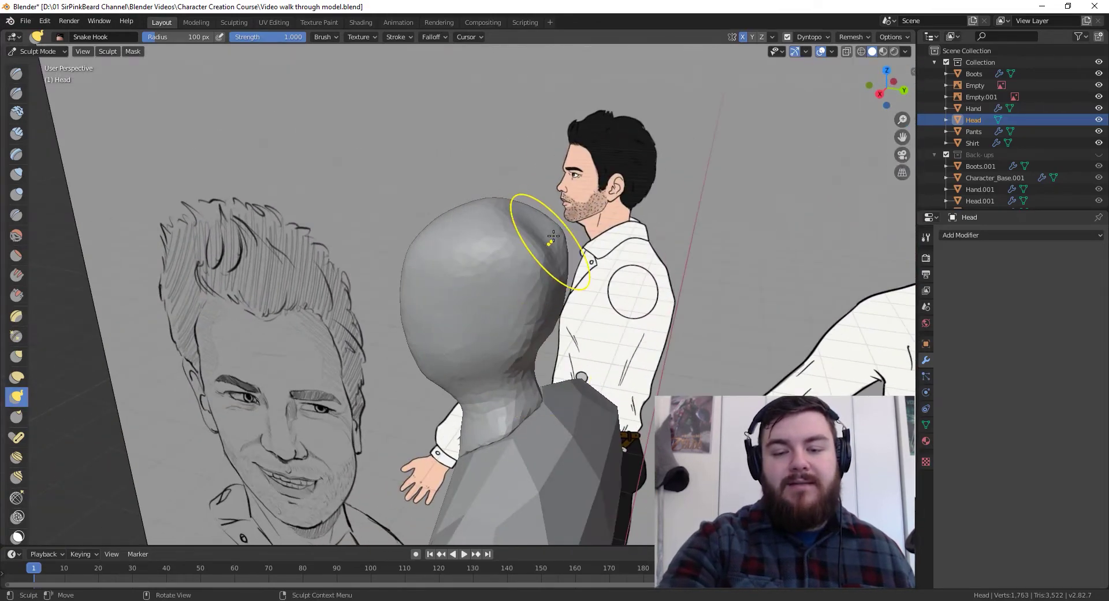
mouse_move(527, 242)
mouse_down()
mouse_move(538, 259)
mouse_move(488, 192)
mouse_move(565, 249)
mouse_up()
middle_drag(574, 297, 630, 280)
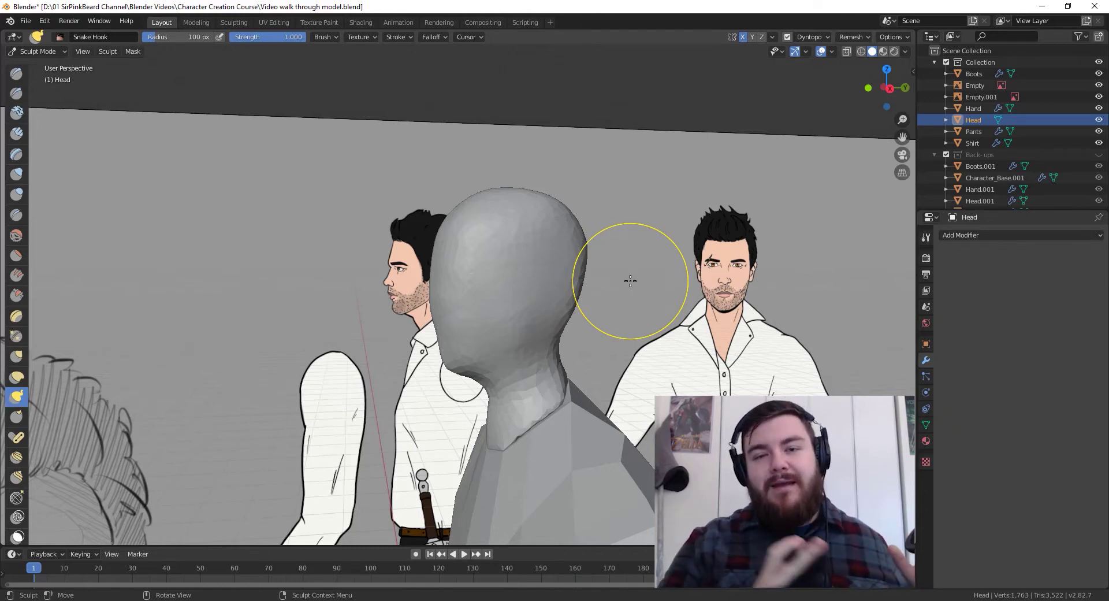
In the right side view, refine the forehead, chin and back of the skull to the reference profile with Snake Hook
middle_drag(631, 281, 570, 366)
key(KP_3)
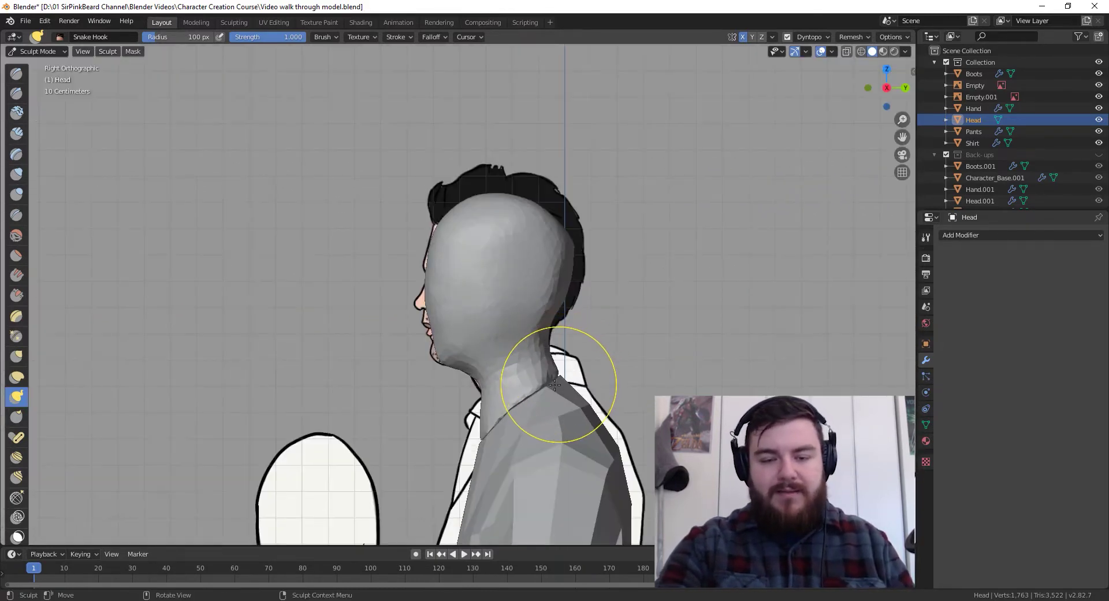
drag(441, 230, 436, 234)
drag(434, 246, 425, 264)
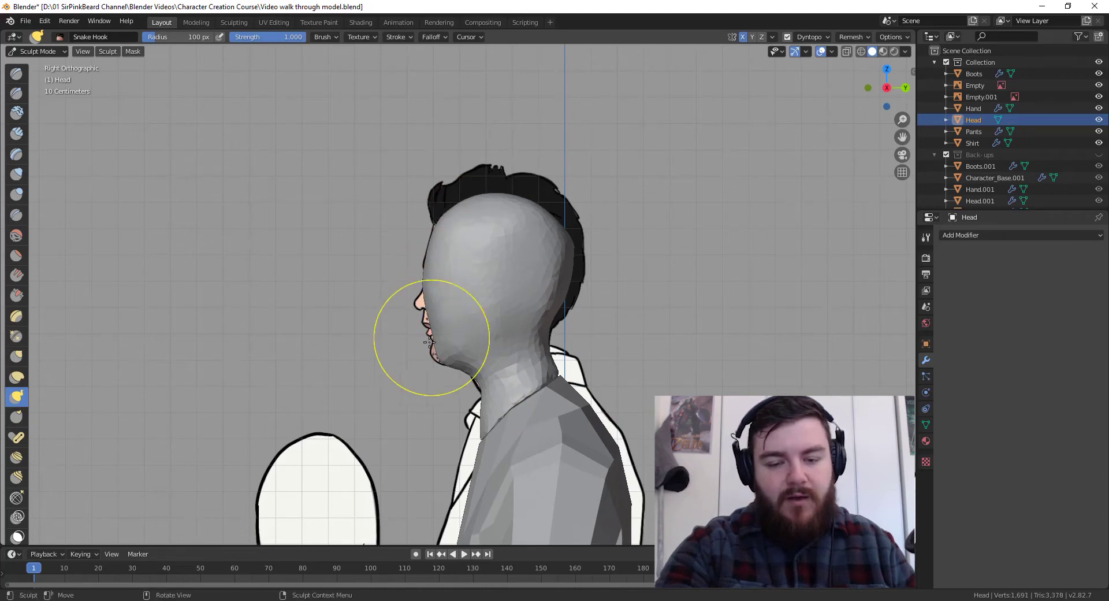
drag(437, 360, 428, 341)
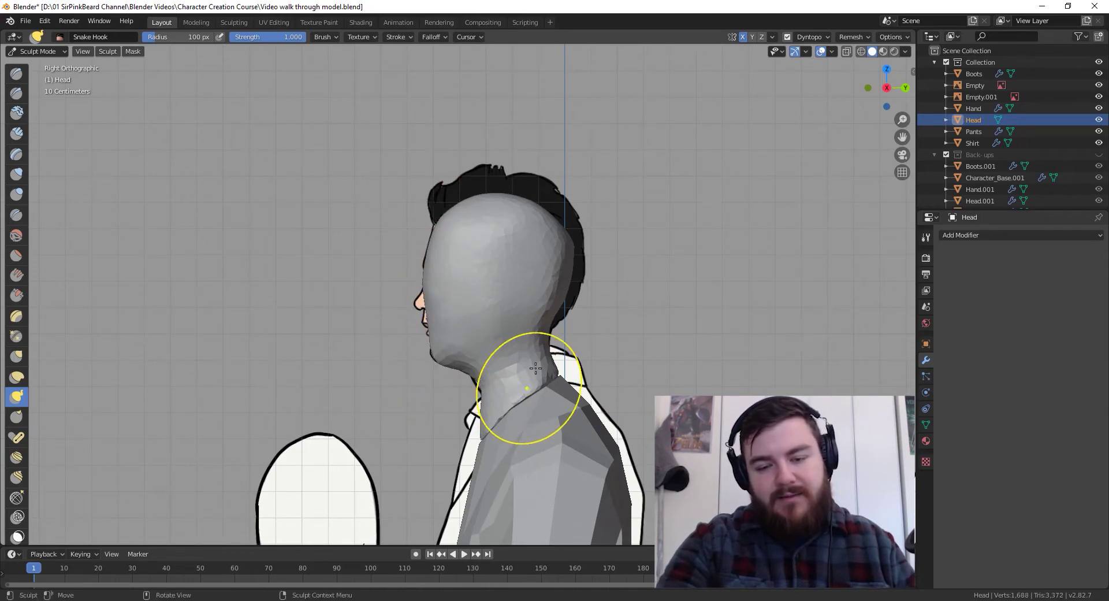
drag(564, 260, 568, 231)
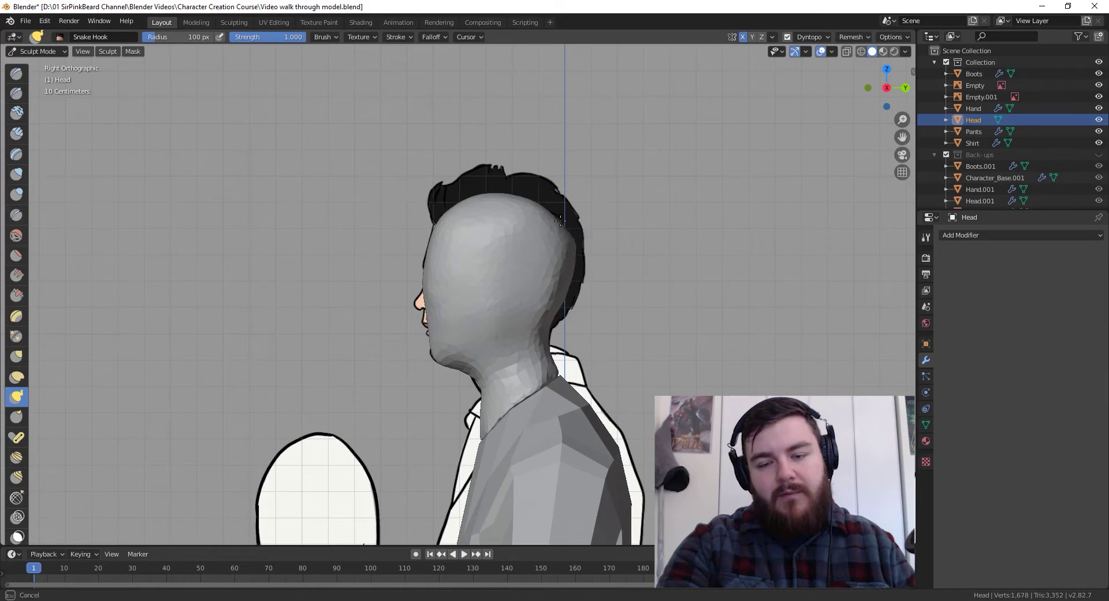
In the front view, pull the cheeks and sides of the head inward to the front reference's face width
middle_drag(550, 341, 594, 318)
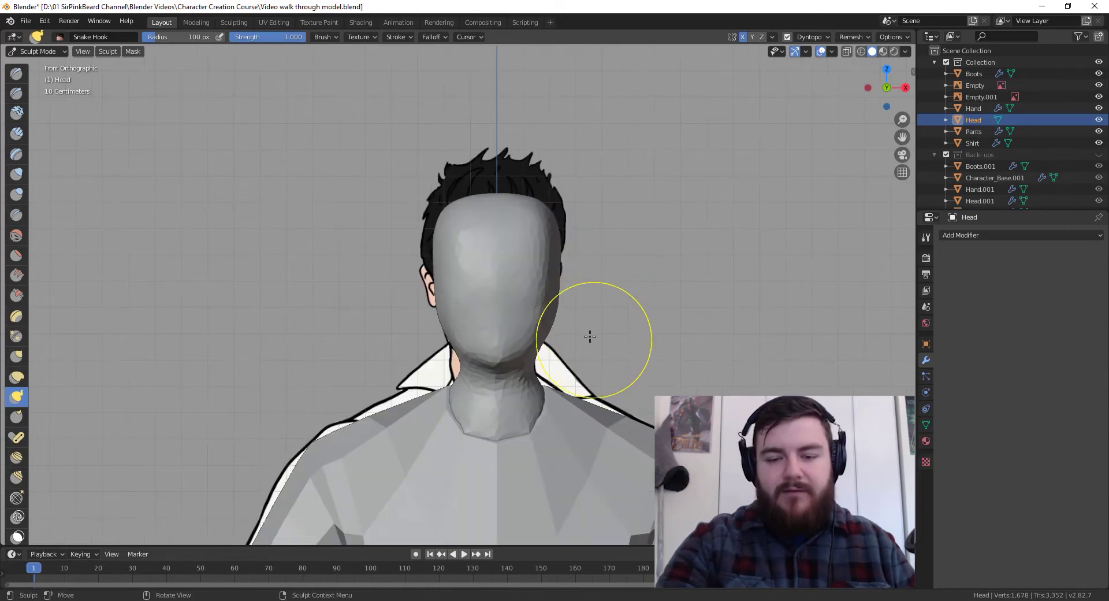
drag(561, 302, 546, 334)
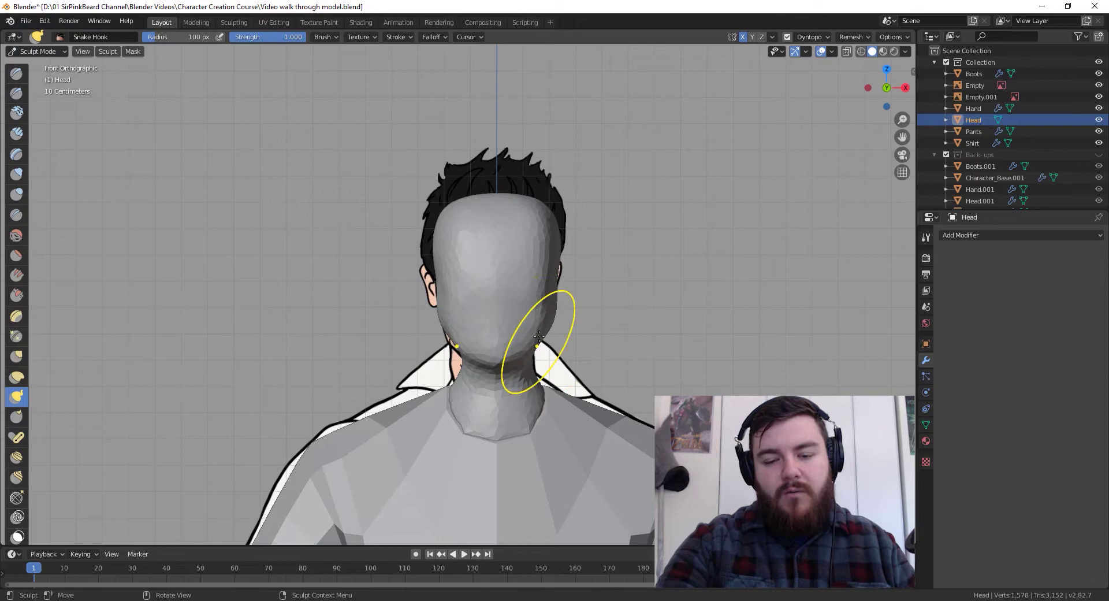
mouse_move(545, 338)
middle_down()
mouse_move(548, 352)
mouse_move(564, 343)
mouse_move(551, 347)
middle_up()
key(KP_1)
mouse_move(565, 296)
mouse_down()
mouse_move(556, 242)
mouse_move(554, 269)
mouse_up()
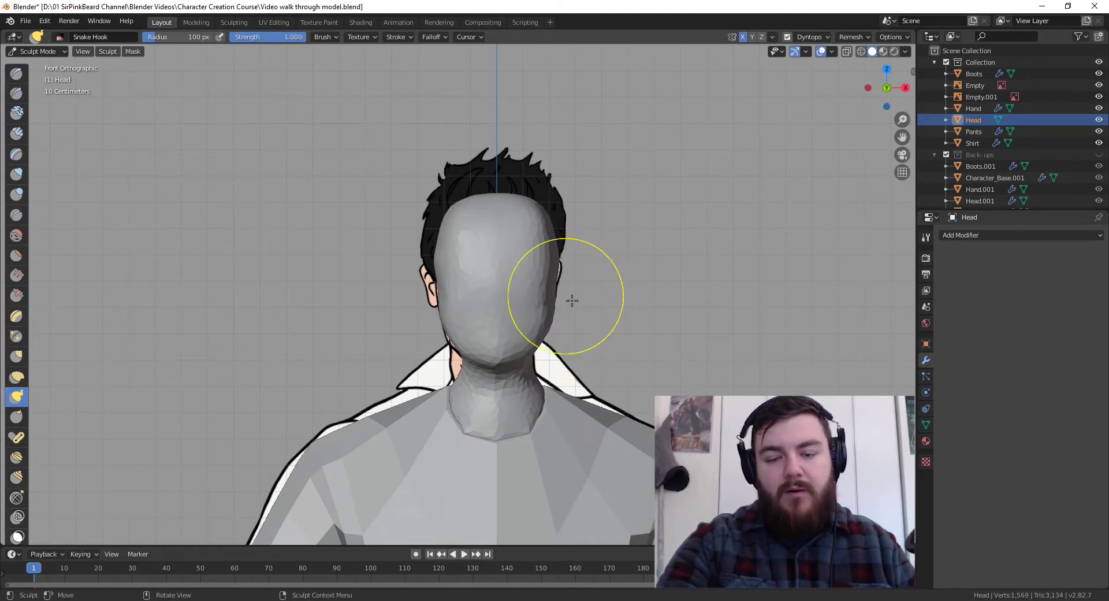
mouse_move(575, 300)
middle_down()
mouse_move(480, 324)
mouse_move(564, 343)
mouse_move(559, 249)
middle_up()
mouse_move(509, 306)
mouse_down()
mouse_move(500, 236)
mouse_move(584, 274)
mouse_move(592, 315)
mouse_up()
key(shift+s)
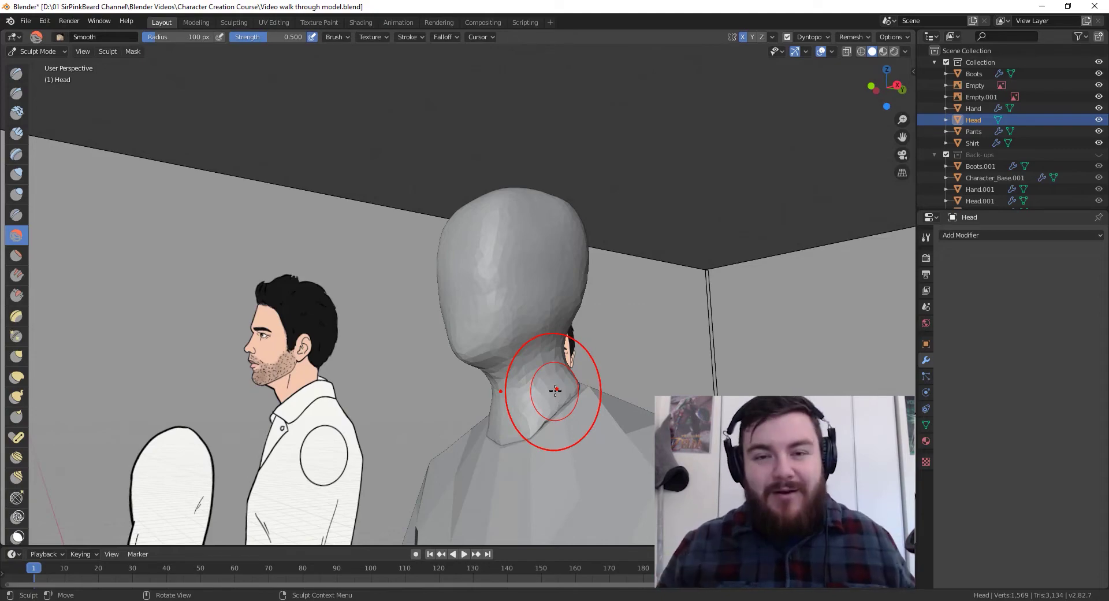
In the right side view, reshape the throat under the chin to the side reference using Snake Hook
mouse_move(579, 280)
middle_down()
mouse_move(598, 363)
mouse_move(545, 359)
middle_up()
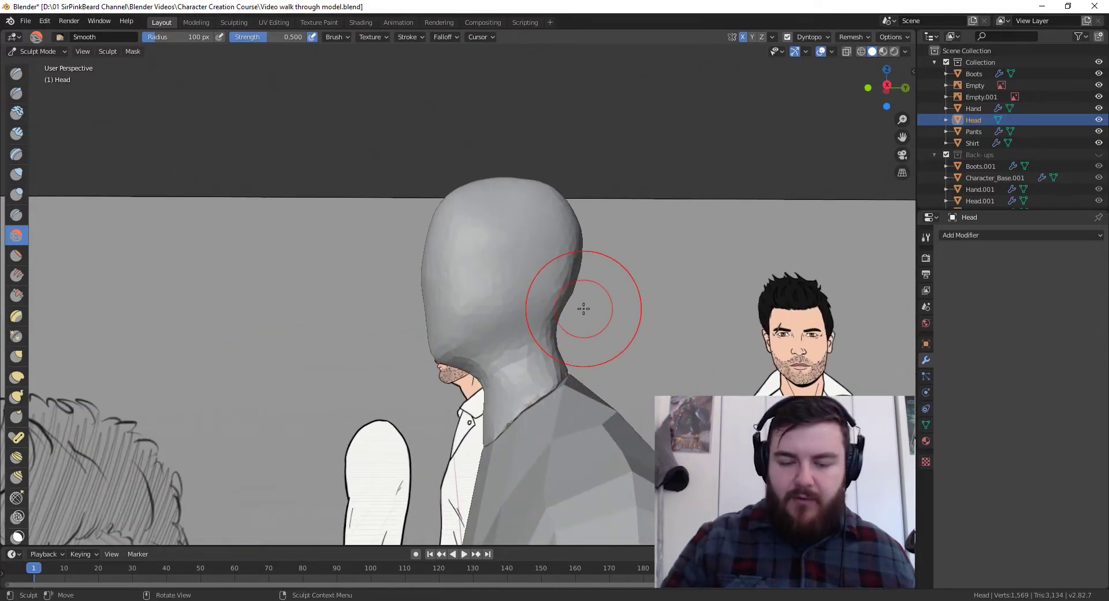
key(KP_3)
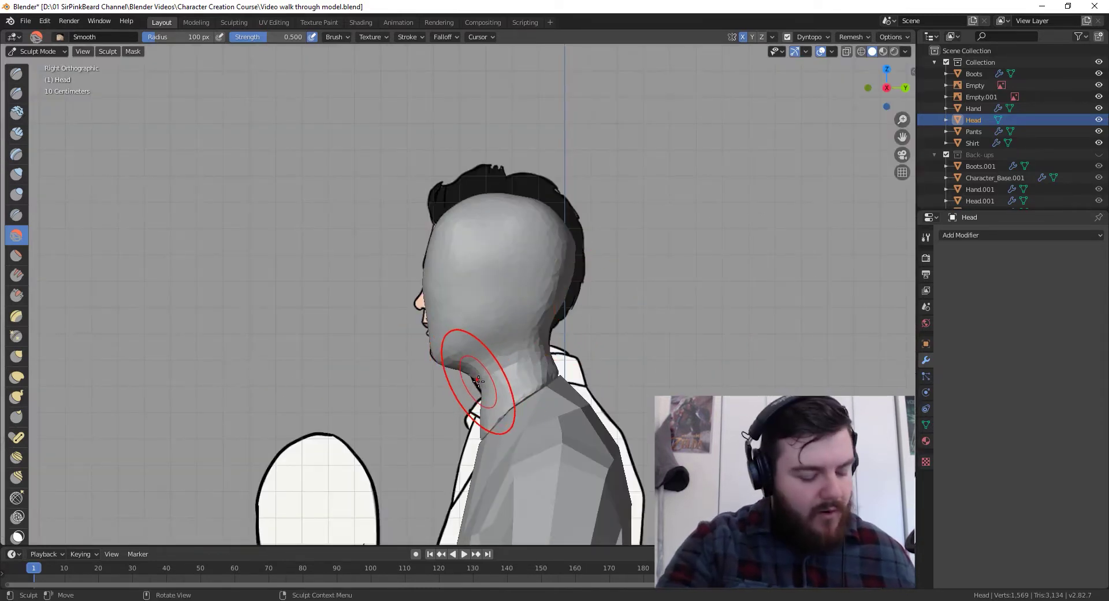
key(k)
mouse_move(473, 372)
mouse_down()
mouse_move(485, 371)
mouse_move(476, 379)
mouse_up()
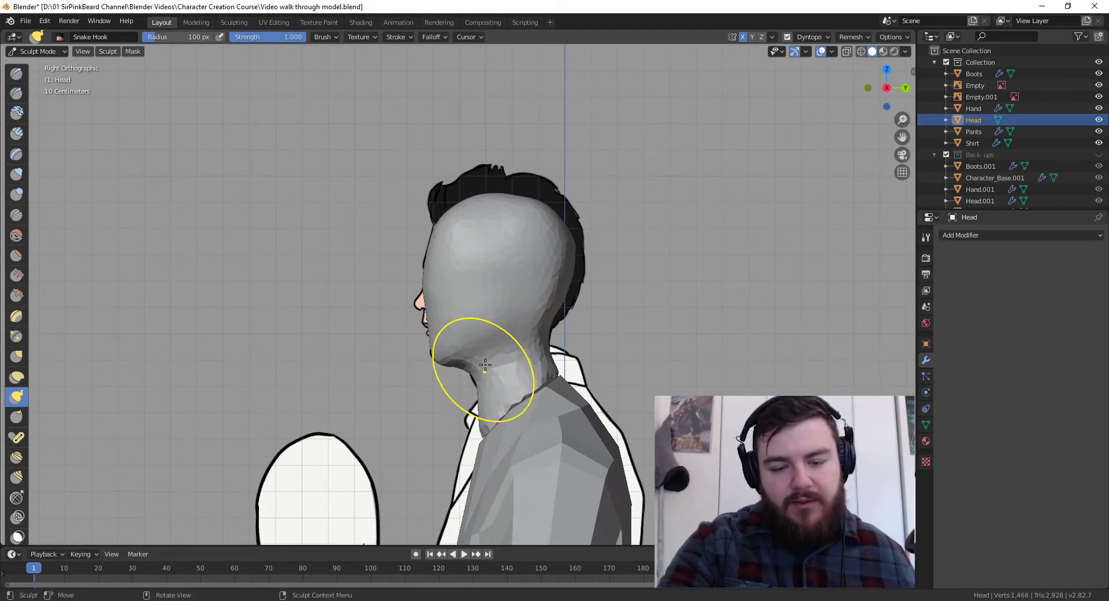
In the front view, set up the Annotate tool with stroke placement on Surface
middle_drag(539, 381, 615, 387)
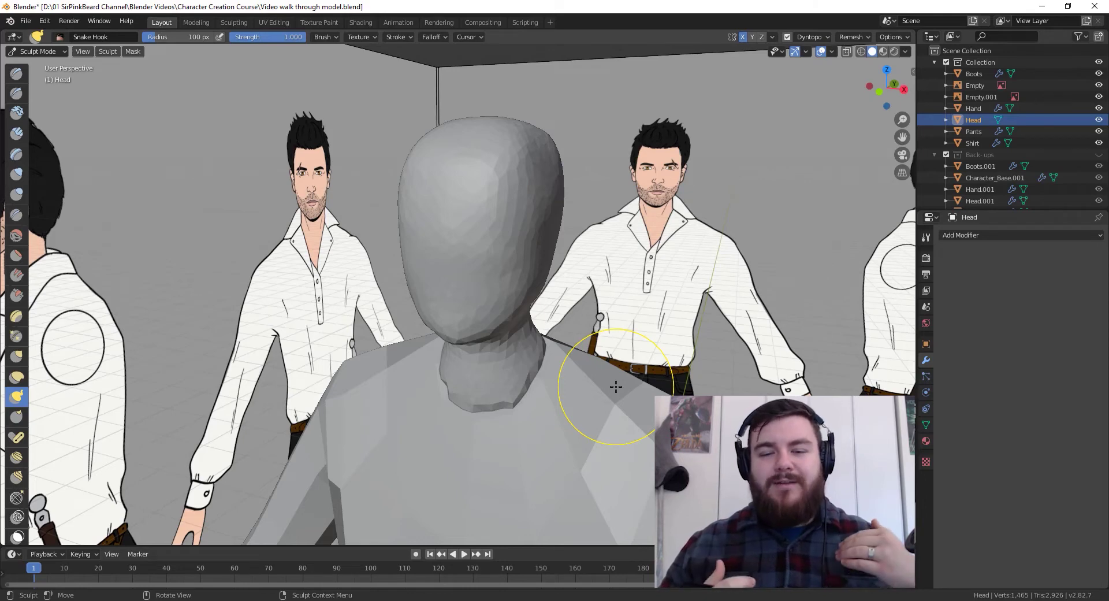
key(KP_1)
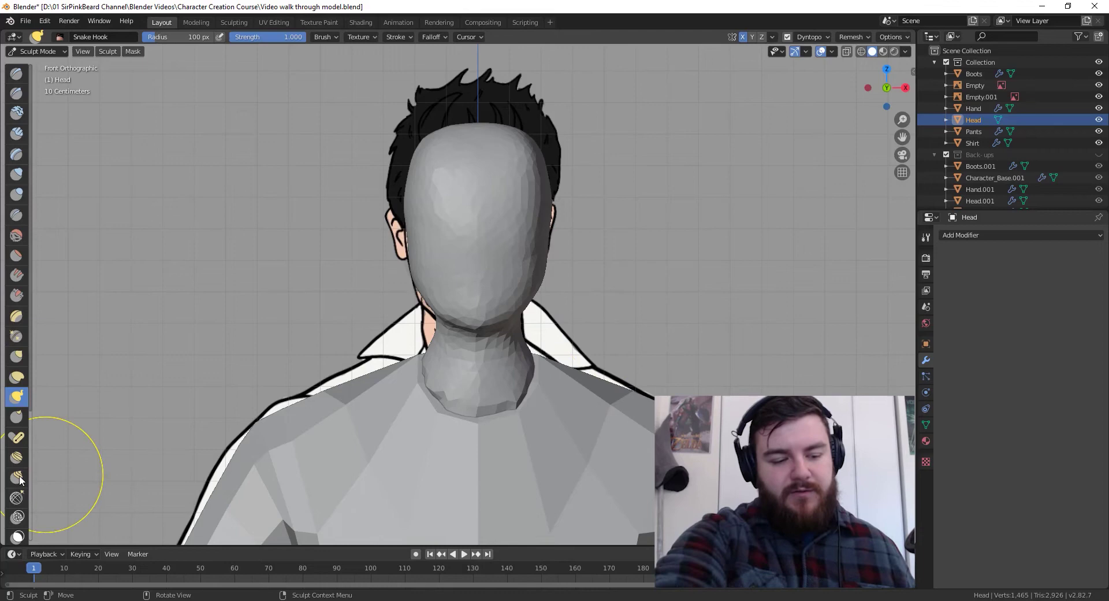
scroll(18, 491, down, 1)
scroll(18, 520, down, 8)
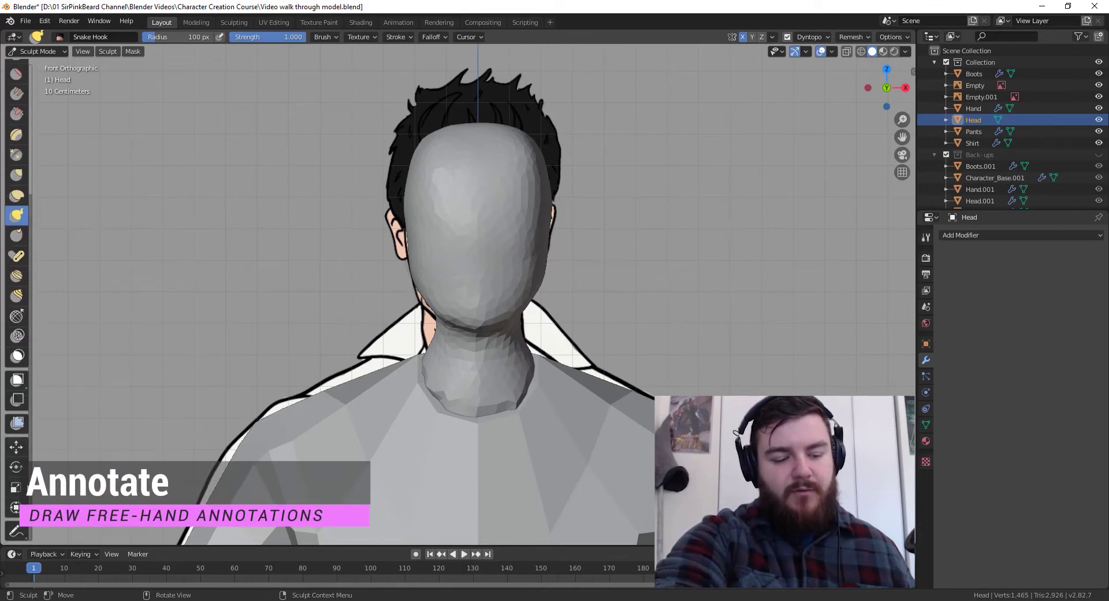
click(16, 531)
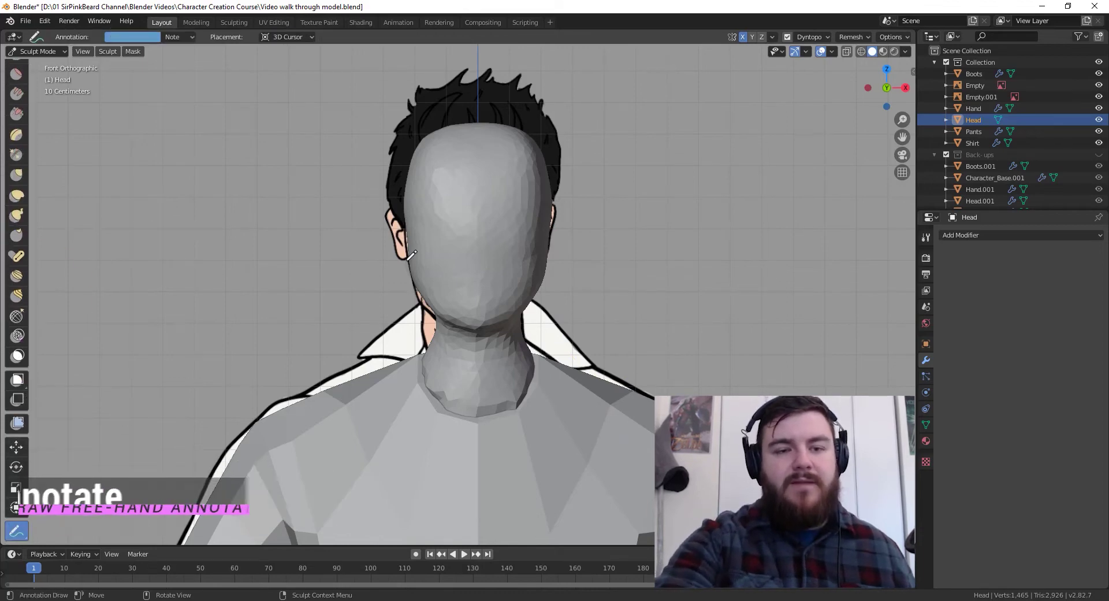
click(287, 37)
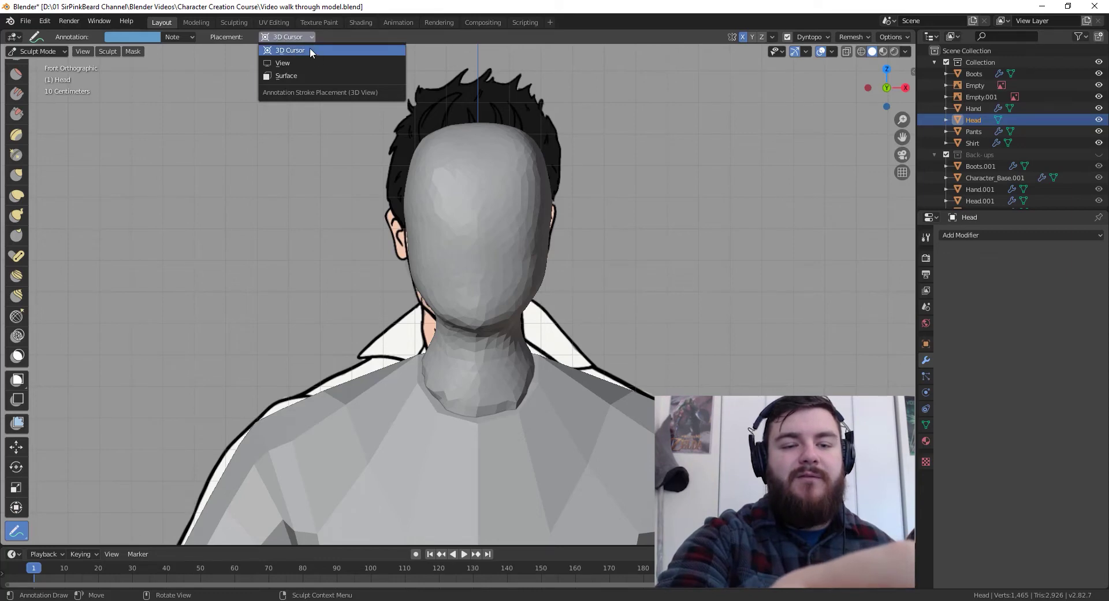
click(312, 76)
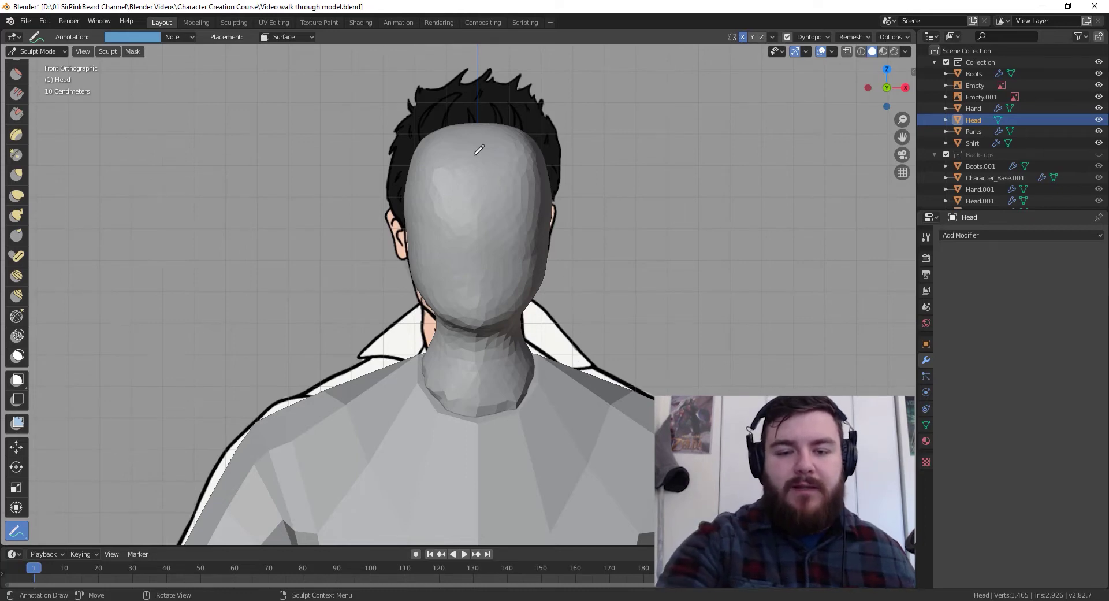
Draw four annotation guidelines across one half of the face, from hairline to chin, and outline the ear on the side of the head
mouse_move(479, 156)
mouse_down()
mouse_move(525, 158)
mouse_move(472, 156)
mouse_up()
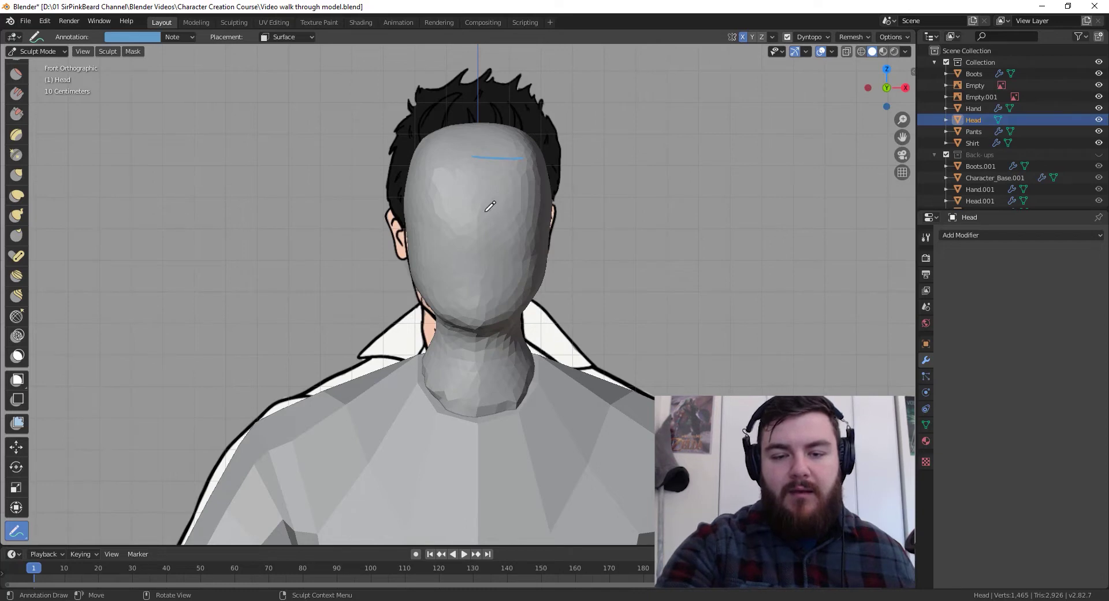
drag(477, 213, 517, 213)
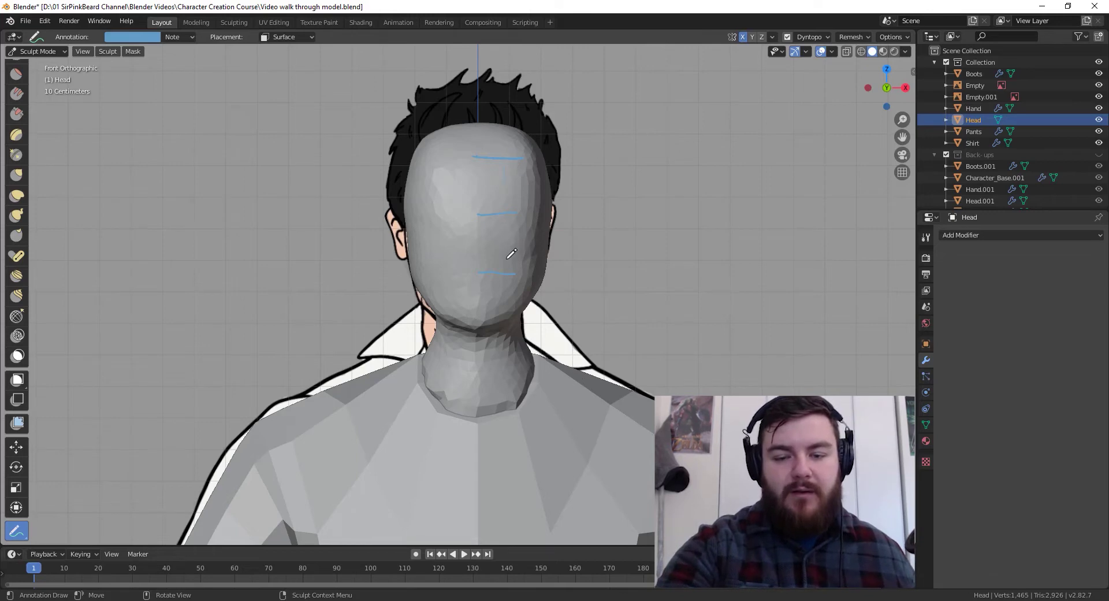
mouse_move(506, 282)
mouse_down()
mouse_move(504, 315)
mouse_move(476, 297)
mouse_up()
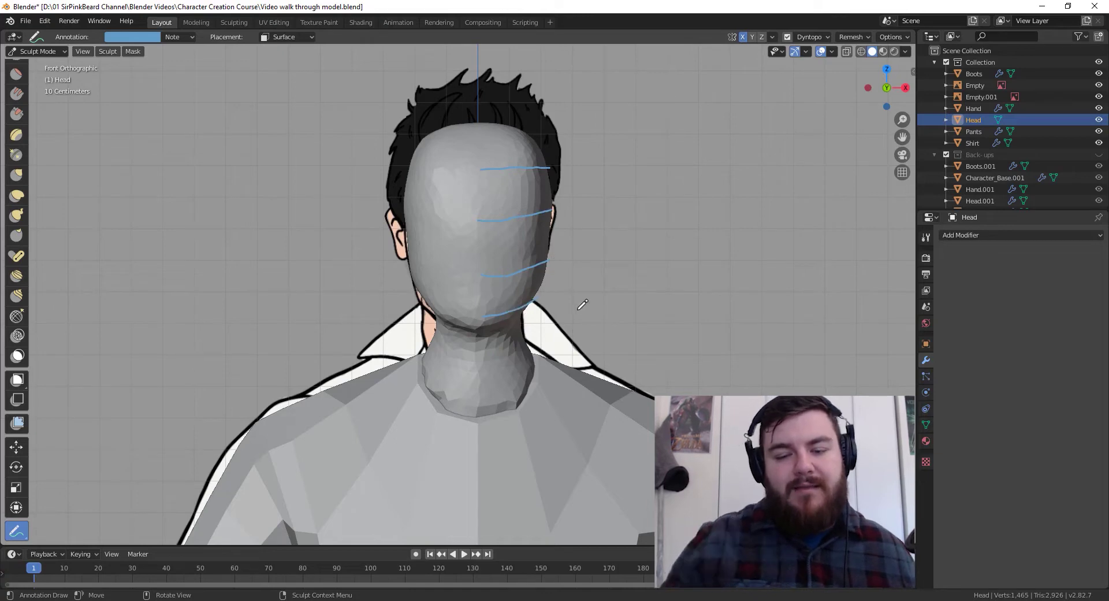
mouse_move(575, 298)
middle_down()
mouse_move(546, 310)
mouse_move(619, 292)
mouse_move(588, 294)
middle_up()
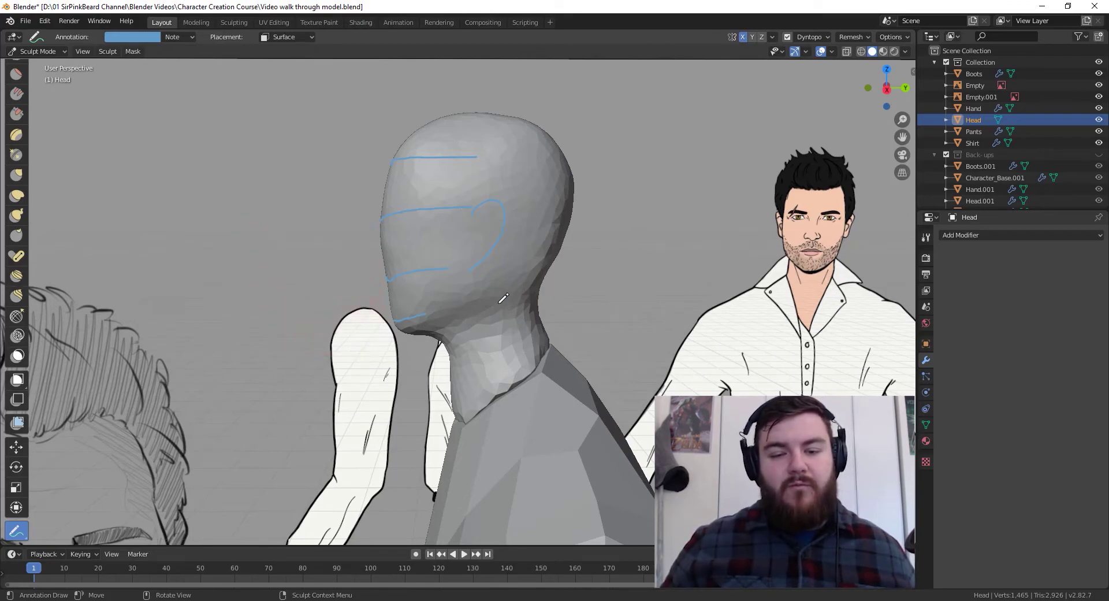
middle_drag(556, 272, 682, 280)
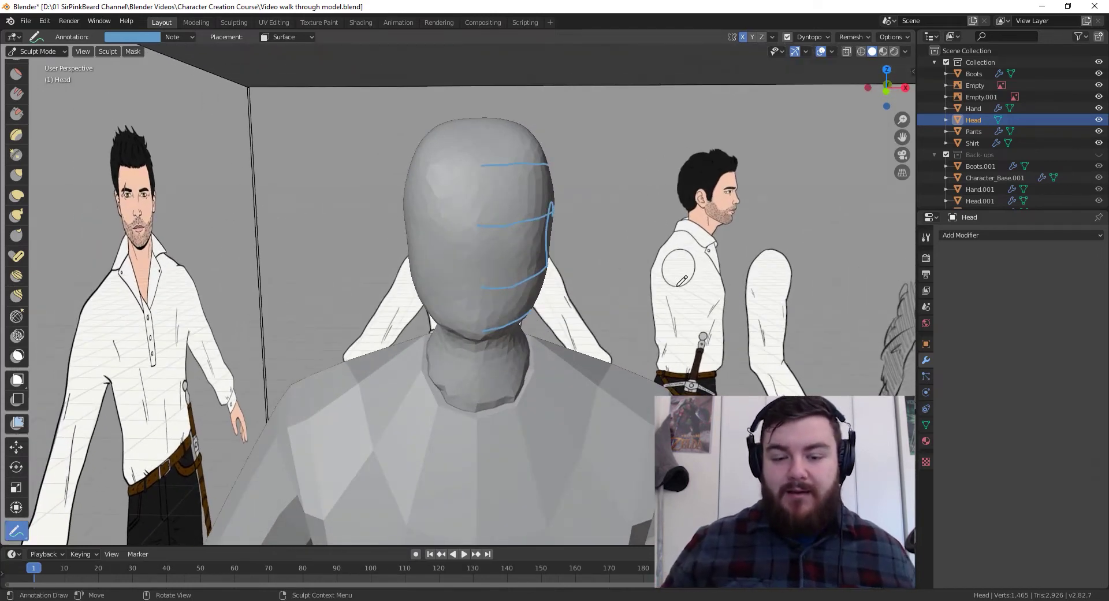
Shape the side of the lower jaw using the Grab brush with a 127 px radius
scroll(577, 215, up, 2)
key(g)
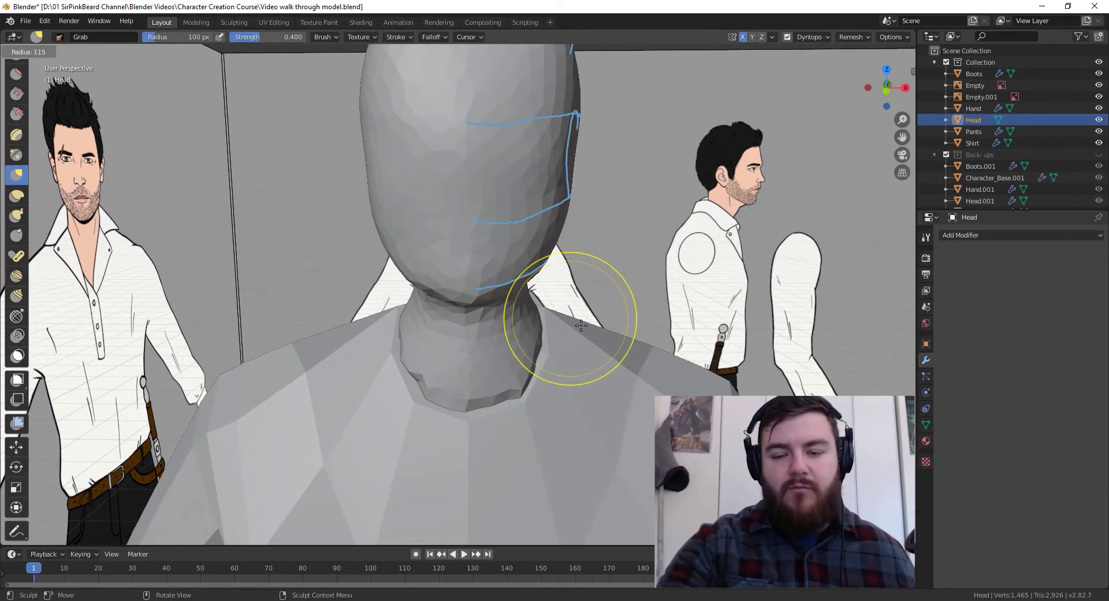
mouse_move(544, 267)
mouse_down()
mouse_move(534, 262)
mouse_move(551, 237)
mouse_up()
drag(562, 225, 564, 220)
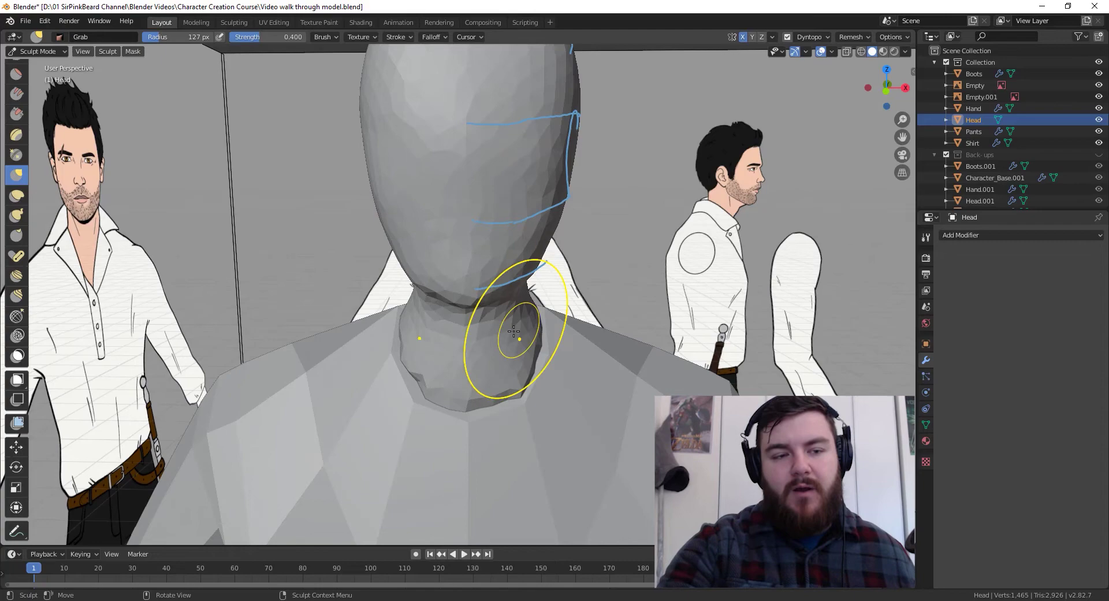
Build up the jawline from the chin to below the ear using Clay Strips with a 52 px radius
mouse_move(507, 324)
middle_down()
mouse_move(412, 315)
mouse_move(433, 312)
middle_up()
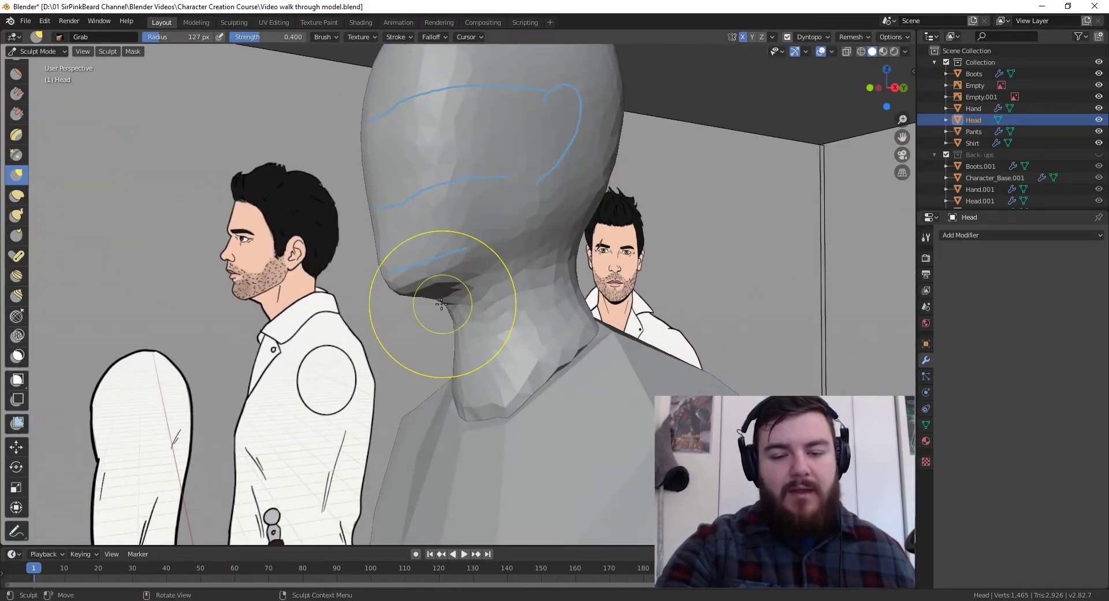
key(shift+space)
click(404, 176)
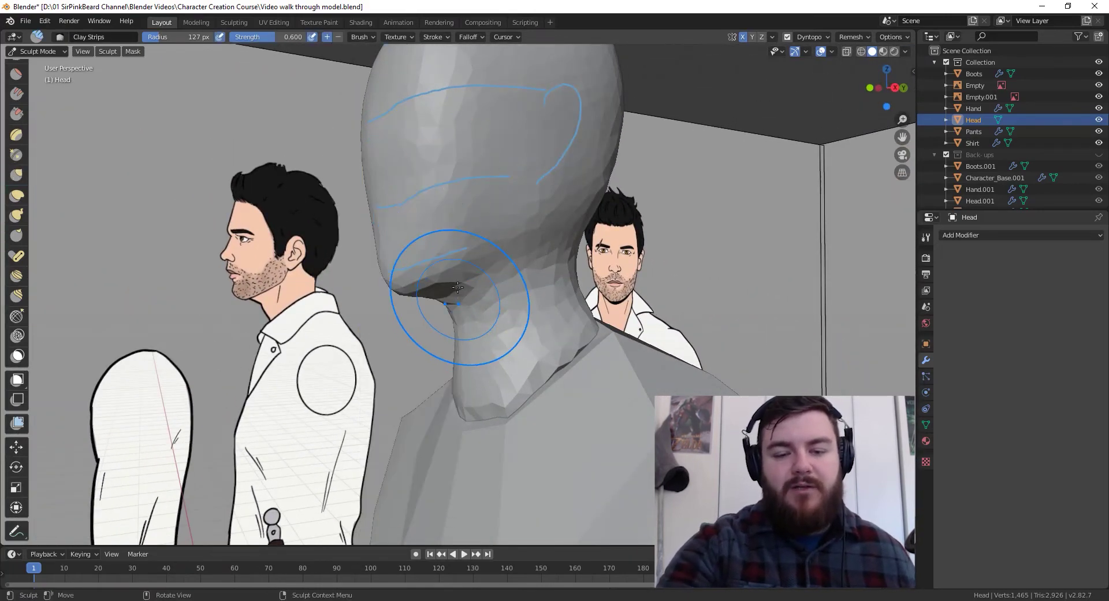
middle_drag(417, 283, 405, 285)
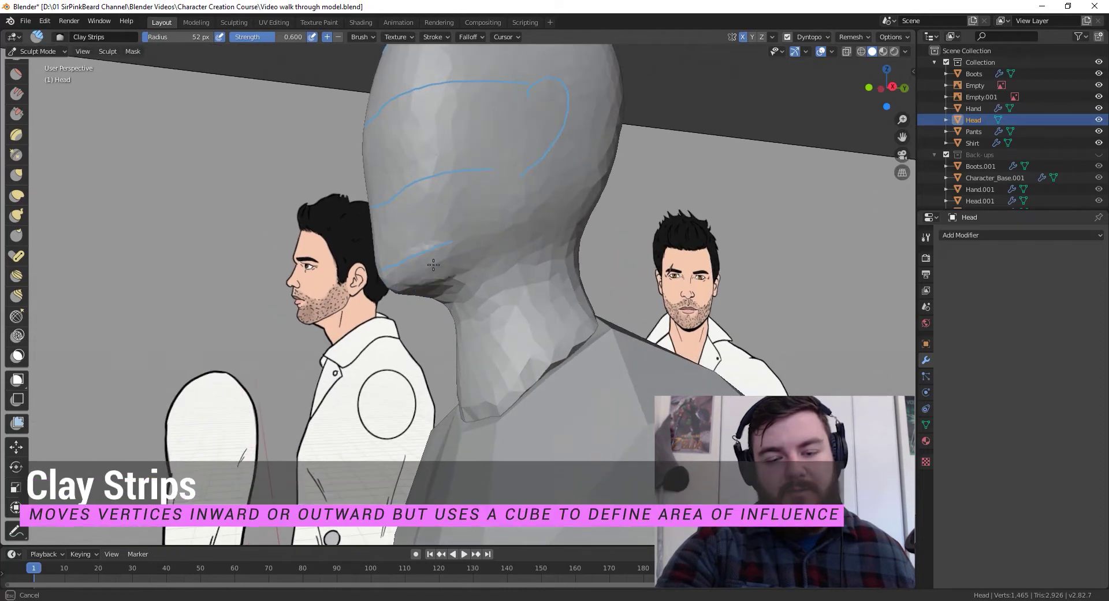
drag(404, 283, 513, 222)
mouse_move(523, 227)
middle_down()
mouse_move(508, 230)
mouse_move(487, 210)
middle_up()
drag(488, 211, 496, 235)
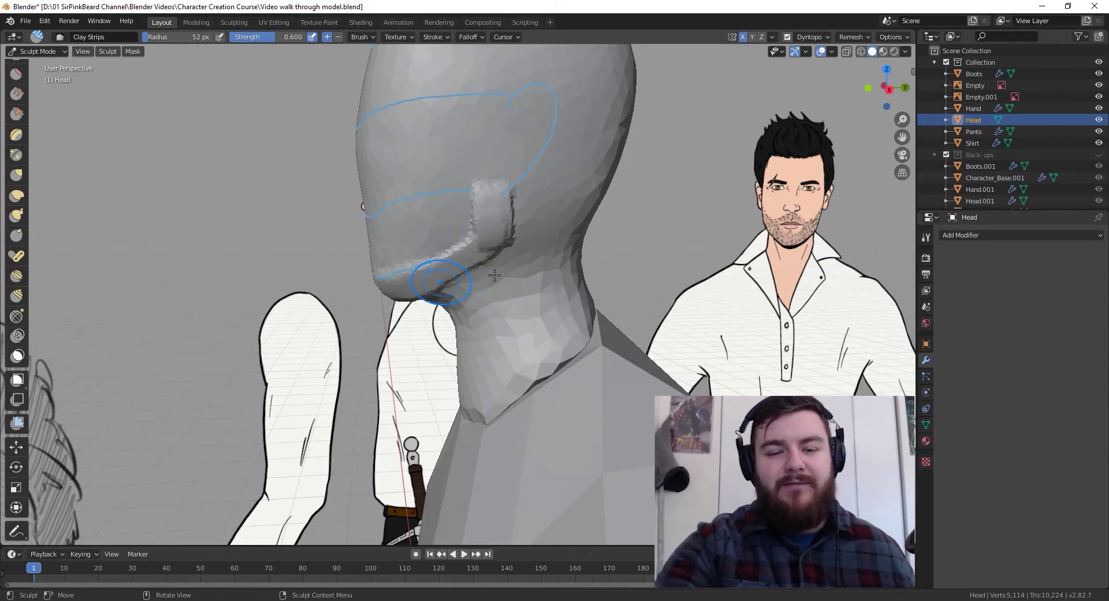
Smooth the built-up jawline and refine it with more Clay Strips along the jaw and chin
mouse_move(504, 240)
mouse_down()
mouse_move(436, 297)
mouse_move(471, 280)
mouse_up()
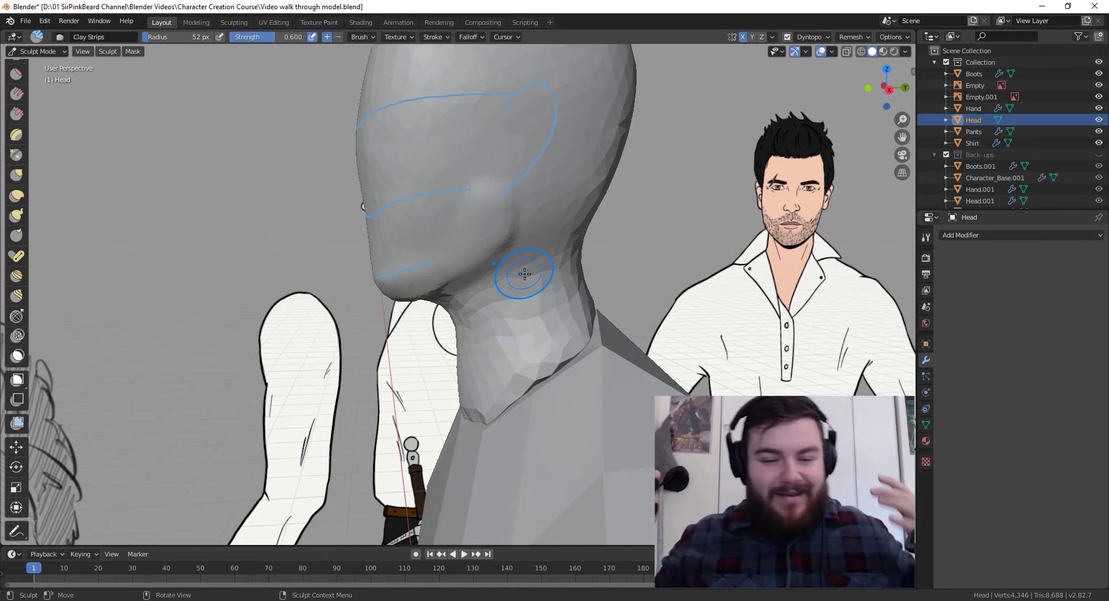
drag(405, 291, 401, 295)
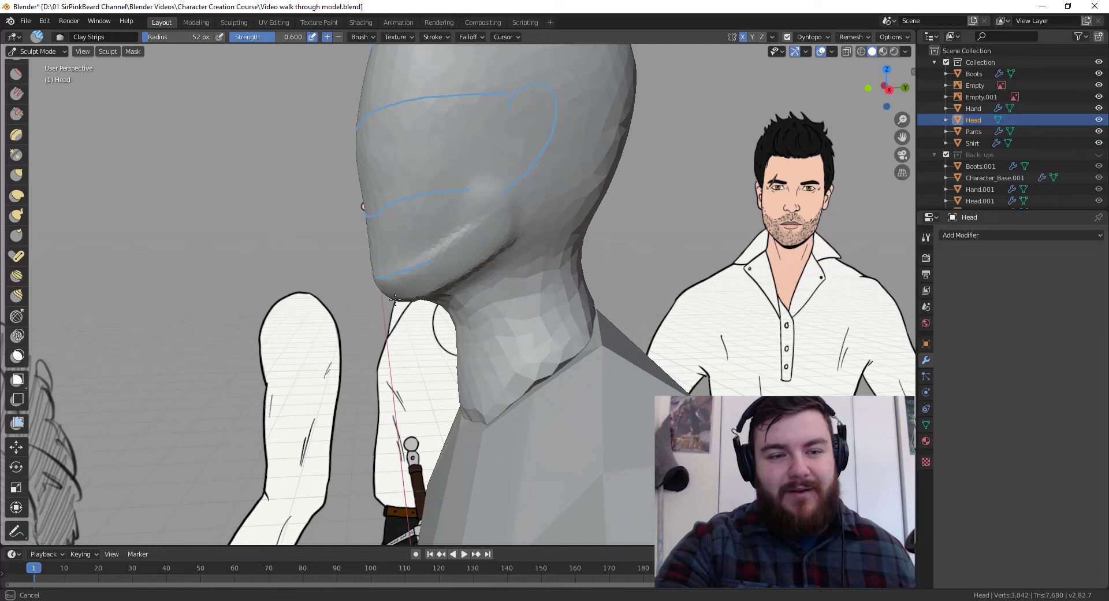
drag(395, 298, 398, 299)
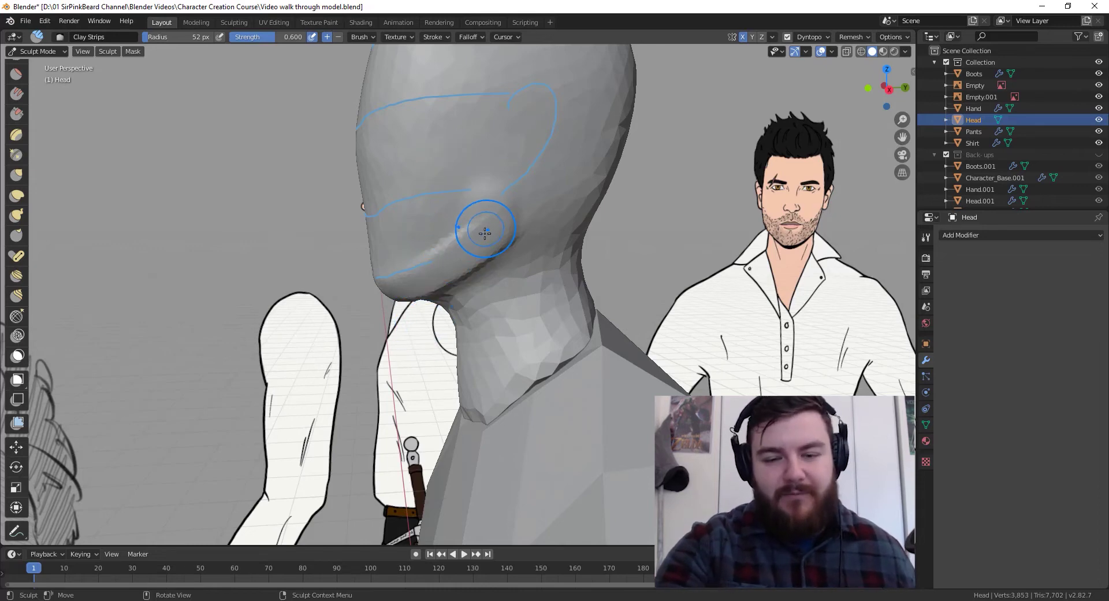
drag(485, 232, 419, 275)
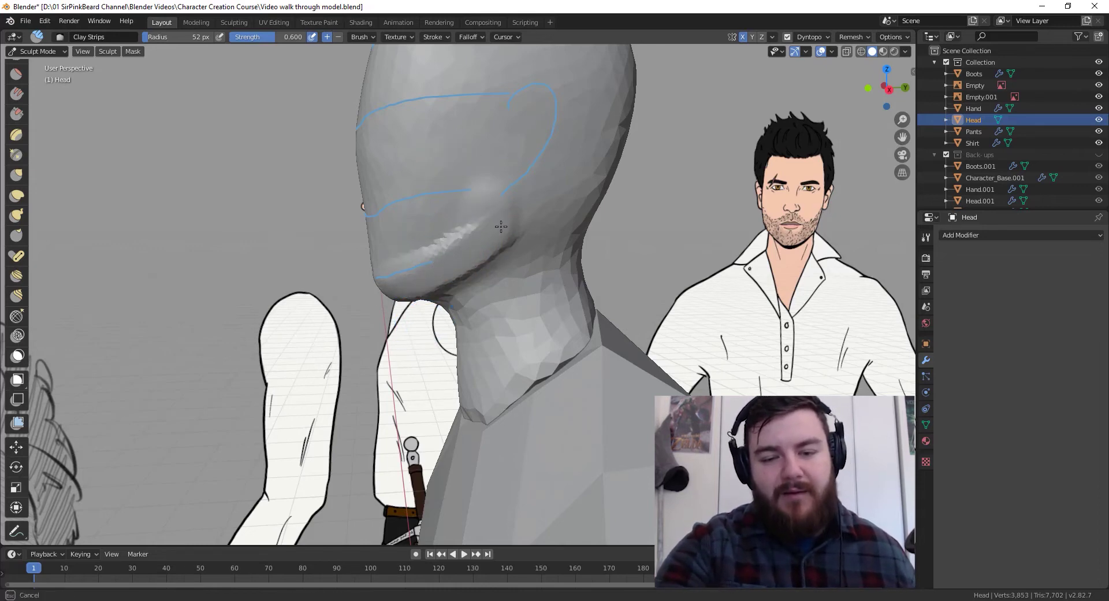
mouse_move(501, 226)
mouse_down()
mouse_move(483, 206)
mouse_move(443, 245)
mouse_up()
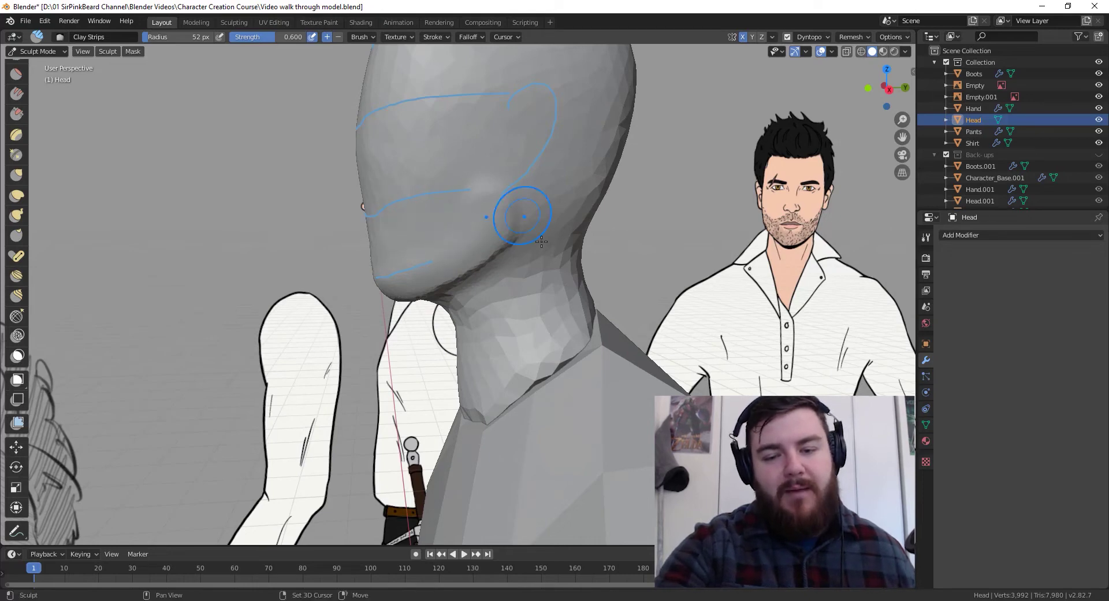
Carve a sharp edge along the underside of the jawline, from the jaw corner to the chin, using the Crease brush with a 28 px radius
middle_drag(556, 254, 547, 223)
key(shift+c)
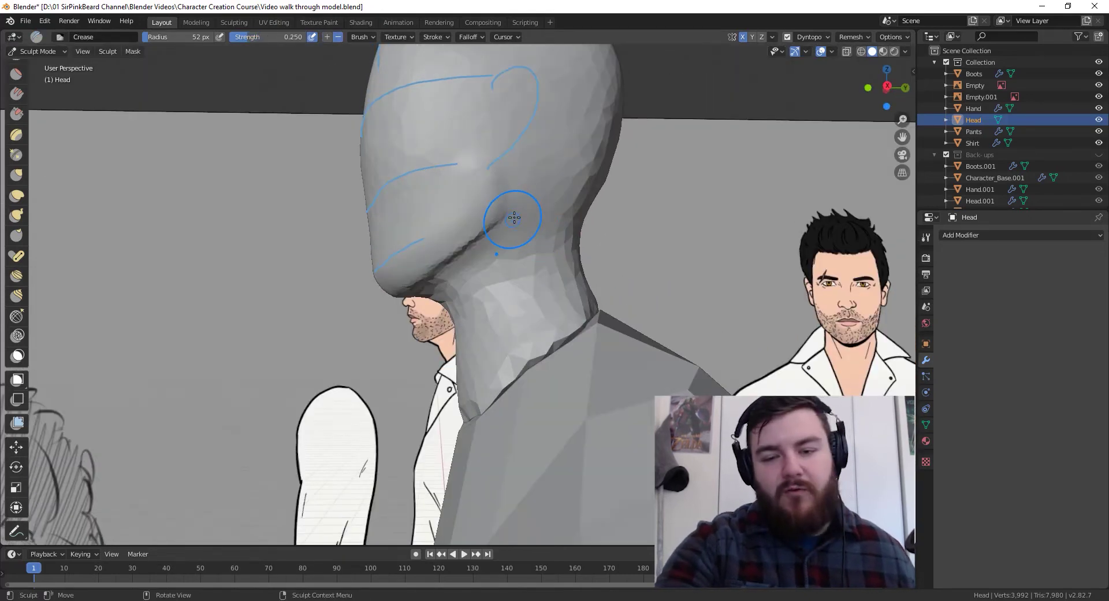
key(f)
click(497, 208)
mouse_move(498, 210)
mouse_down()
mouse_move(511, 220)
mouse_move(494, 237)
mouse_up()
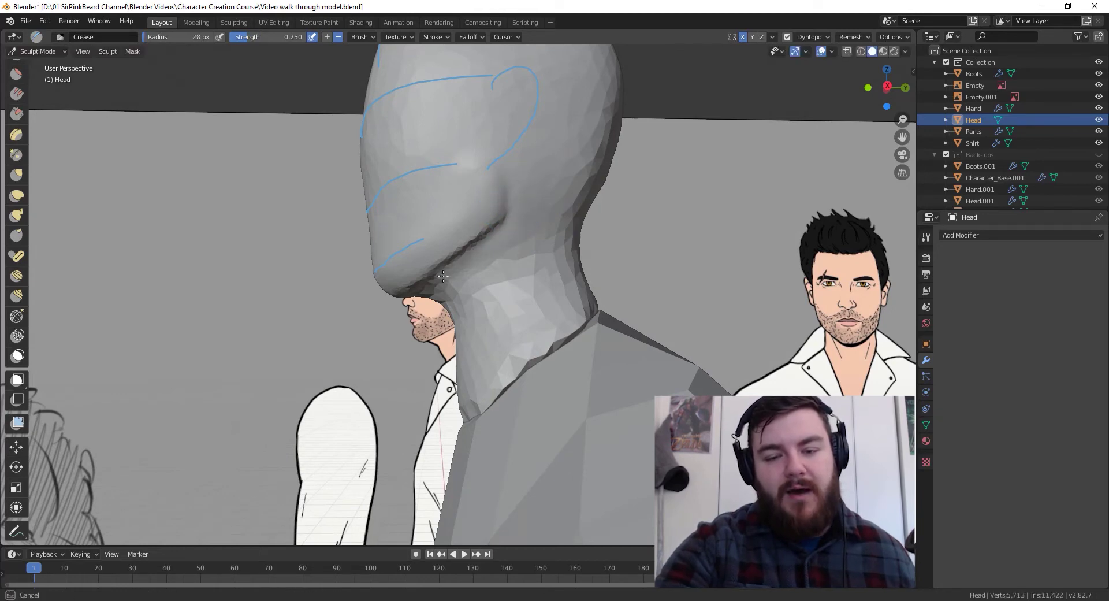
mouse_move(443, 276)
mouse_down()
mouse_move(416, 298)
mouse_move(497, 228)
mouse_move(449, 260)
mouse_up()
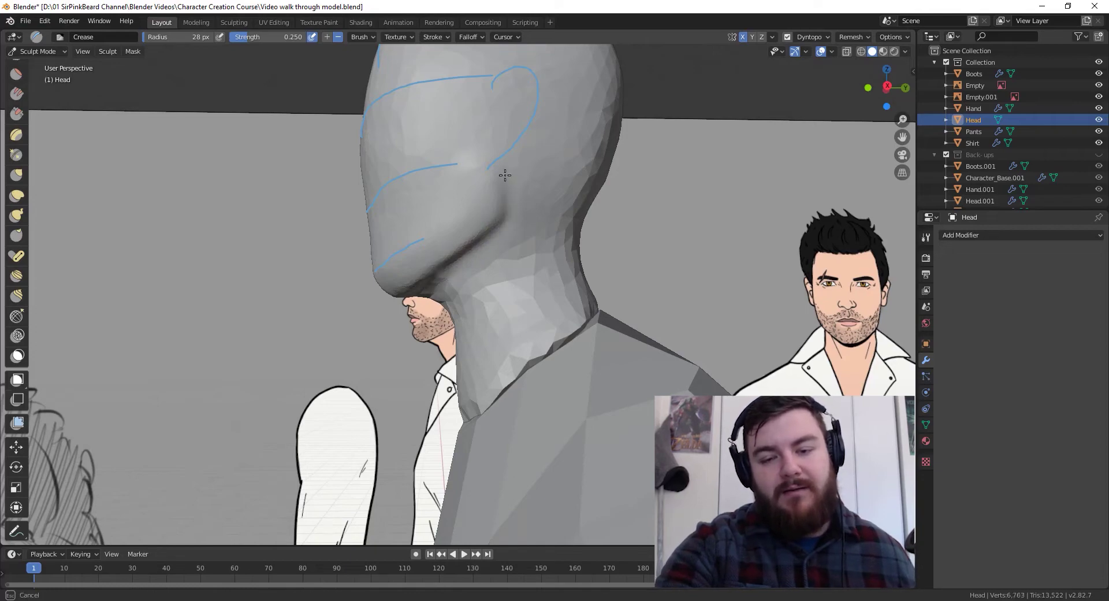
Add volume to the rear corner of the jaw below the ear using the Inflate brush with a 57 px radius
mouse_move(505, 175)
middle_down()
mouse_move(634, 284)
mouse_move(686, 295)
mouse_move(641, 289)
mouse_move(605, 308)
middle_up()
key(i)
key(f)
click(538, 232)
middle_drag(538, 232, 517, 223)
drag(531, 184, 550, 157)
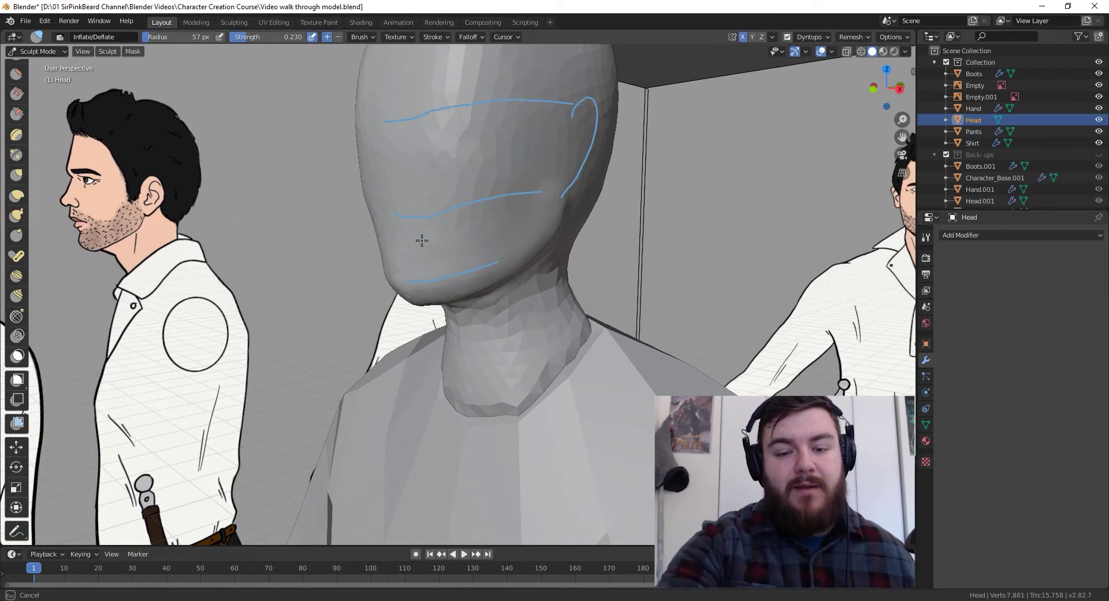
middle_drag(569, 197, 544, 213)
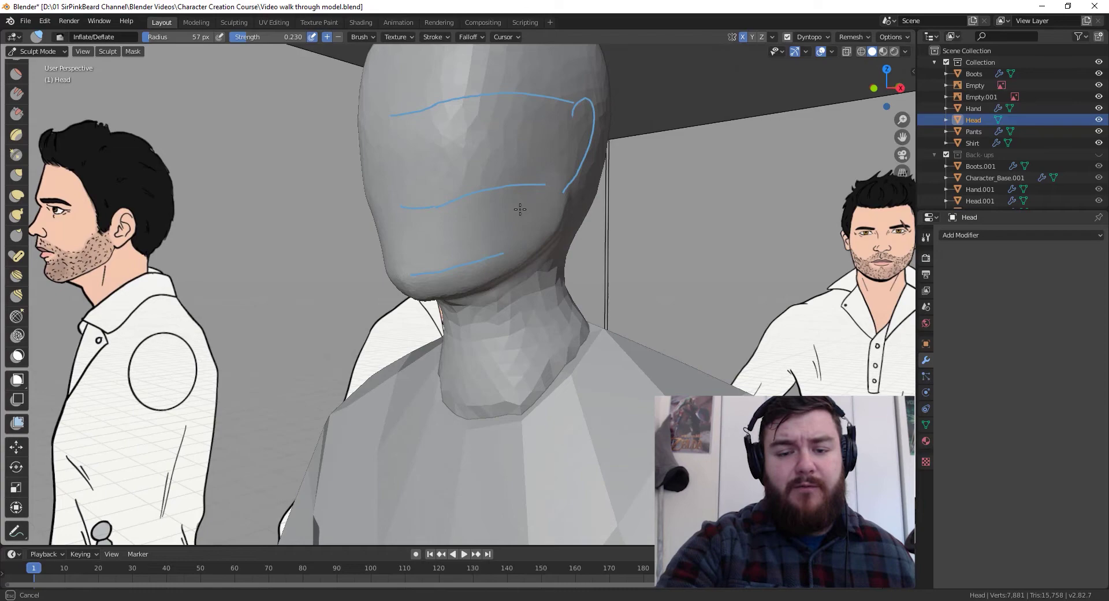
Build up the nose from the brow guideline to the nose guideline with Clay Strips at a 46 px radius, smoothing its side
mouse_move(469, 257)
middle_down()
mouse_move(619, 248)
mouse_move(595, 249)
mouse_move(606, 247)
middle_up()
mouse_move(522, 321)
middle_down()
mouse_move(542, 319)
mouse_move(507, 317)
mouse_move(579, 318)
mouse_move(477, 415)
middle_up()
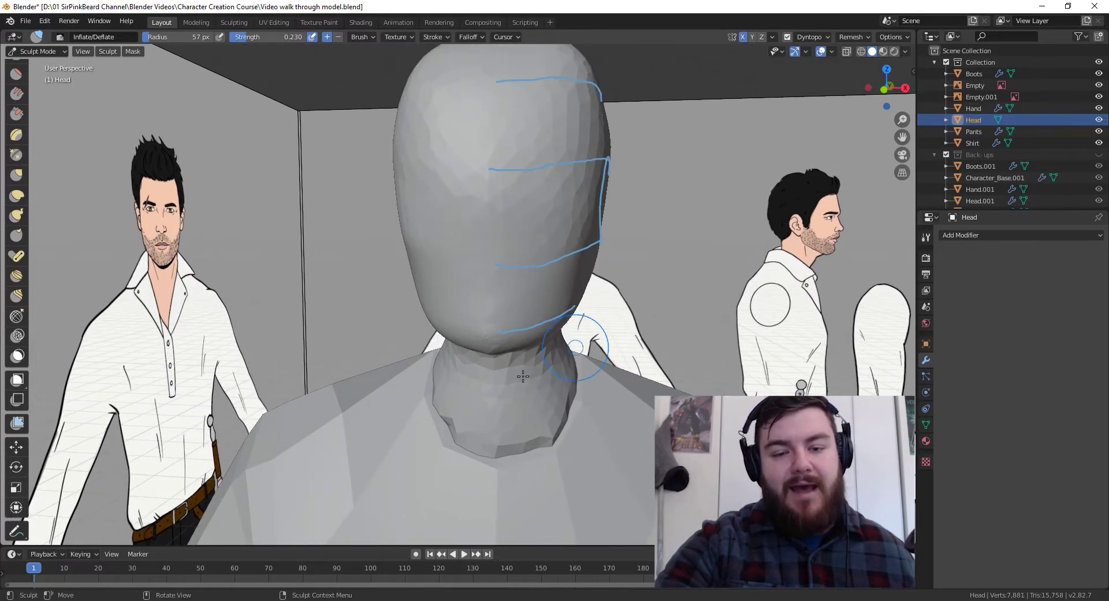
key(shift+space)
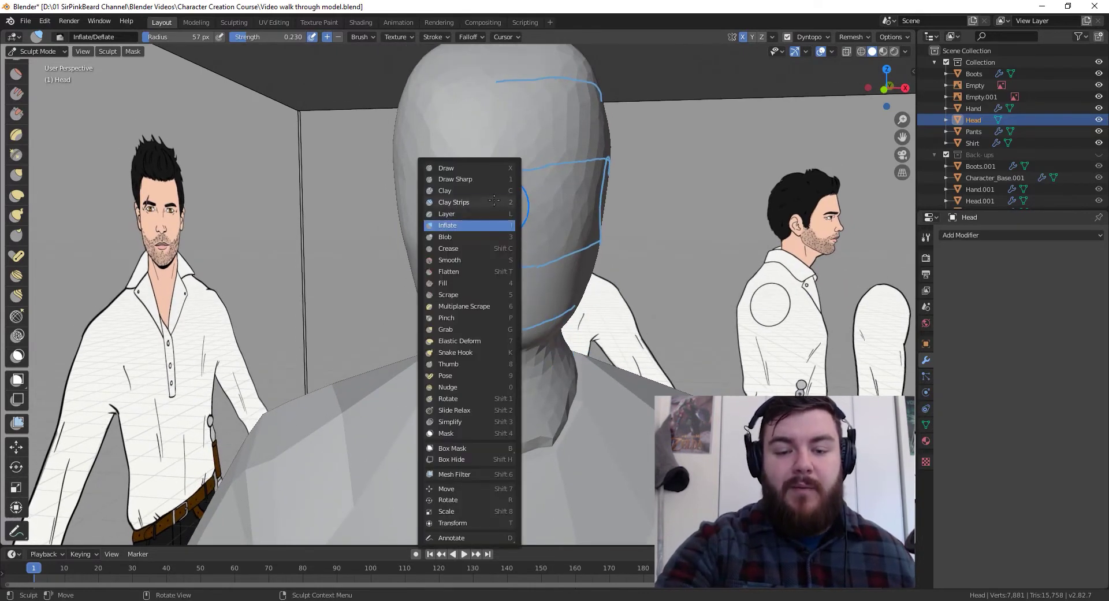
click(468, 204)
key(f)
click(521, 191)
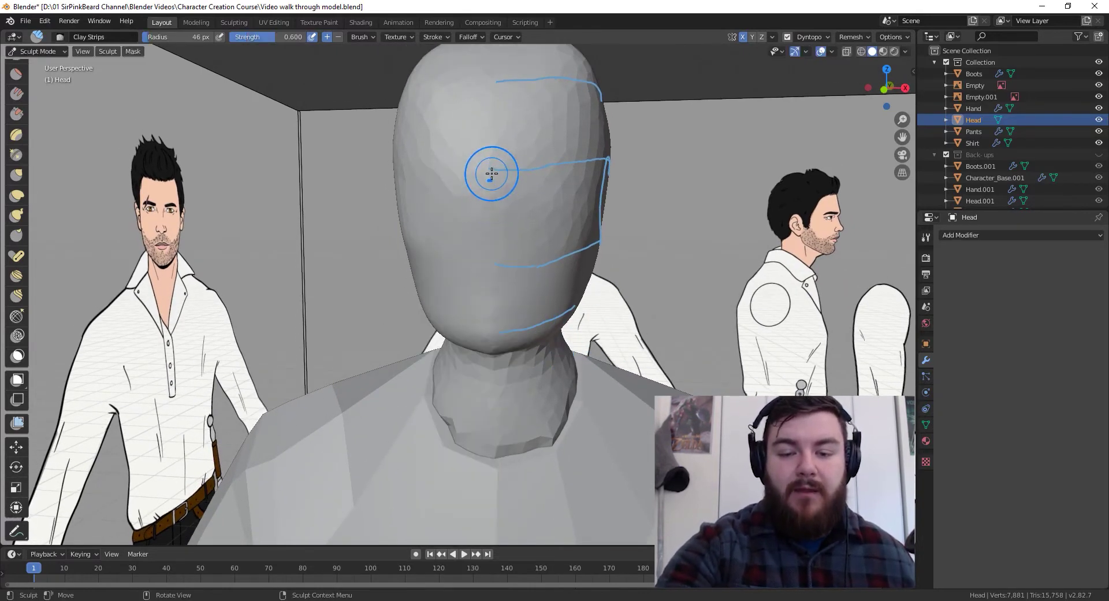
drag(492, 174, 488, 261)
mouse_move(489, 202)
mouse_down()
mouse_move(487, 260)
mouse_move(490, 220)
mouse_move(493, 235)
mouse_up()
mouse_move(492, 235)
middle_down()
mouse_move(406, 266)
mouse_move(446, 265)
mouse_move(423, 251)
mouse_move(492, 244)
middle_up()
mouse_move(463, 199)
shift+mouse_down()
mouse_move(452, 176)
mouse_move(445, 228)
shift+mouse_up()
Shape the nose profile against the side reference using the Grab brush with a 101 px radius, and undo the last two changes
mouse_move(445, 227)
middle_down()
mouse_move(403, 253)
mouse_move(384, 218)
middle_up()
key(g)
key(f)
click(396, 254)
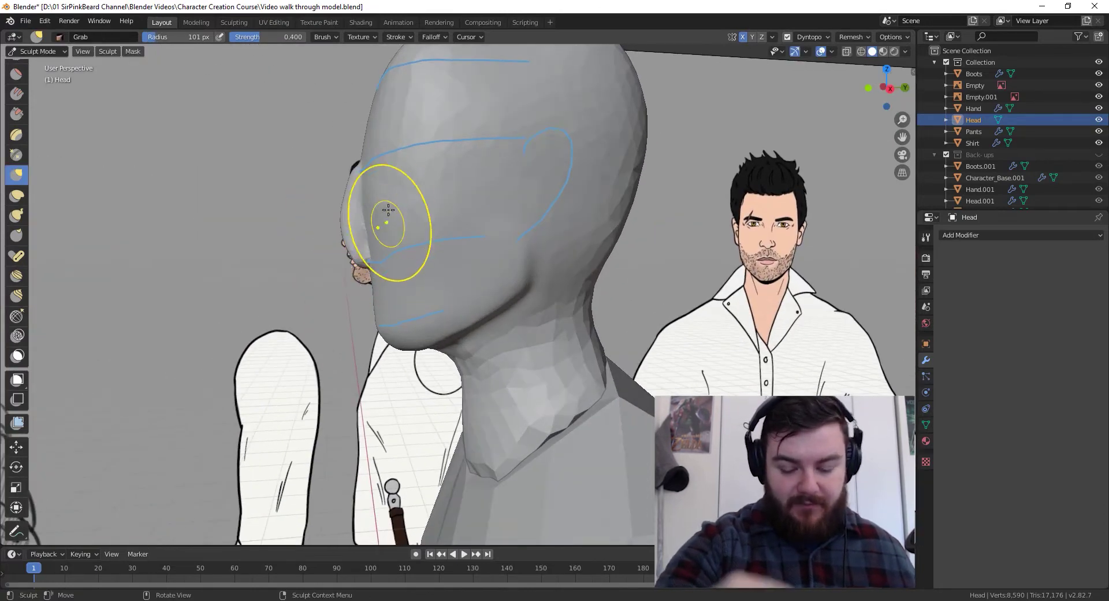
key(KP_3)
mouse_move(347, 218)
mouse_down()
mouse_move(351, 192)
mouse_move(361, 192)
mouse_up()
mouse_move(353, 254)
mouse_down()
mouse_move(354, 235)
mouse_move(355, 246)
mouse_move(346, 231)
mouse_move(343, 243)
mouse_up()
drag(345, 243, 342, 239)
drag(362, 184, 367, 170)
key(ctrl+z)
key(ctrl+z)
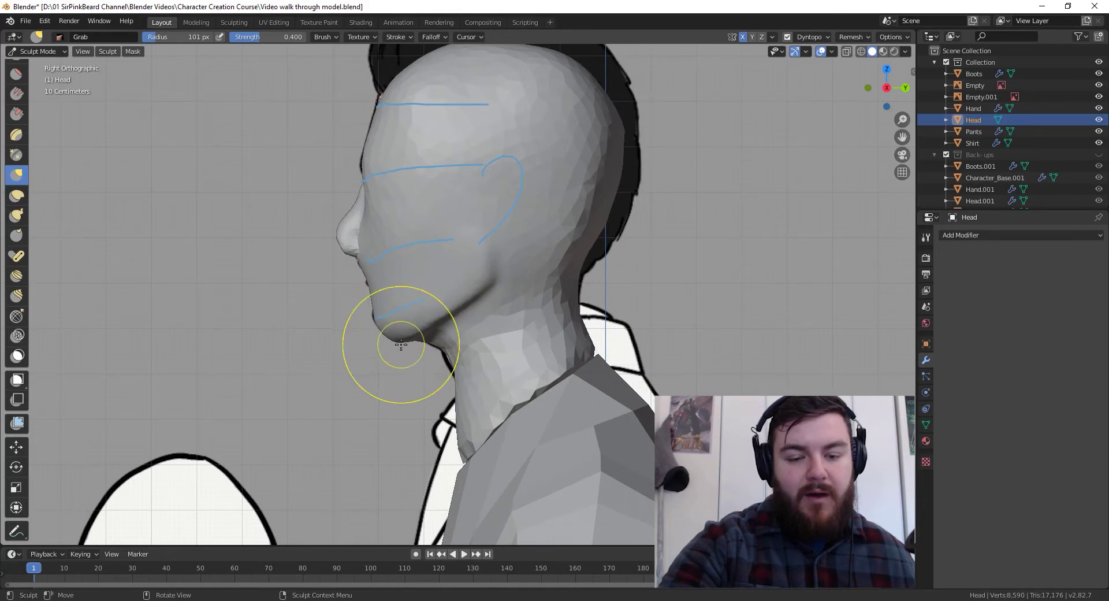
Pull the bottom of the chin slightly up and back in the side view with the Grab brush
drag(389, 329, 397, 327)
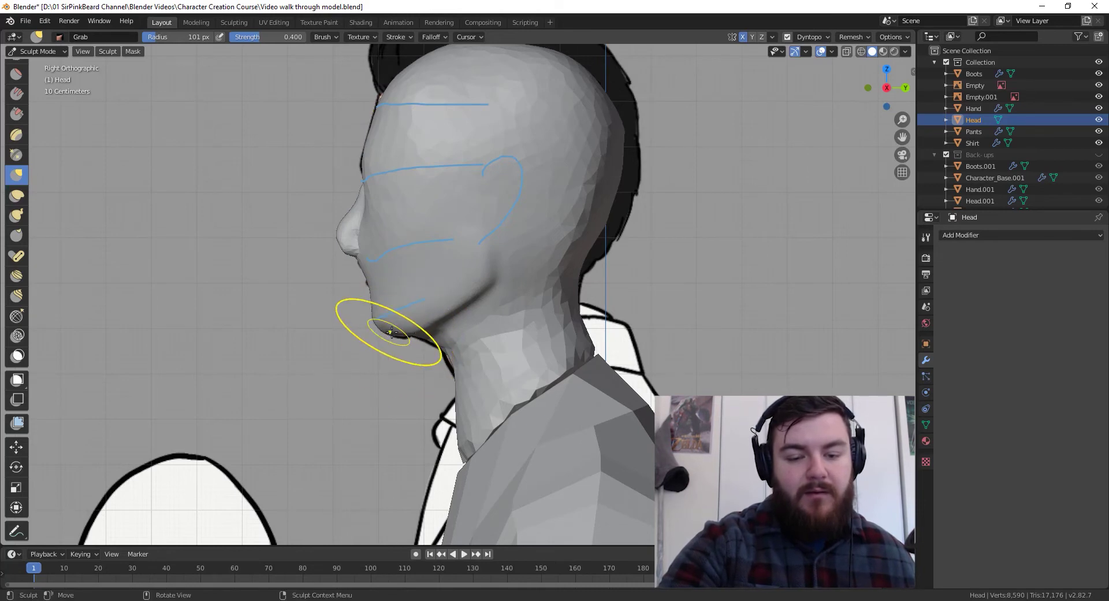
mouse_move(396, 260)
middle_down()
mouse_move(460, 279)
mouse_move(453, 248)
middle_up()
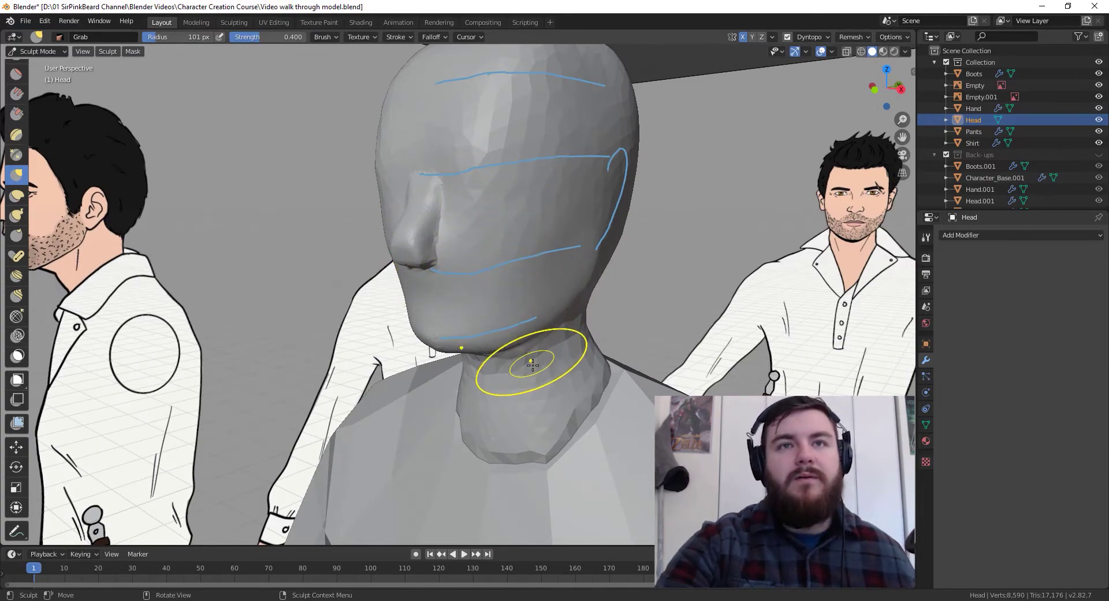
mouse_move(527, 372)
middle_down()
mouse_move(584, 322)
mouse_move(508, 329)
middle_up()
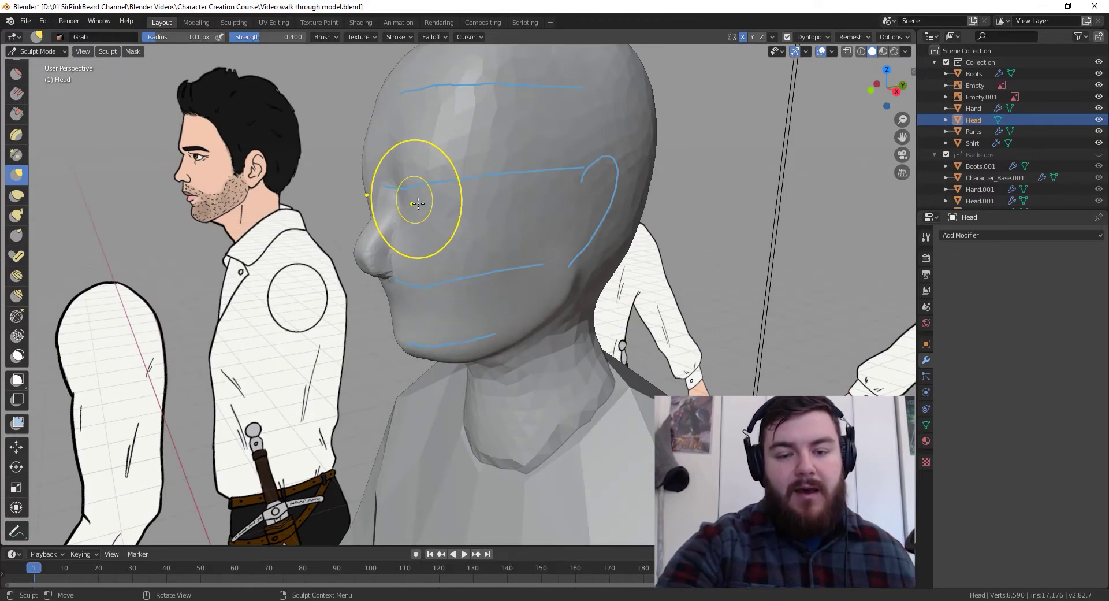
Build up the brow ridge above the brow guideline using Clay Strips with a 49 px radius
mouse_move(416, 193)
middle_down()
mouse_move(495, 193)
mouse_move(526, 149)
mouse_move(543, 145)
middle_up()
key(shift+space)
click(495, 60)
key(f)
click(488, 146)
drag(543, 145, 581, 151)
middle_drag(583, 171, 568, 173)
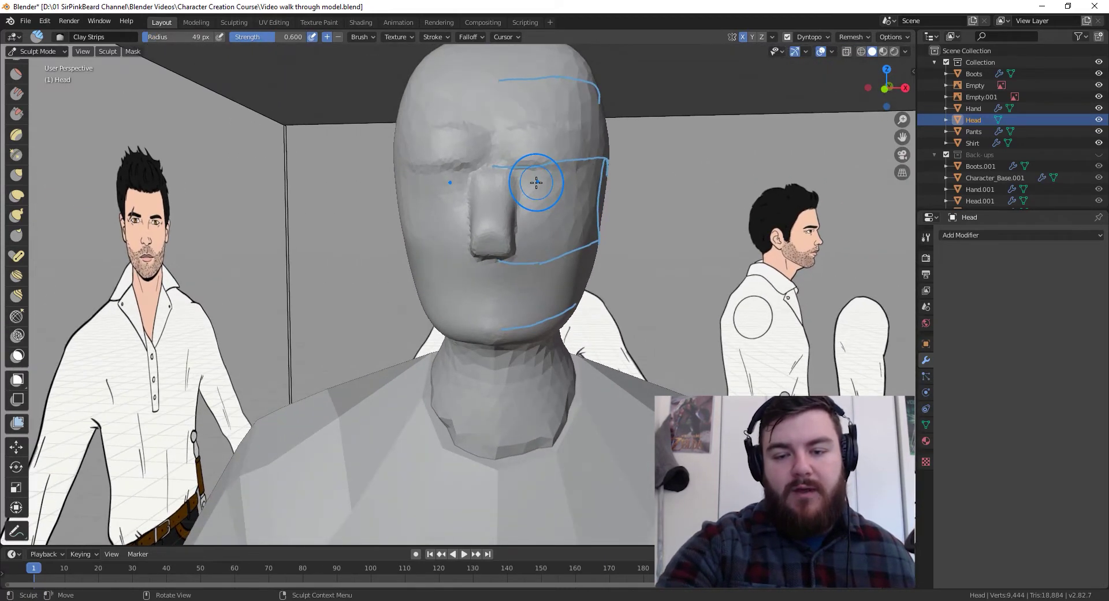
Carve out the eye sockets beside the nose using Clay Strips in subtract mode with a 35 px radius
click(339, 37)
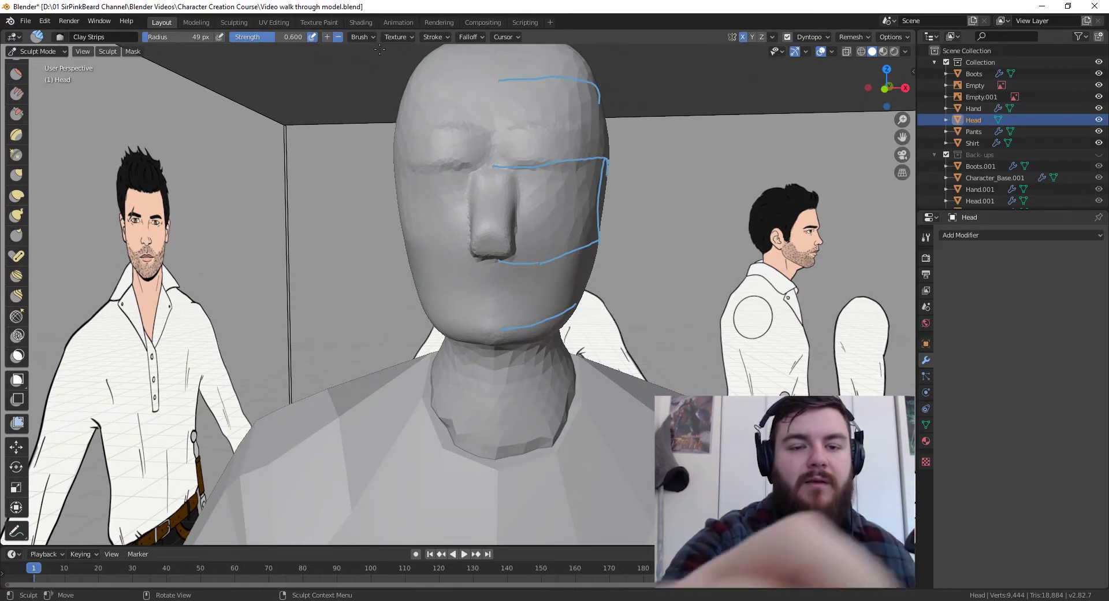
key(f)
click(527, 183)
drag(543, 172, 540, 196)
mouse_move(543, 192)
mouse_down()
mouse_move(529, 197)
mouse_move(532, 180)
mouse_move(542, 191)
mouse_up()
middle_drag(554, 198, 514, 184)
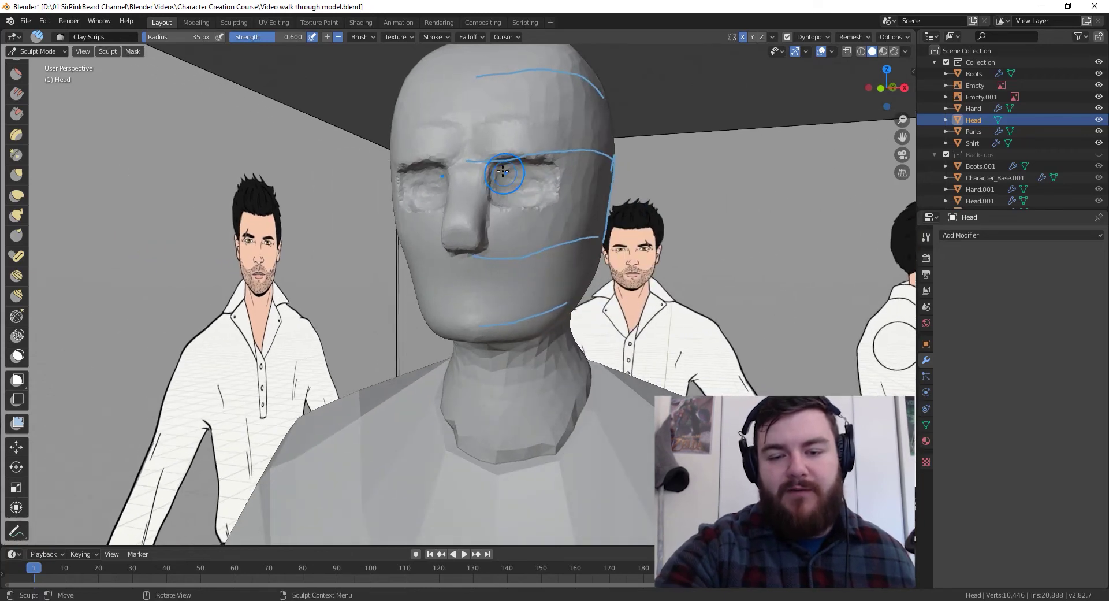
Carve the inner eye corner and side of the nose with Clay Strips, and build up the upper socket edge and the area under the eye
mouse_move(506, 178)
mouse_down()
mouse_move(520, 203)
mouse_move(500, 169)
mouse_up()
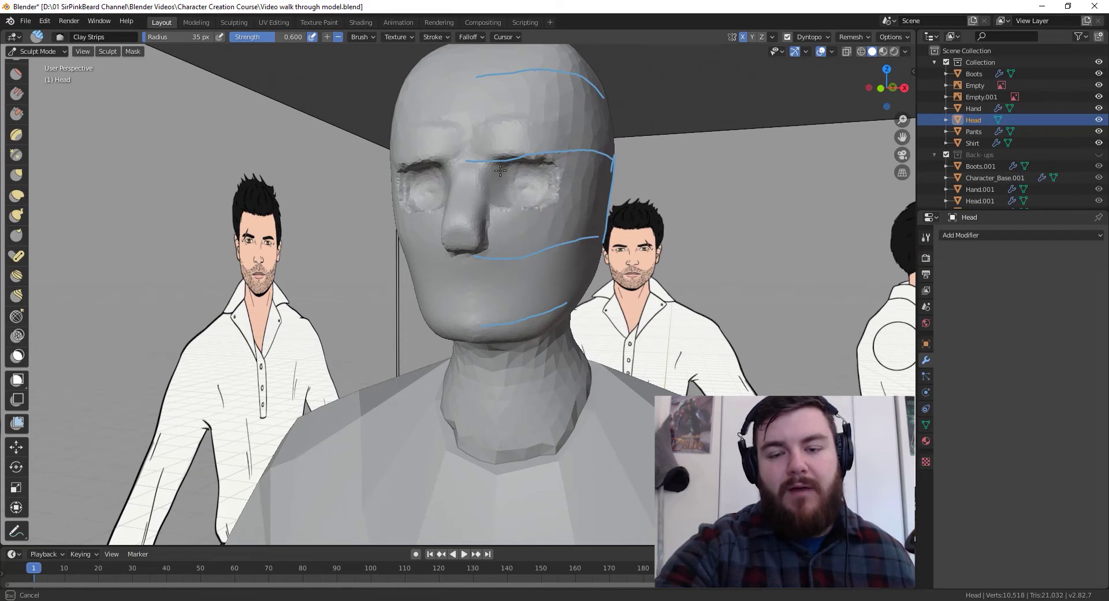
drag(477, 233, 481, 238)
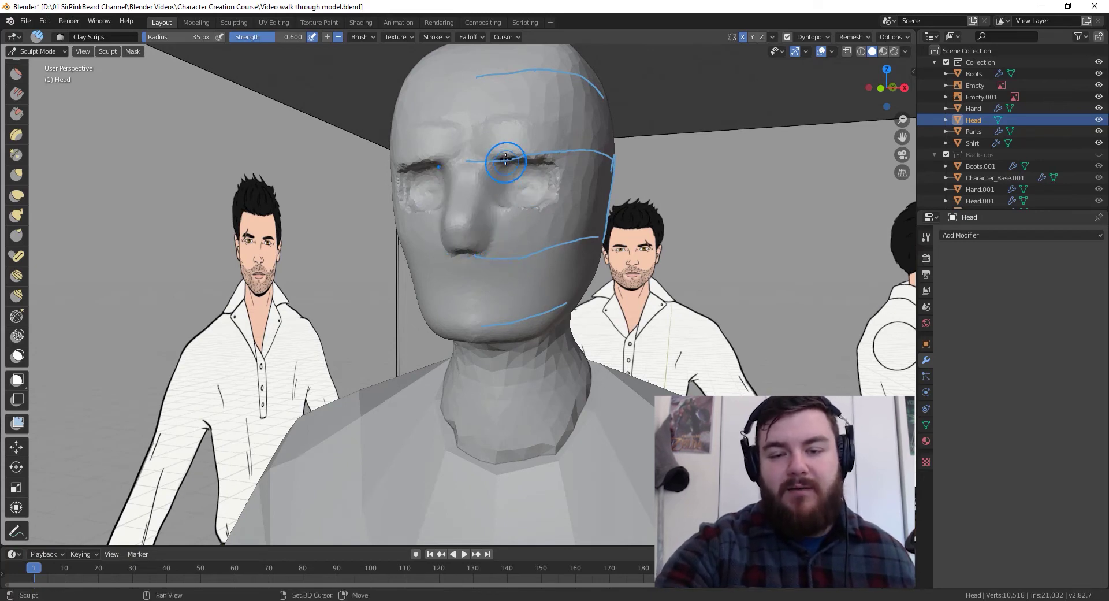
ctrl+drag(508, 161, 504, 162)
ctrl+drag(520, 204, 565, 218)
Reshape the eye socket and its outer corner from the side with the Grab brush, reducing the radius to 44 px
mouse_move(564, 218)
middle_down()
mouse_move(468, 223)
mouse_move(445, 238)
middle_up()
key(g)
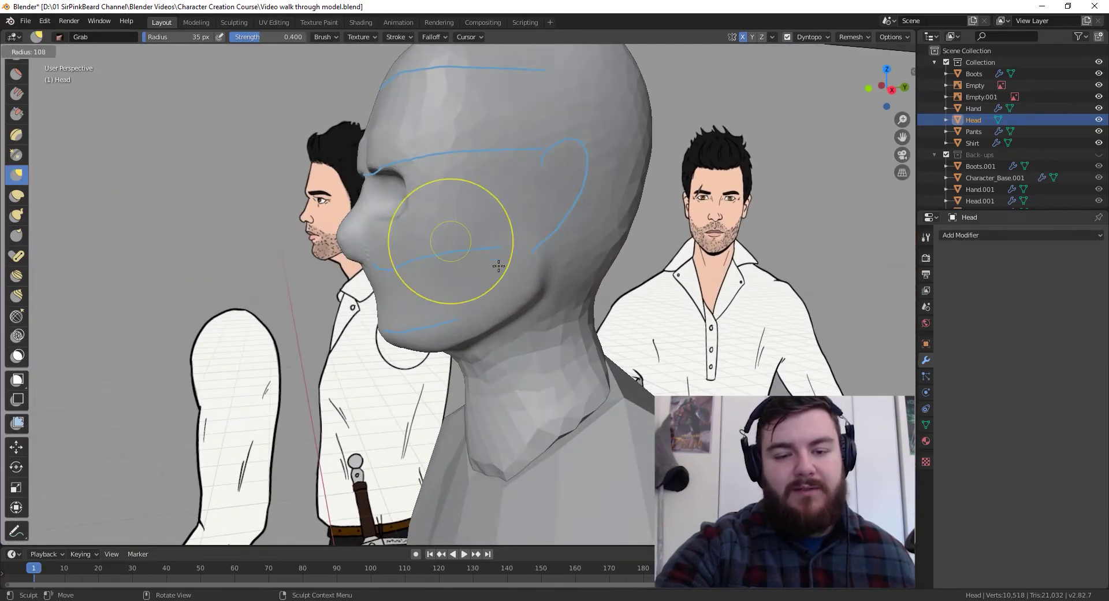
drag(390, 208, 405, 217)
drag(397, 165, 421, 247)
mouse_move(422, 247)
middle_down()
mouse_move(485, 215)
mouse_move(387, 220)
mouse_move(393, 214)
middle_up()
key(f)
click(487, 215)
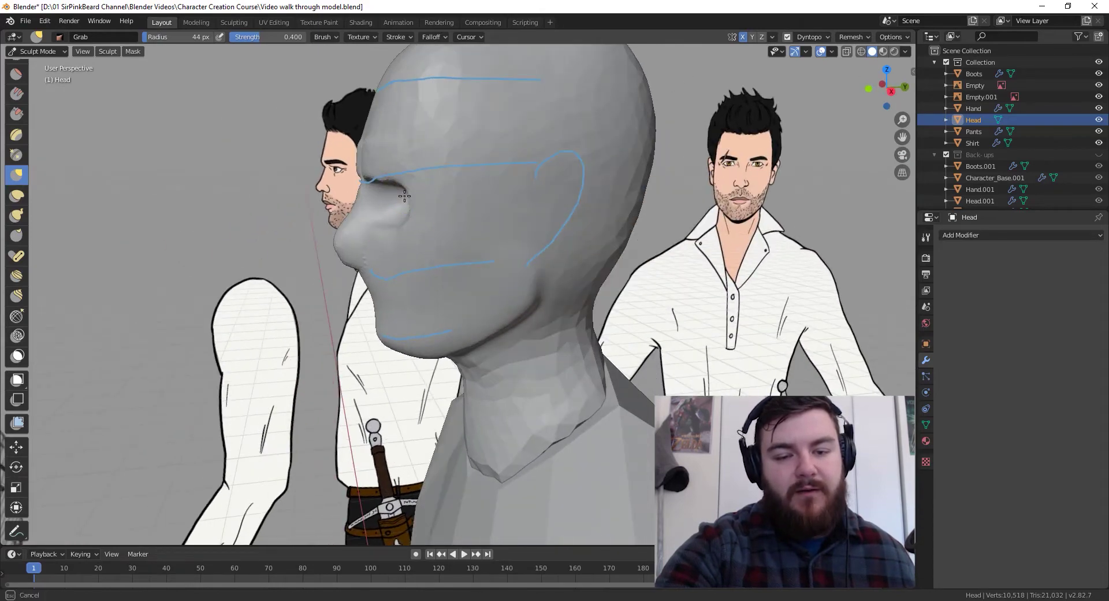
middle_drag(409, 215, 497, 230)
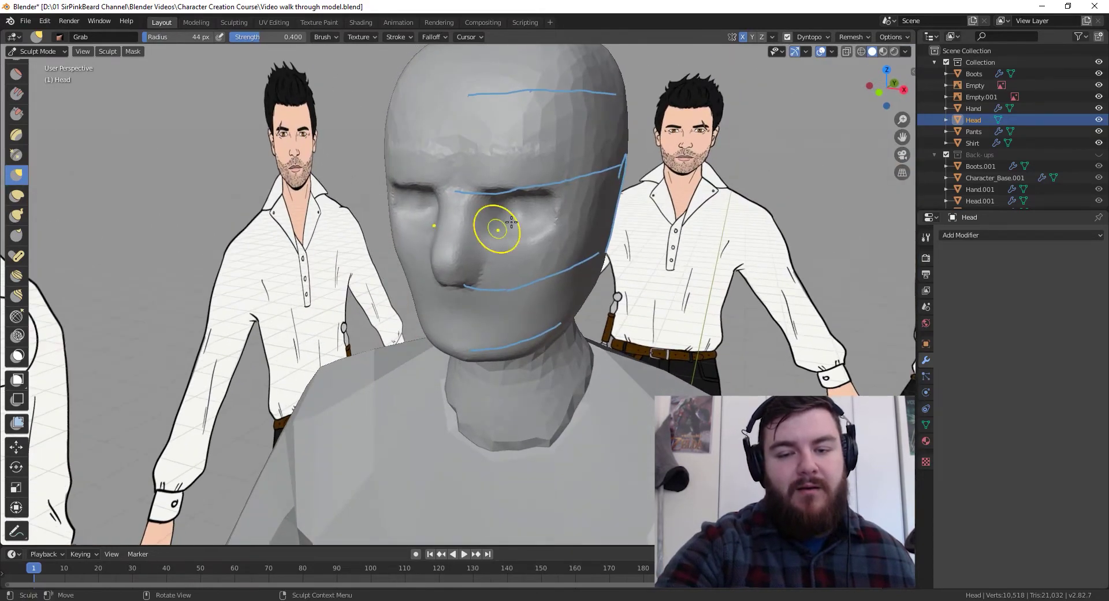
Save the file and switch the head from Sculpt Mode to Object Mode
key(ctrl+s)
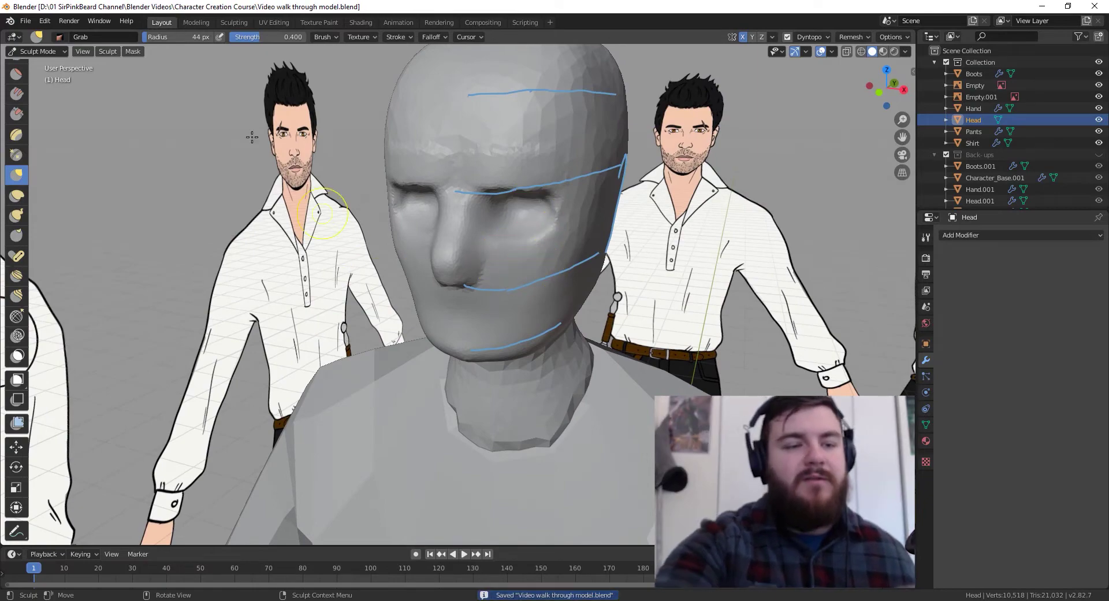
click(38, 51)
click(35, 64)
middle_drag(553, 345, 513, 341)
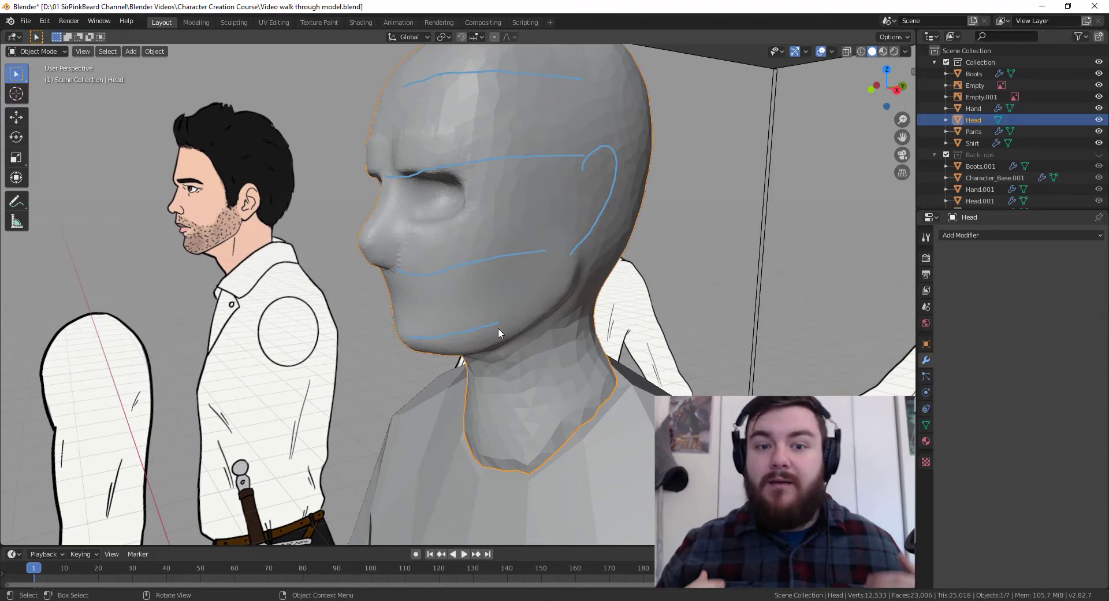
scroll(532, 296, down, 5)
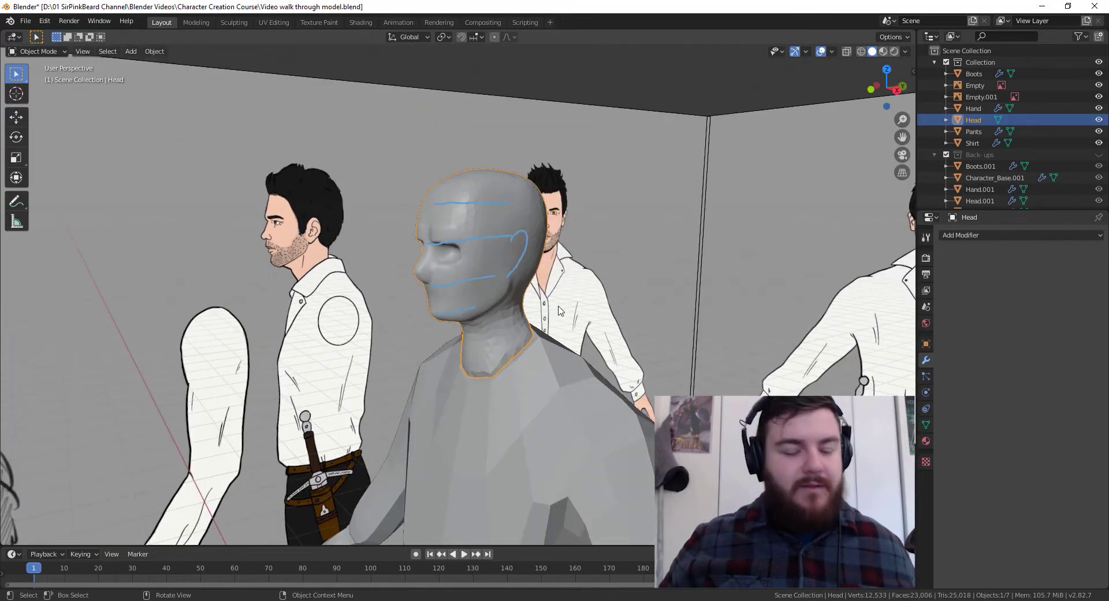
Add a UV sphere for the eyeball and move it 4.78 m up along the Z axis
key(shift+a)
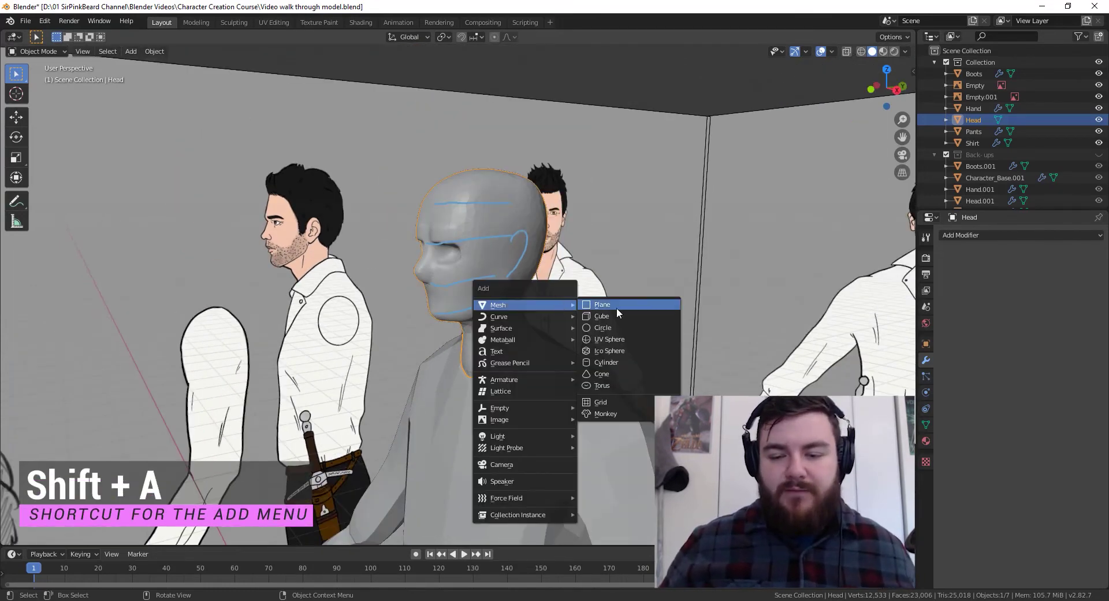
click(643, 340)
key(g)
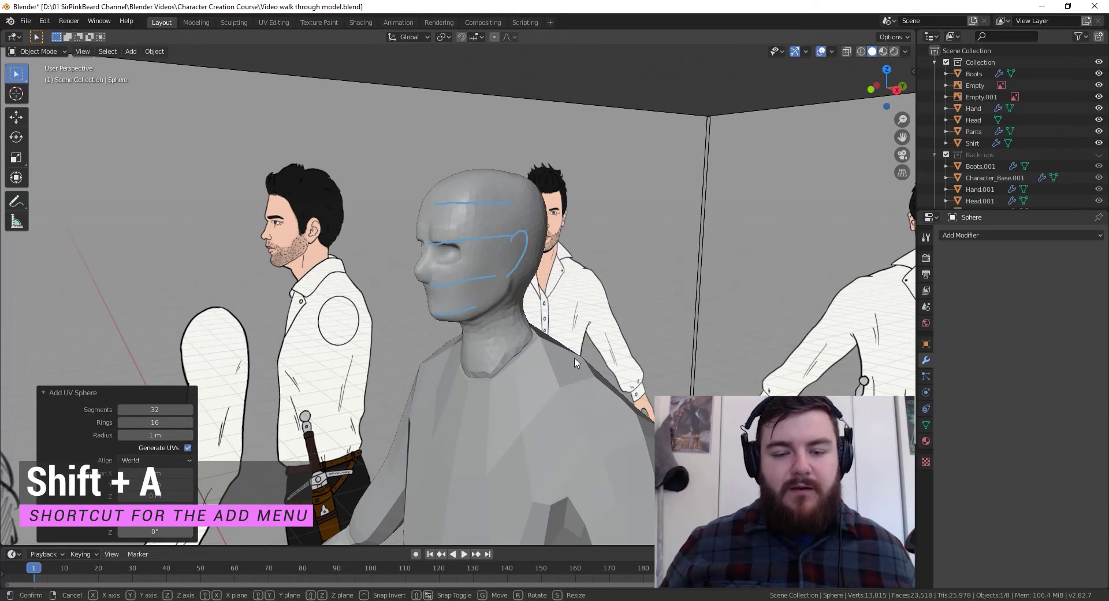
key(z)
click(545, 71)
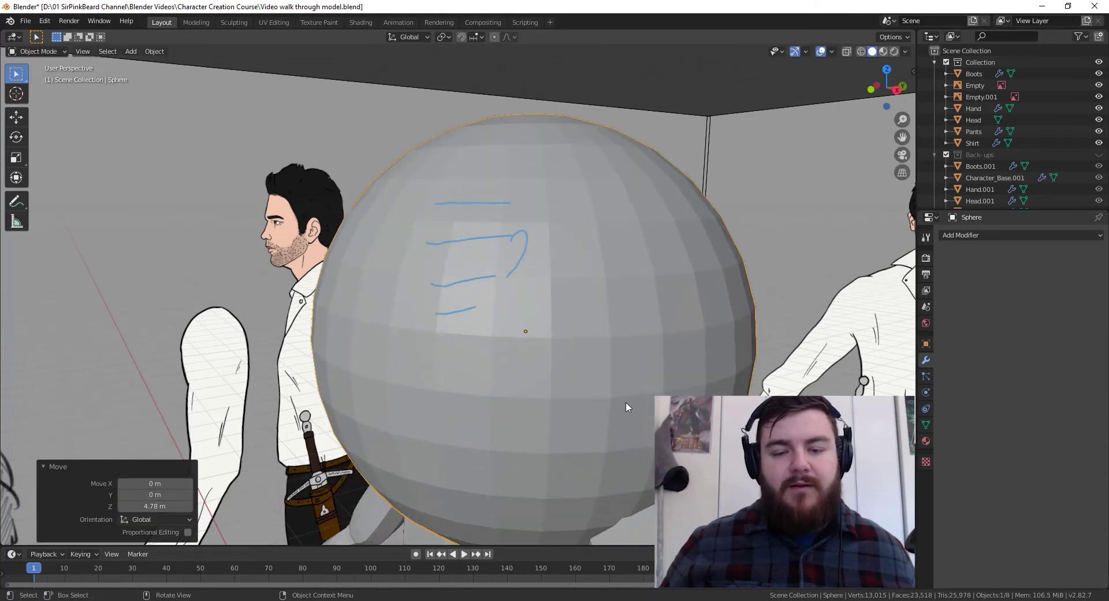
Scale the UV sphere down uniformly to 0.214
middle_drag(625, 402, 711, 402)
scroll(710, 402, down, 3)
key(s)
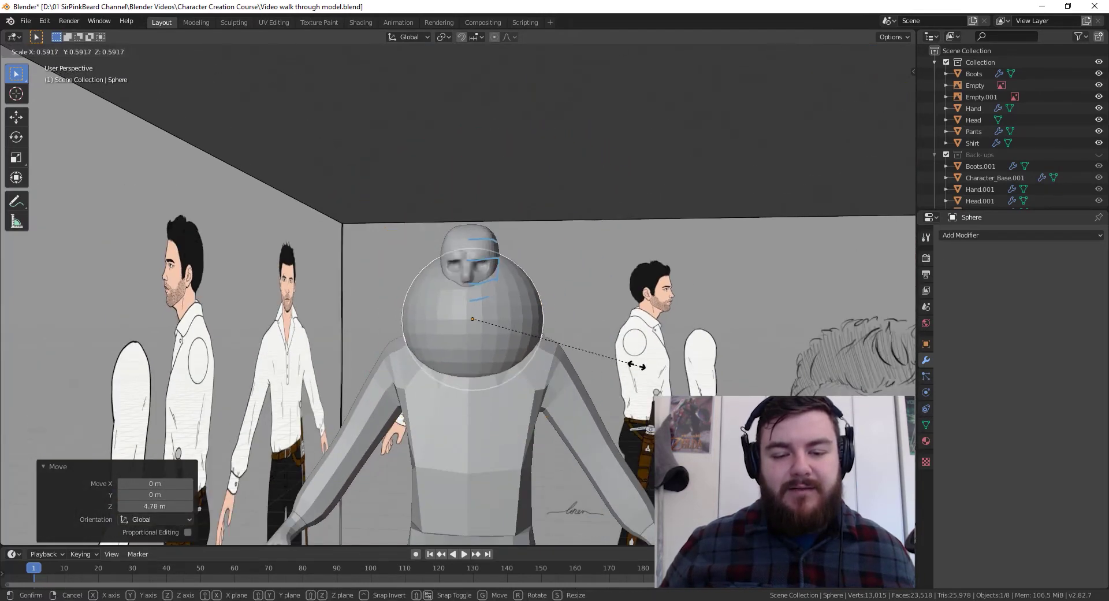
click(548, 348)
In the right side view, move the sphere forward to the eye socket, -0.449 m along Y, and scale it by 0.674
key(KP_3)
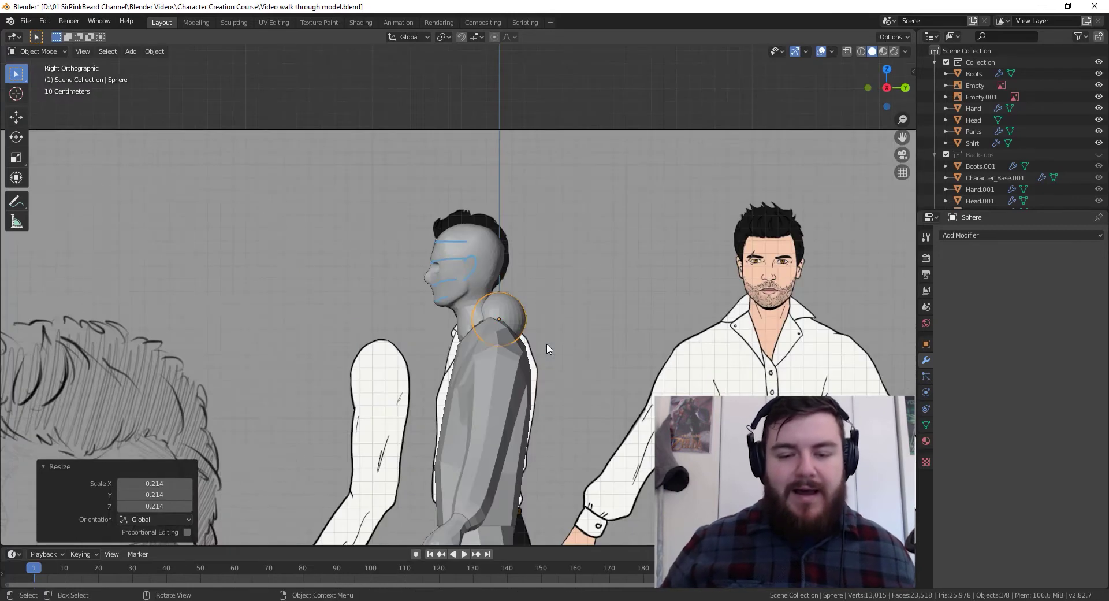
scroll(521, 337, up, 5)
key(s)
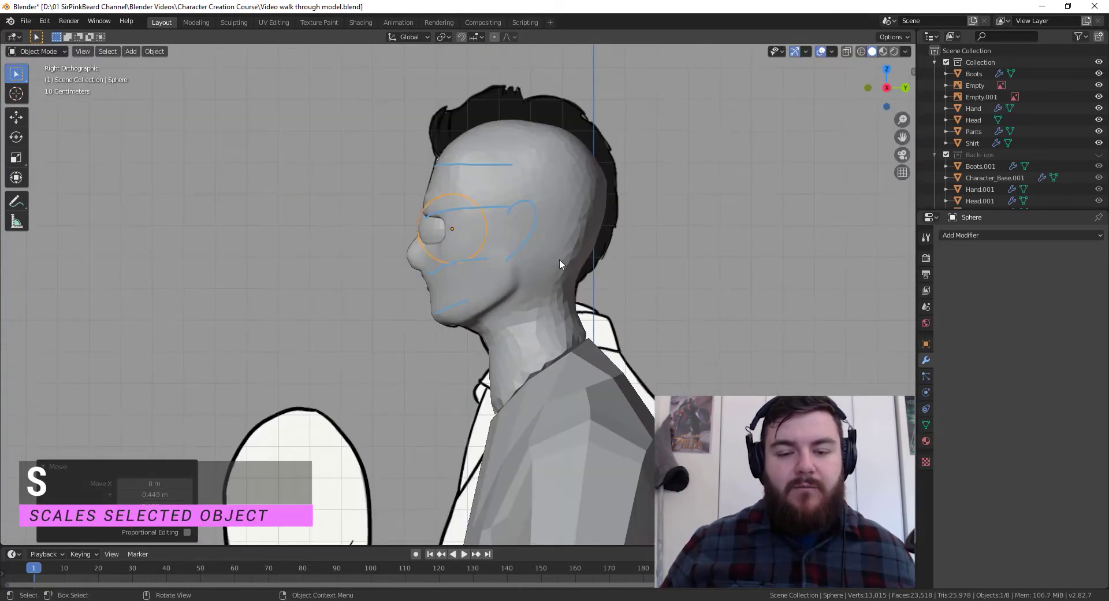
key(s)
click(524, 249)
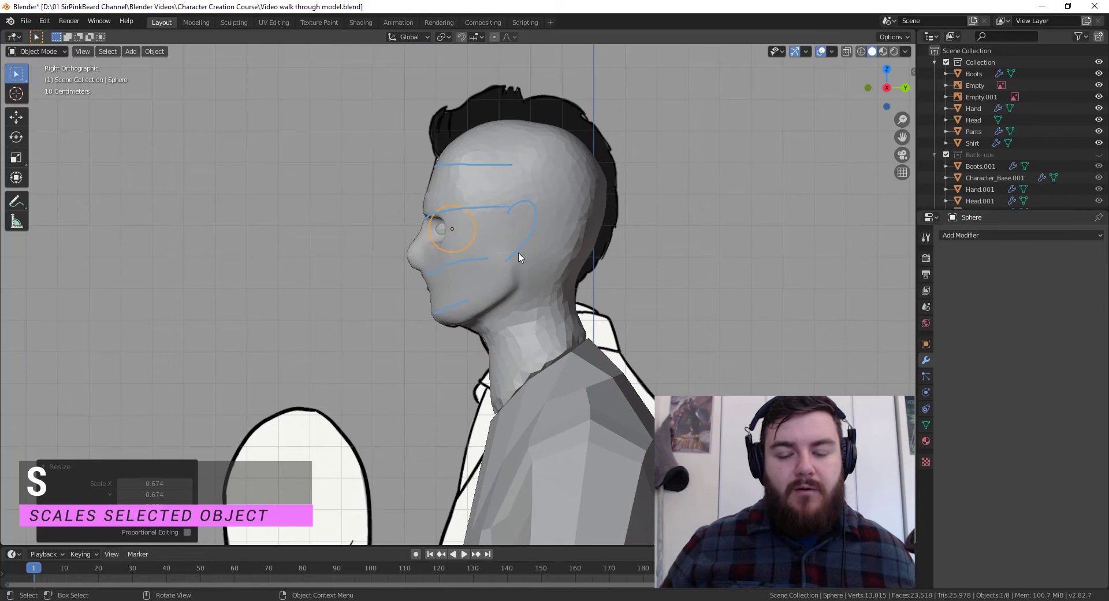
In the front view, move the sphere 0.103 m along X into the eye socket and shade it smooth
key(KP_1)
key(g)
click(587, 325)
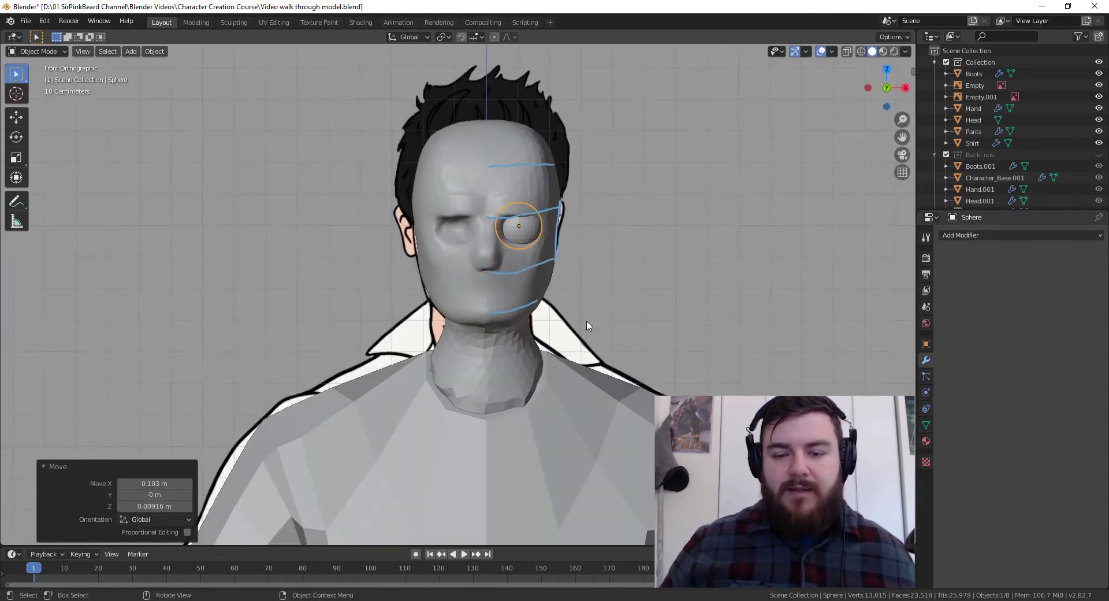
right_click(513, 225)
click(512, 224)
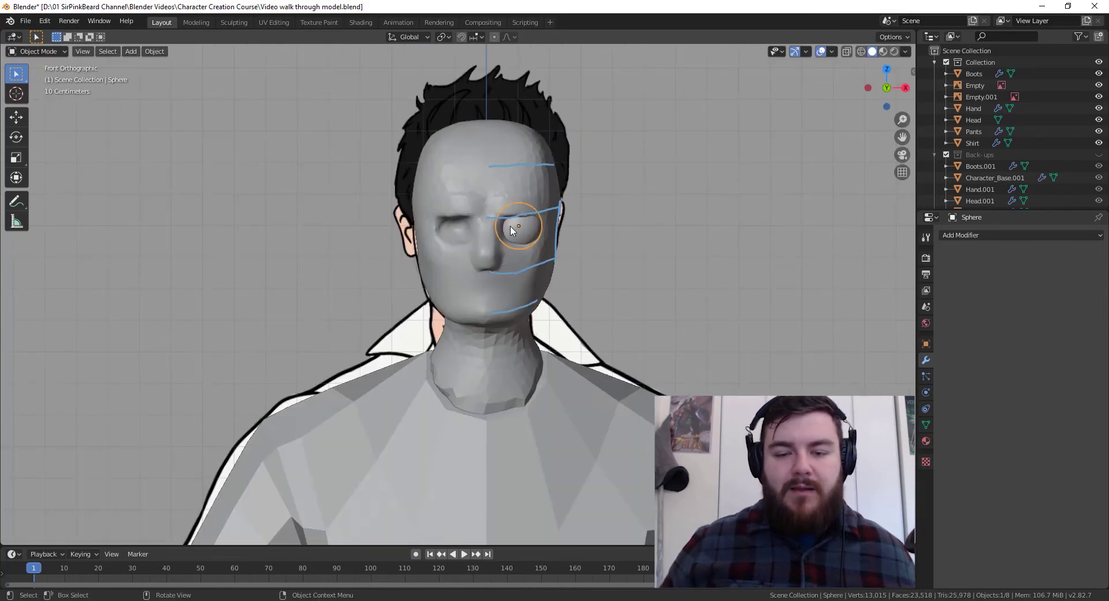
Add a Mirror modifier to the eyeball sphere on the X axis with Head as the mirror object
click(969, 235)
click(895, 350)
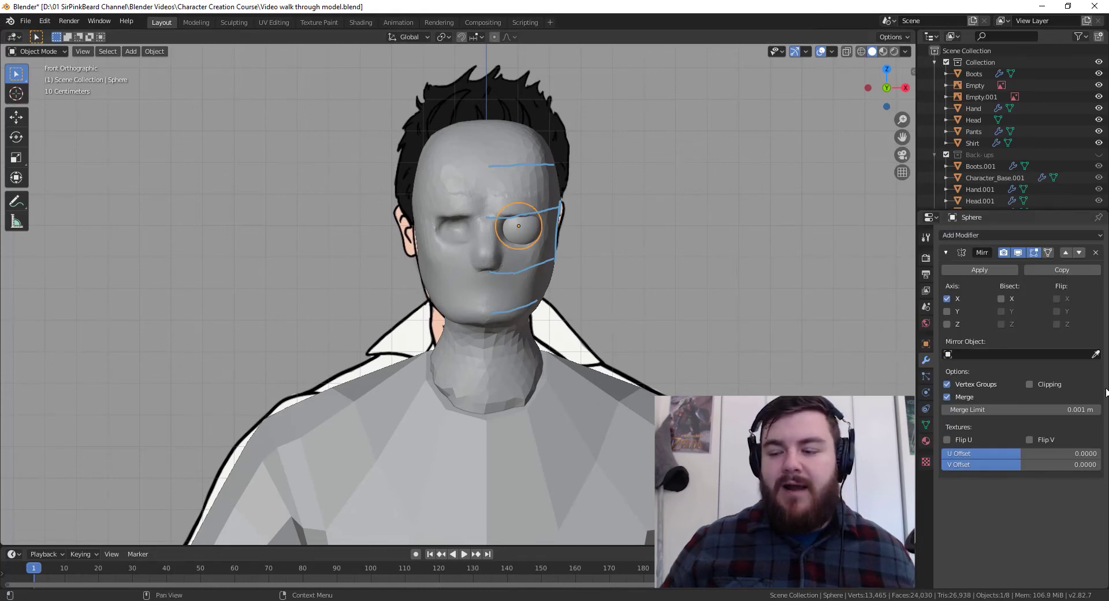
click(1035, 354)
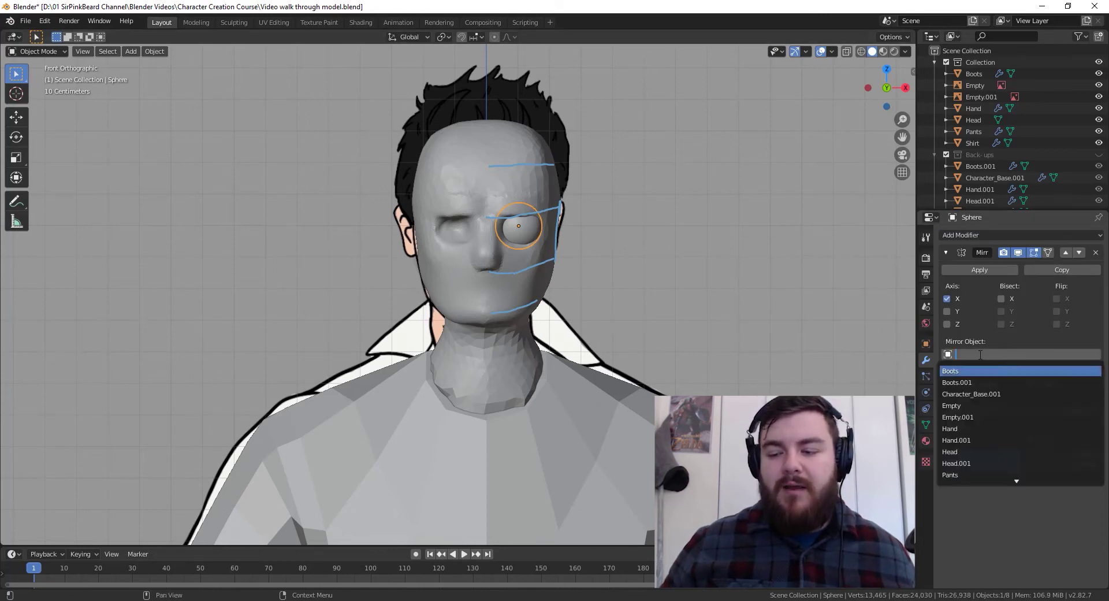
click(953, 451)
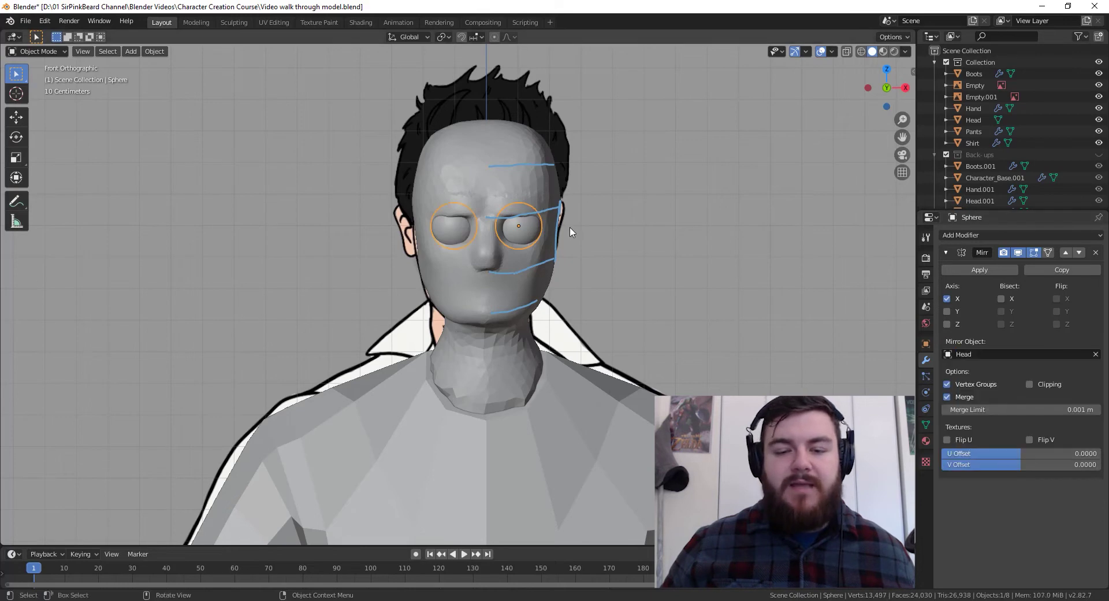
In the right side view, move the eyeball 0.00318 m along Y and -0.0138 m along Z, plus another 0.0159 m along Y
middle_drag(571, 232, 550, 242)
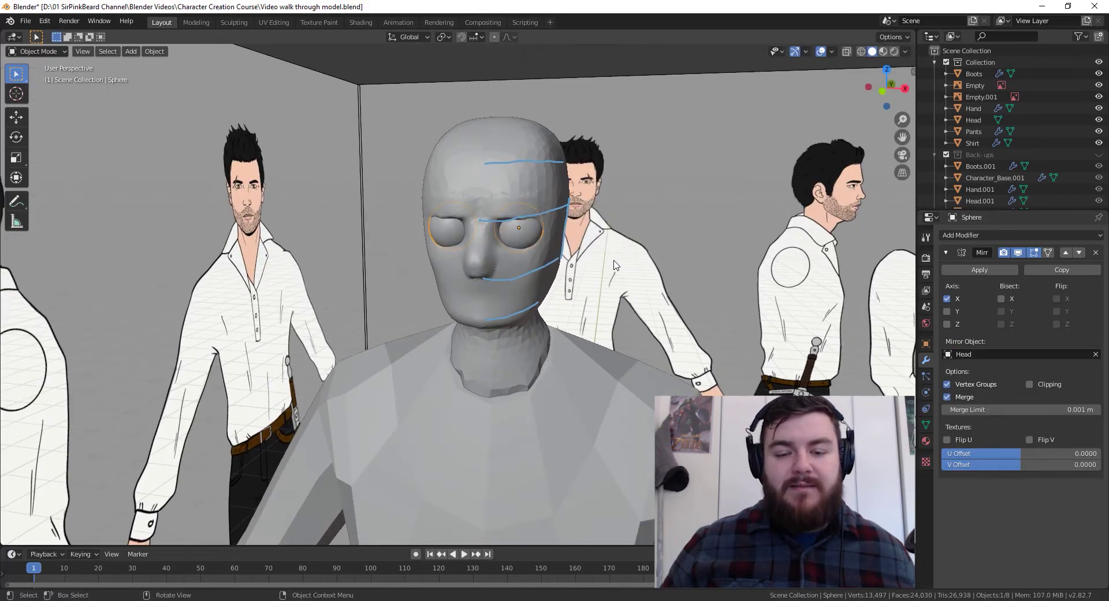
middle_drag(615, 265, 509, 278)
scroll(510, 271, up, 3)
key(KP_3)
key(g)
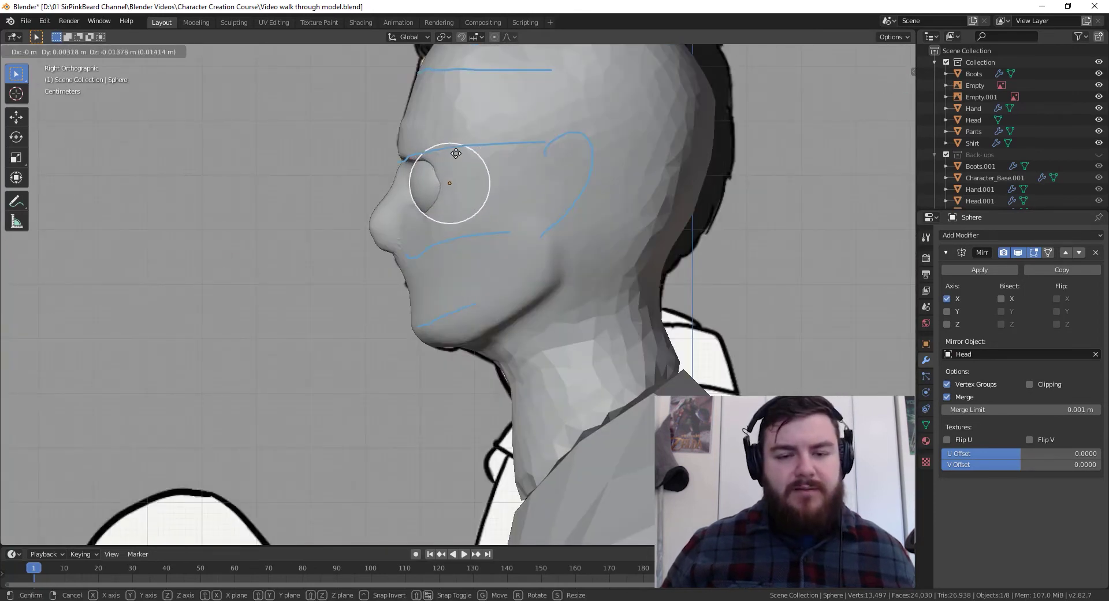
click(456, 157)
key(g)
key(y)
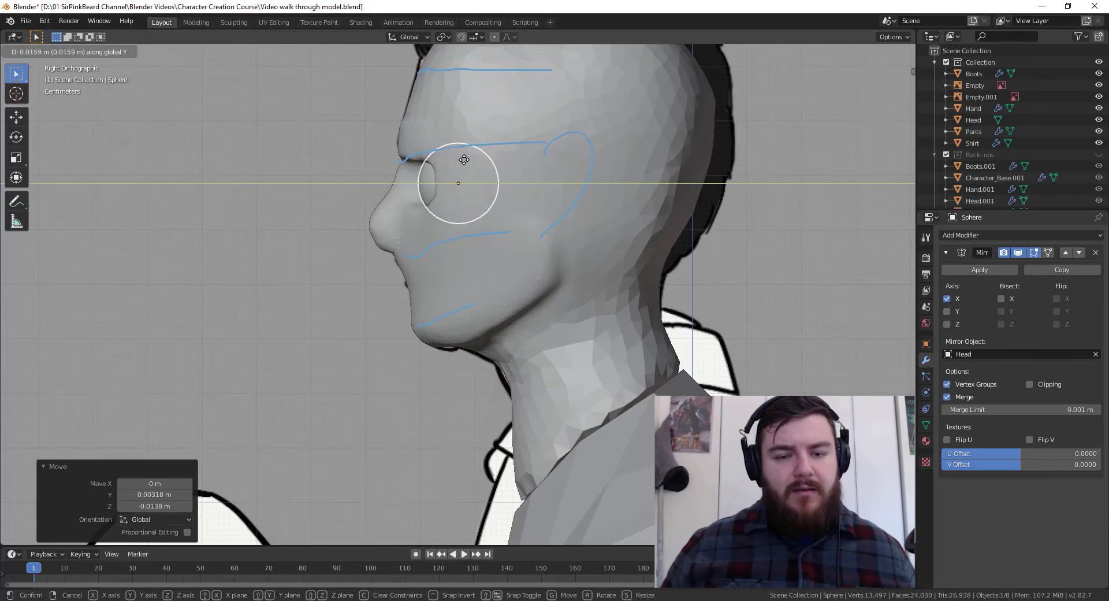
click(465, 165)
Scale the mirrored eyeballs uniformly by 0.865
middle_drag(459, 189, 580, 224)
key(s)
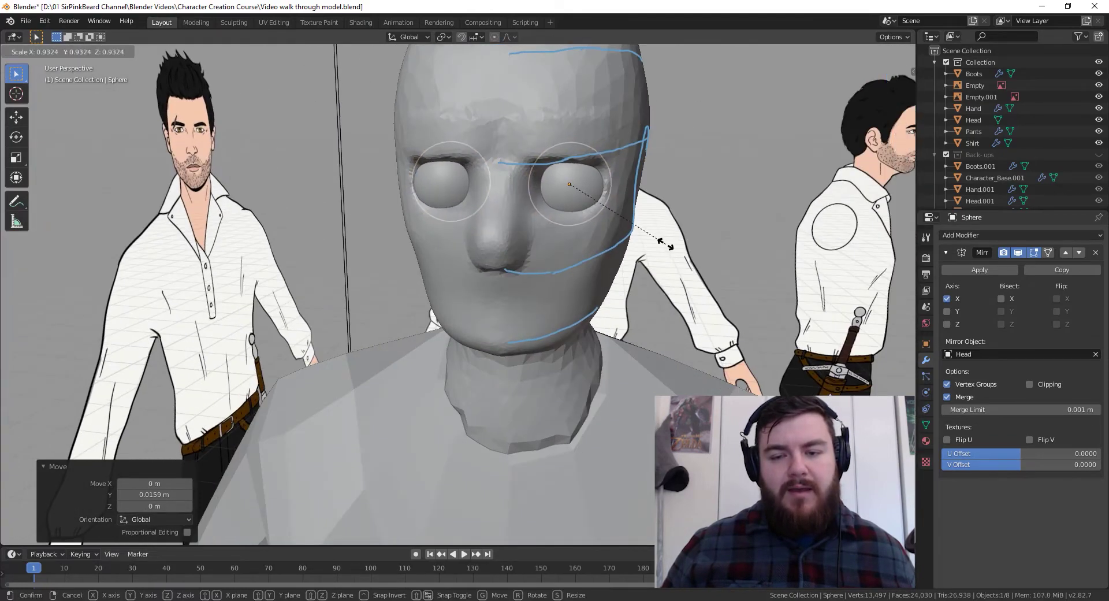
click(657, 247)
middle_drag(659, 255, 579, 297)
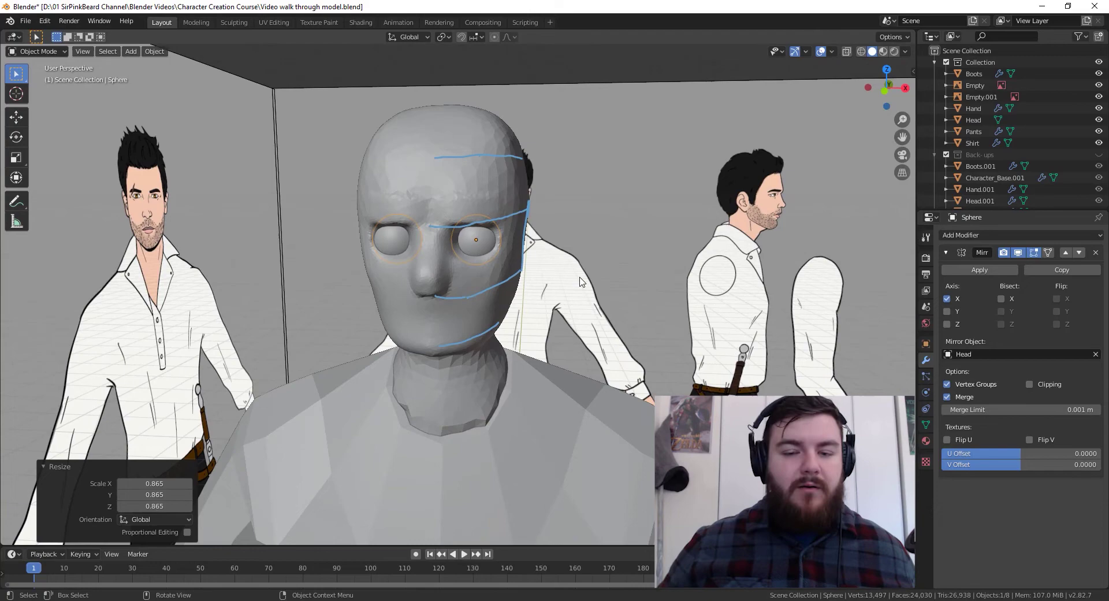
scroll(580, 306, down, 3)
scroll(568, 315, up, 3)
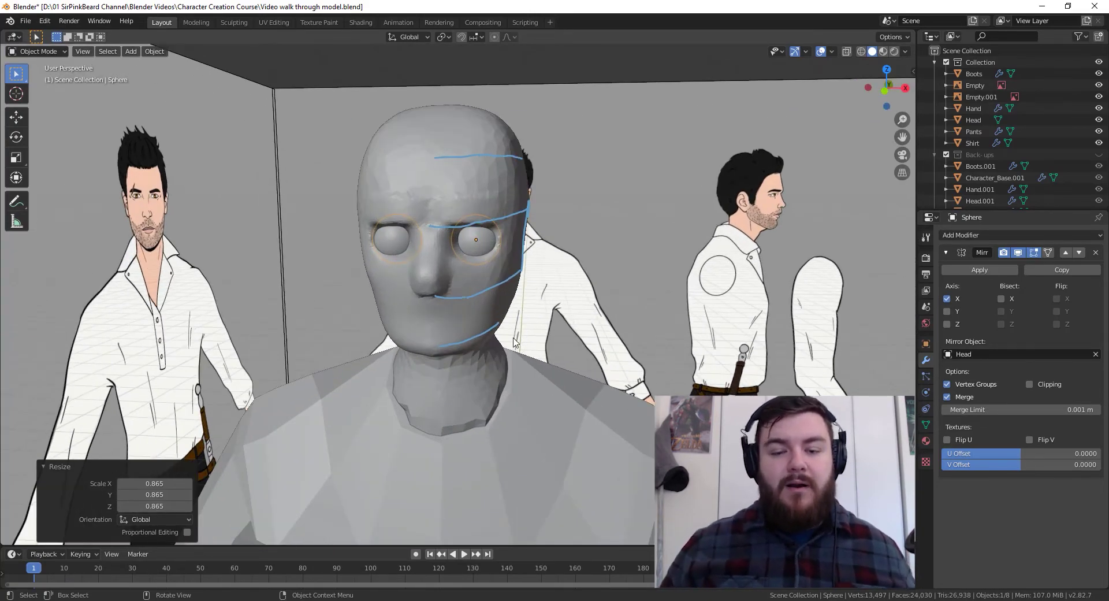
Add a cylinder for the ears and move it 4.51 m up along the Z axis
middle_drag(568, 293, 518, 294)
key(shift+a)
mouse_move(518, 294)
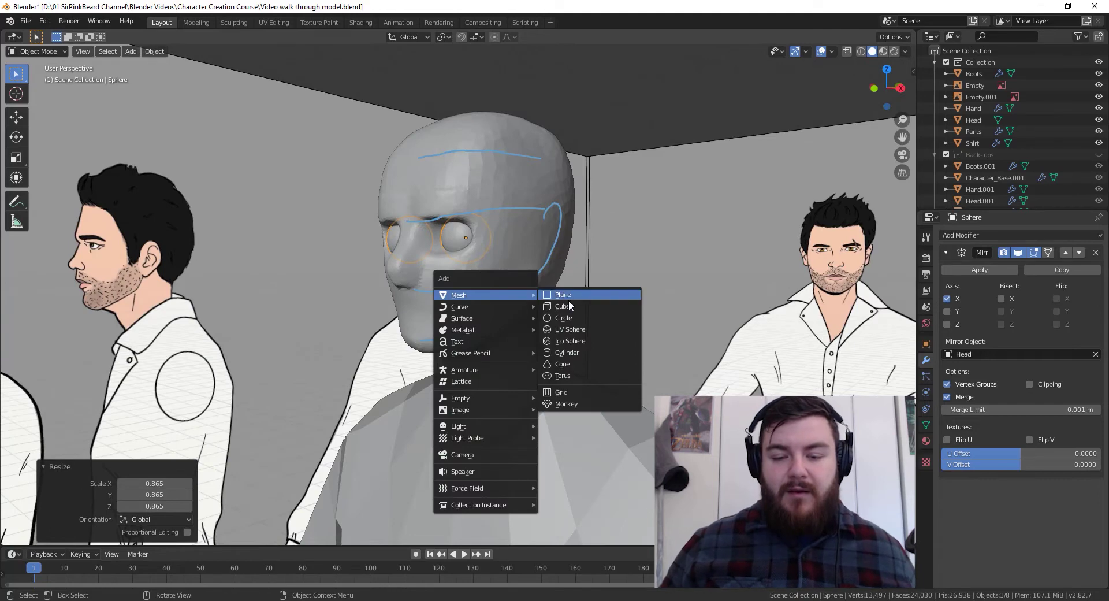
click(580, 353)
key(g)
key(z)
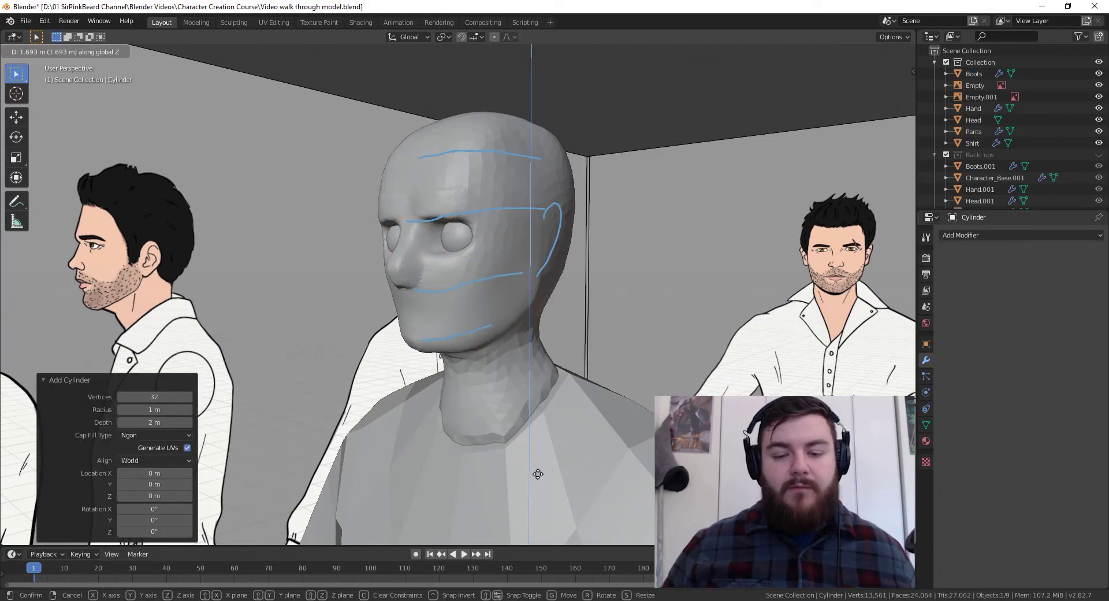
click(435, 191)
Rotate the cylinder 90° about the Y axis and scale it uniformly to 0.1
scroll(495, 425, down, 6)
middle_drag(495, 426, 579, 462)
text(ry90)
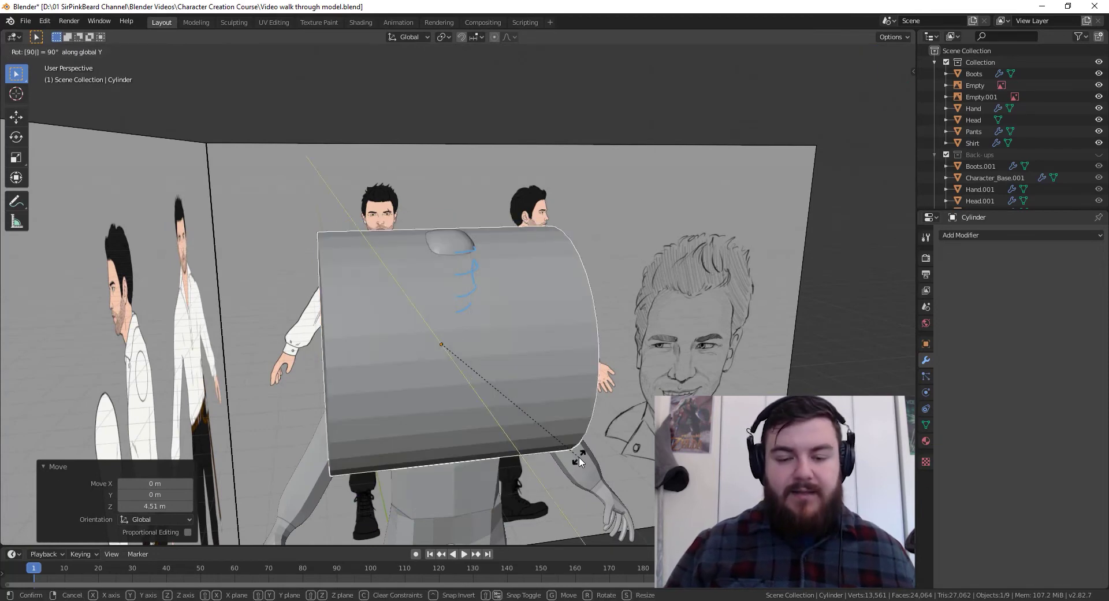
key(Return)
text(s.1)
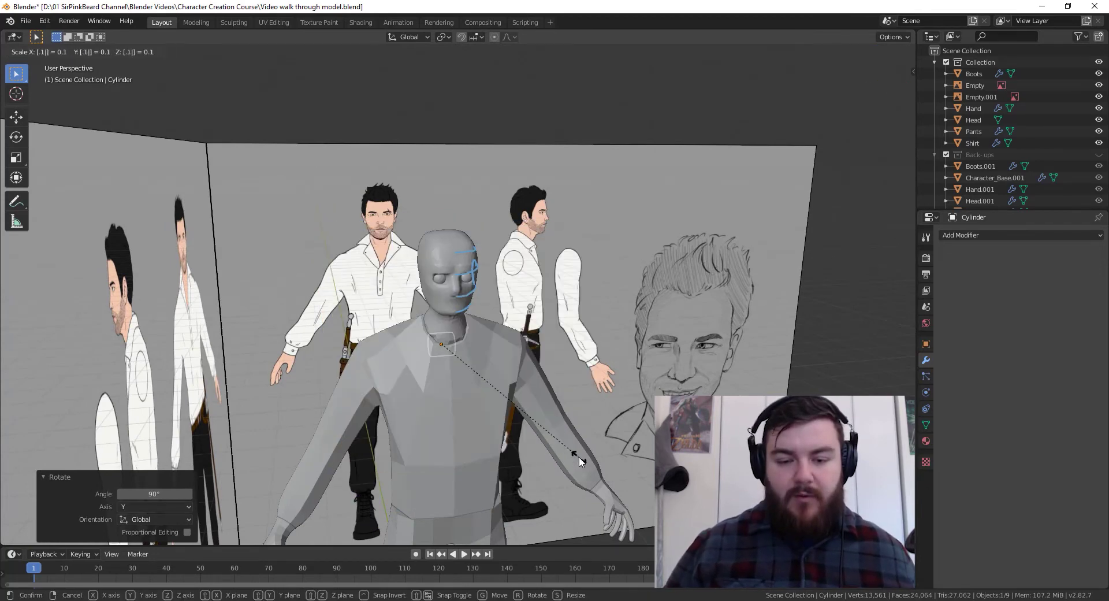
key(Return)
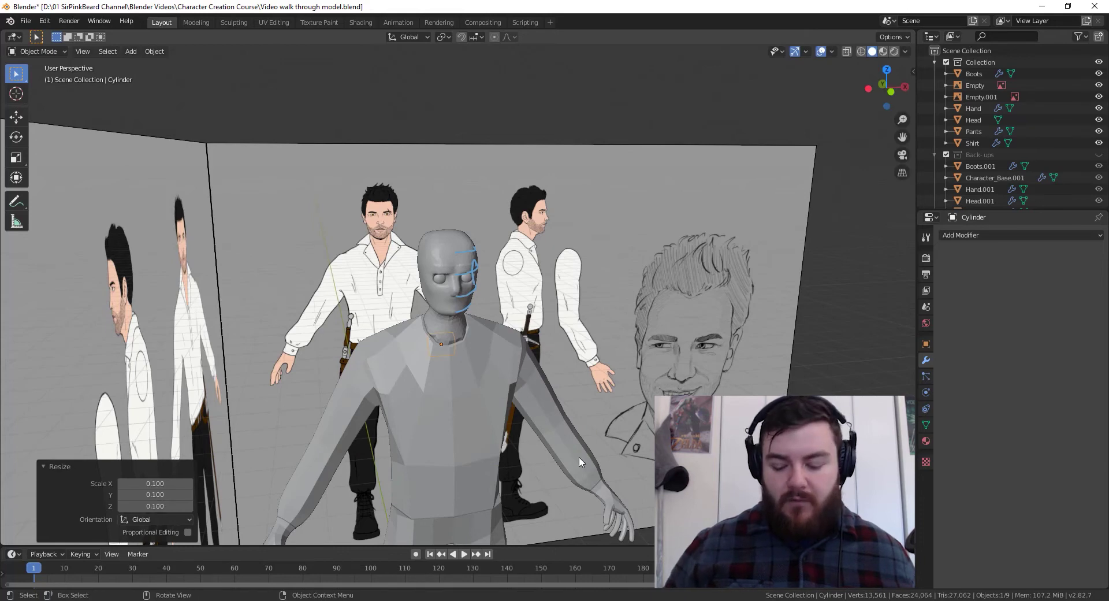
In the front view, move the cylinder beside the head, 0.324 m along X and 0.652 m along Z
key(KP_1)
key(g)
key(Return)
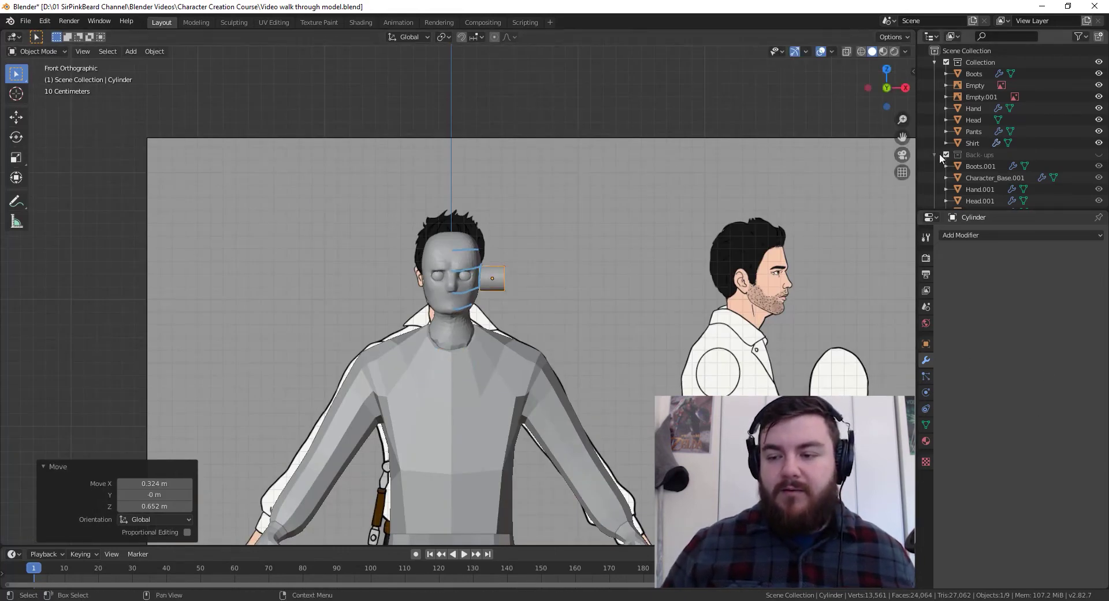
Add a Mirror modifier to the cylinder on the X axis with Head as the mirror object
click(975, 235)
click(870, 350)
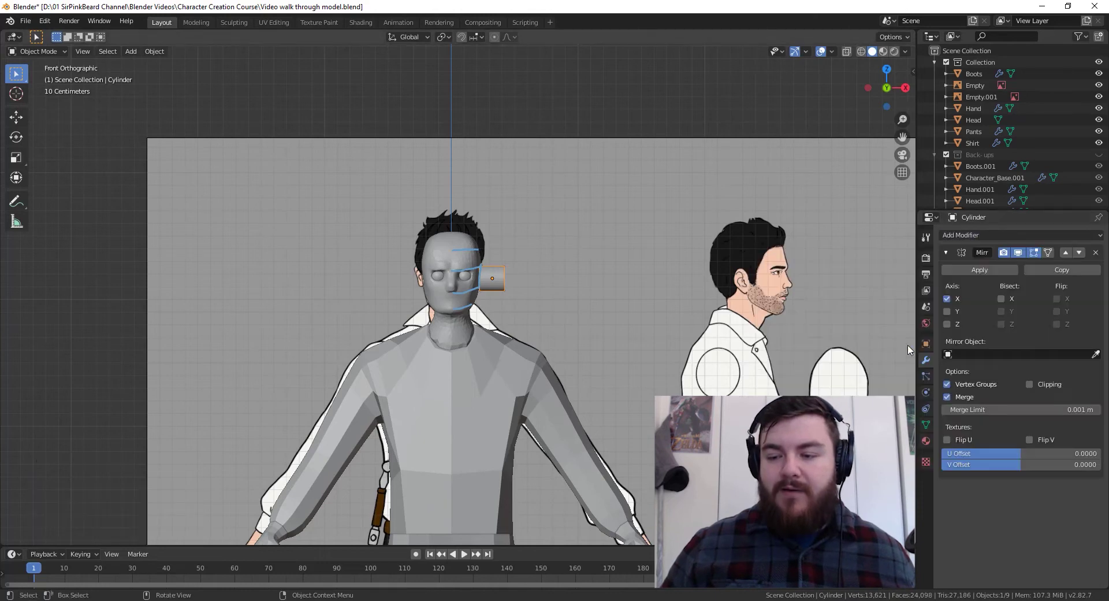
click(974, 353)
click(973, 451)
scroll(602, 320, up, 6)
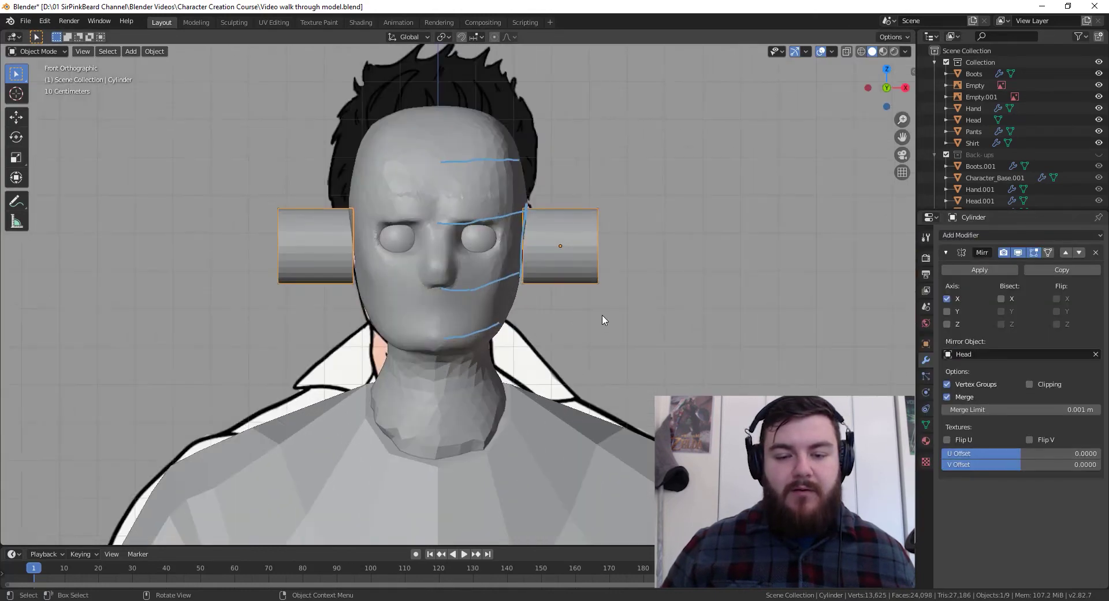
Flatten the cylinder into a thin disc by scaling it along its local Z axis, and apply its scale
key(s)
key(z)
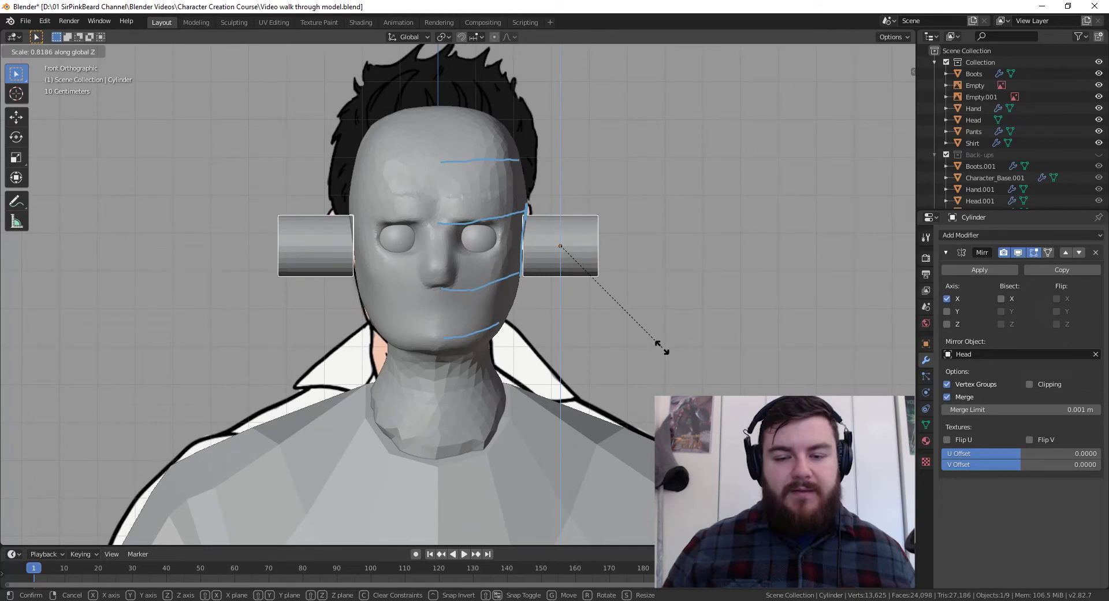
key(z)
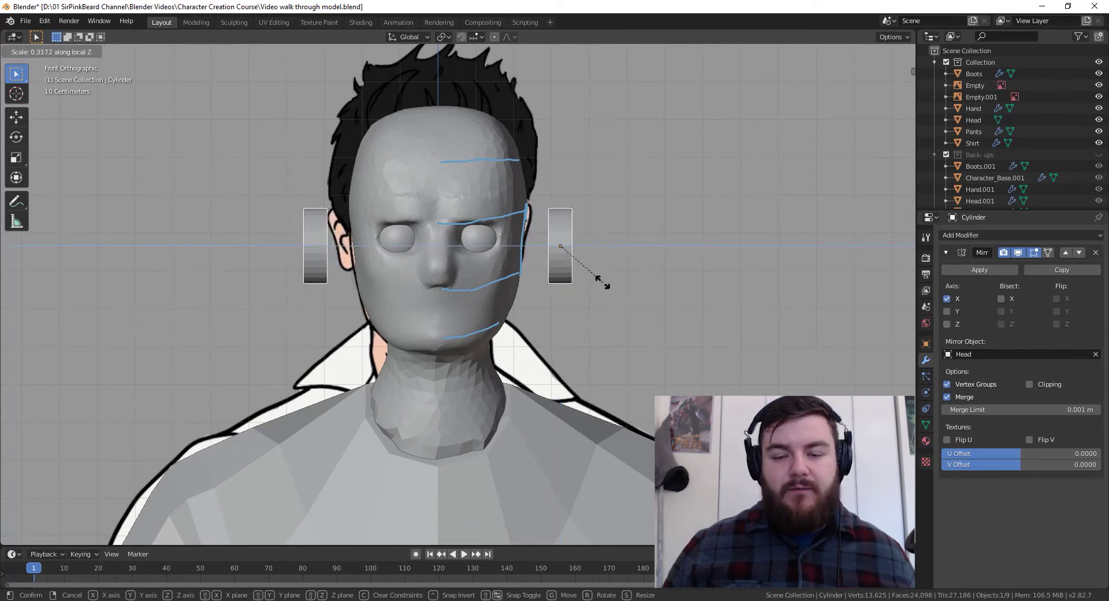
click(583, 268)
key(ctrl+a)
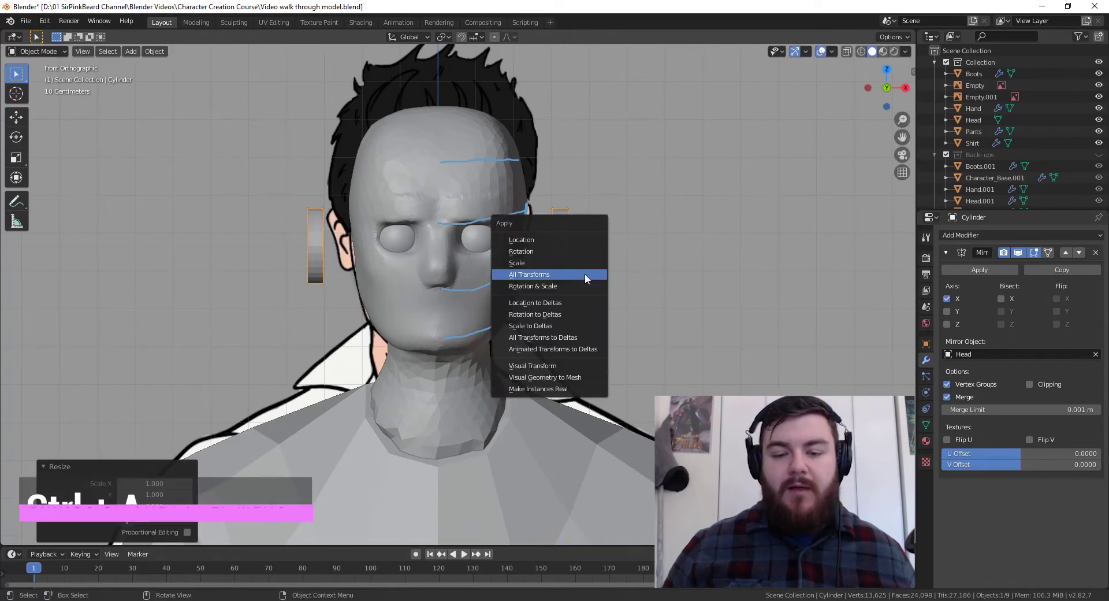
click(567, 263)
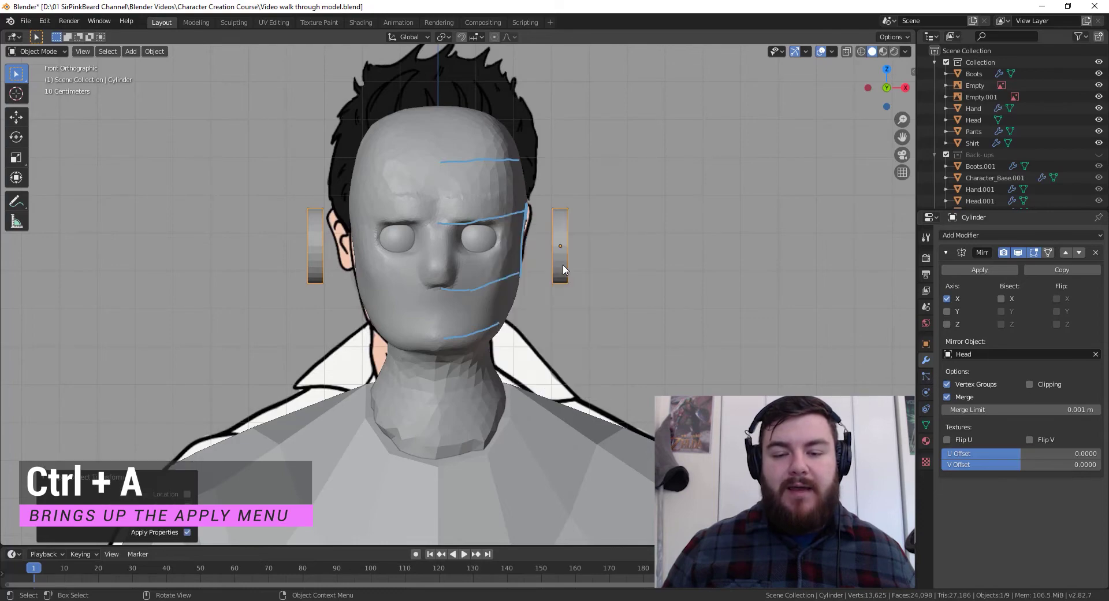
Rotate the ear disc -17.3° about Z and, in the right side view, move it -0.22 m along Y and 0.0122 m along Z
key(r)
key(z)
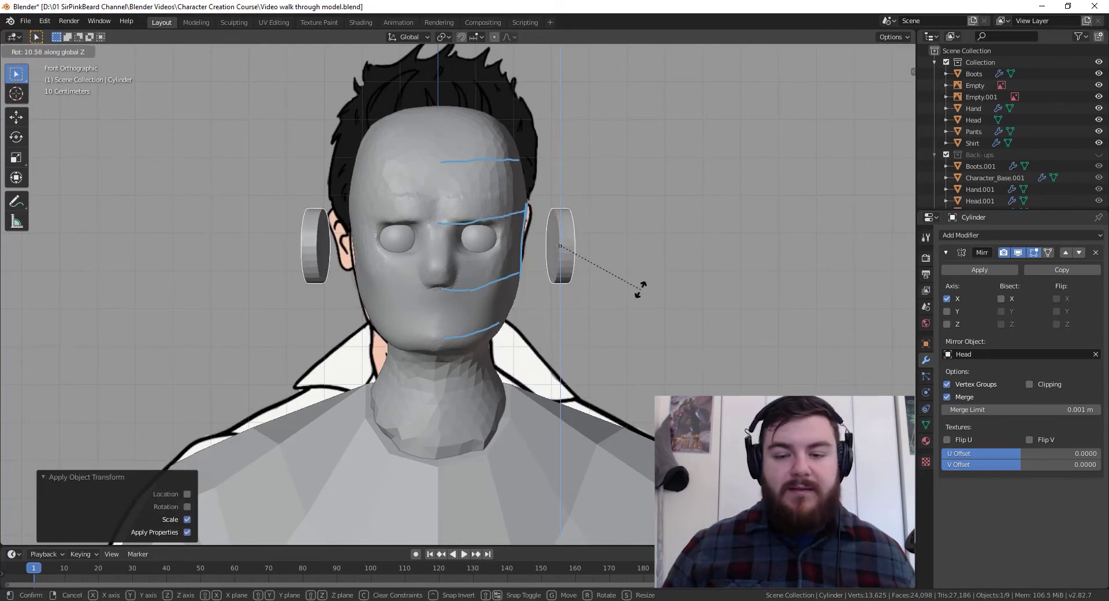
click(679, 252)
middle_drag(679, 252, 584, 307)
key(KP_3)
key(g)
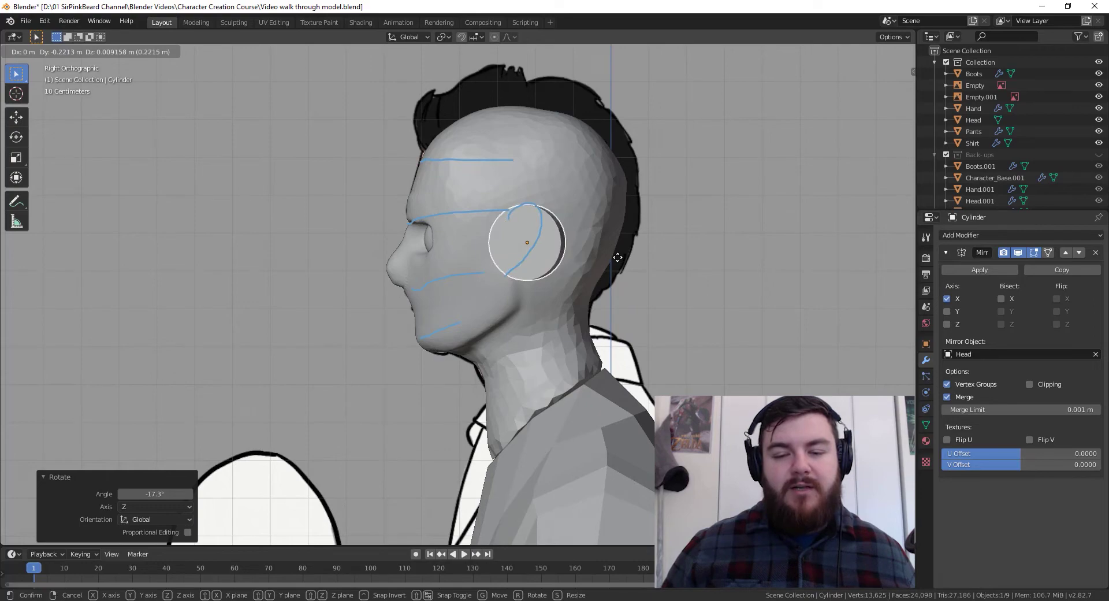
click(618, 256)
Move the ear disc about -0.061 m along X so it sits against the side of the head
middle_drag(618, 256, 734, 304)
key(g)
key(x)
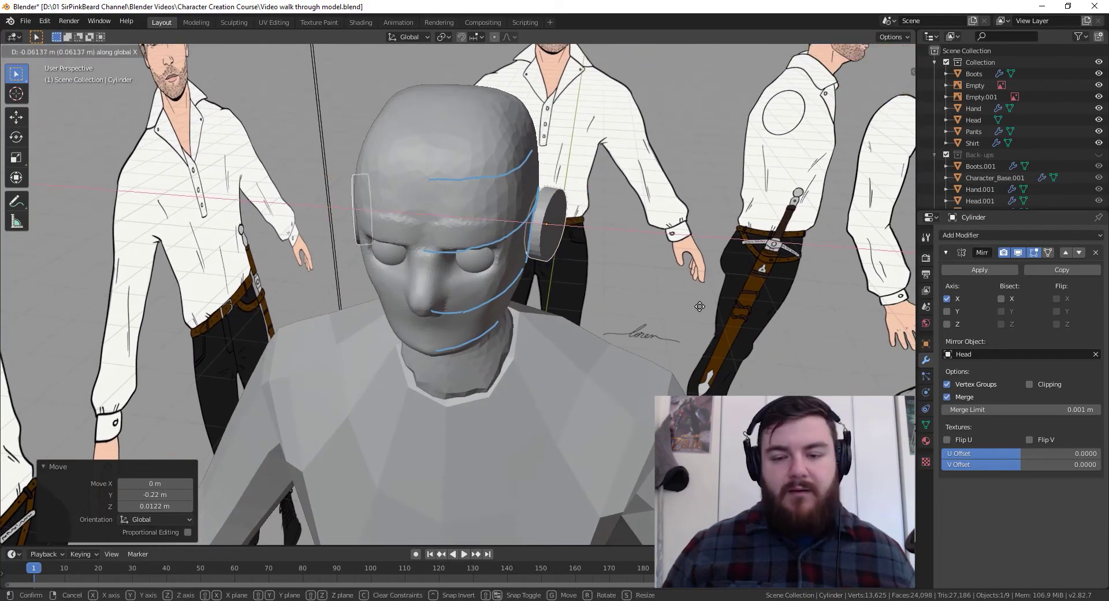
click(698, 308)
middle_drag(697, 307, 634, 239)
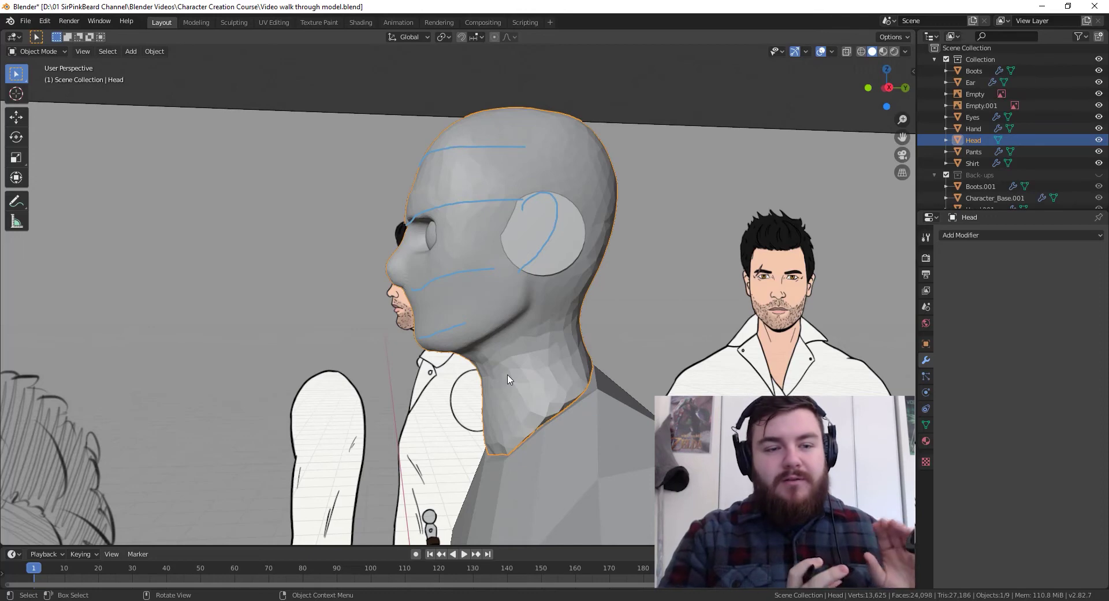
Switch the head to Sculpt Mode, set the Grab brush radius to 109 px and push the underside of the chin into shape
click(39, 51)
click(50, 90)
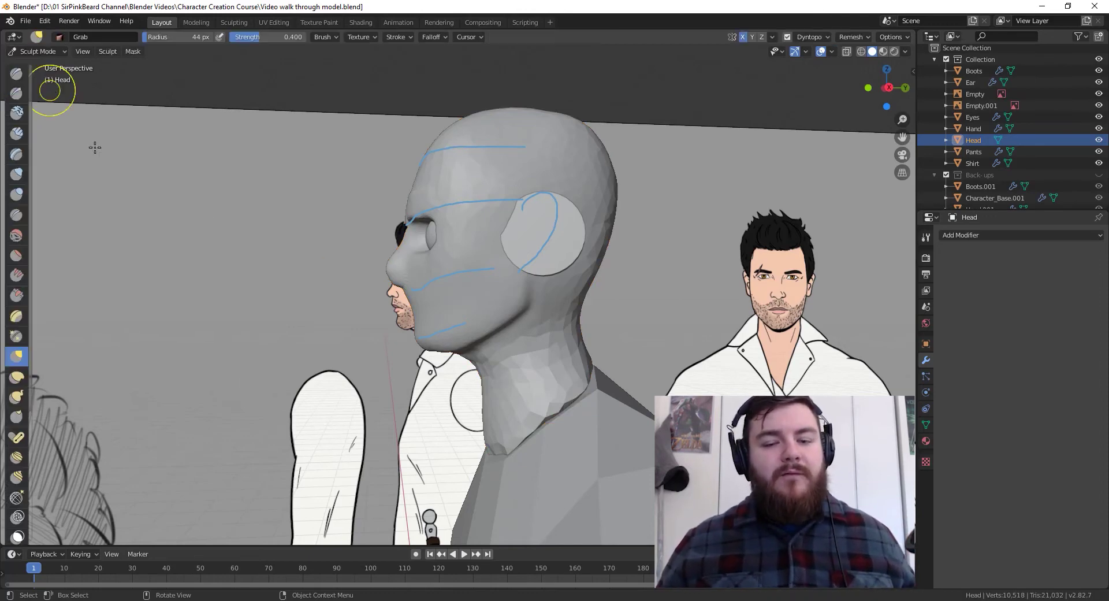
mouse_move(552, 396)
middle_down()
mouse_move(656, 391)
mouse_move(514, 407)
mouse_move(540, 420)
mouse_move(607, 416)
mouse_move(401, 403)
mouse_move(432, 404)
middle_up()
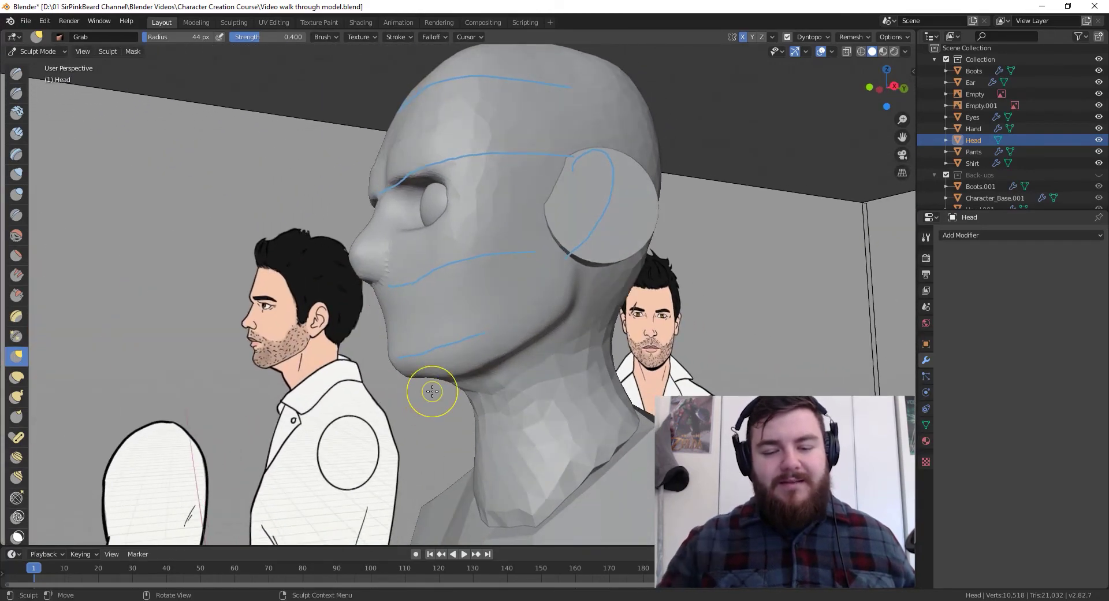
key(f)
click(547, 381)
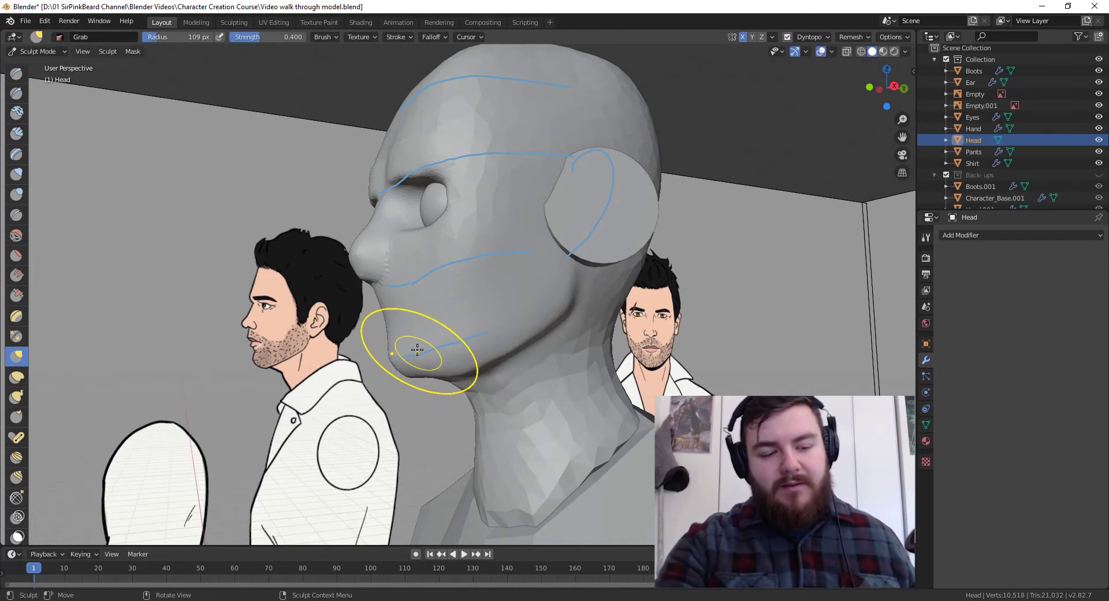
mouse_move(411, 368)
mouse_down()
mouse_move(414, 382)
mouse_move(424, 377)
mouse_up()
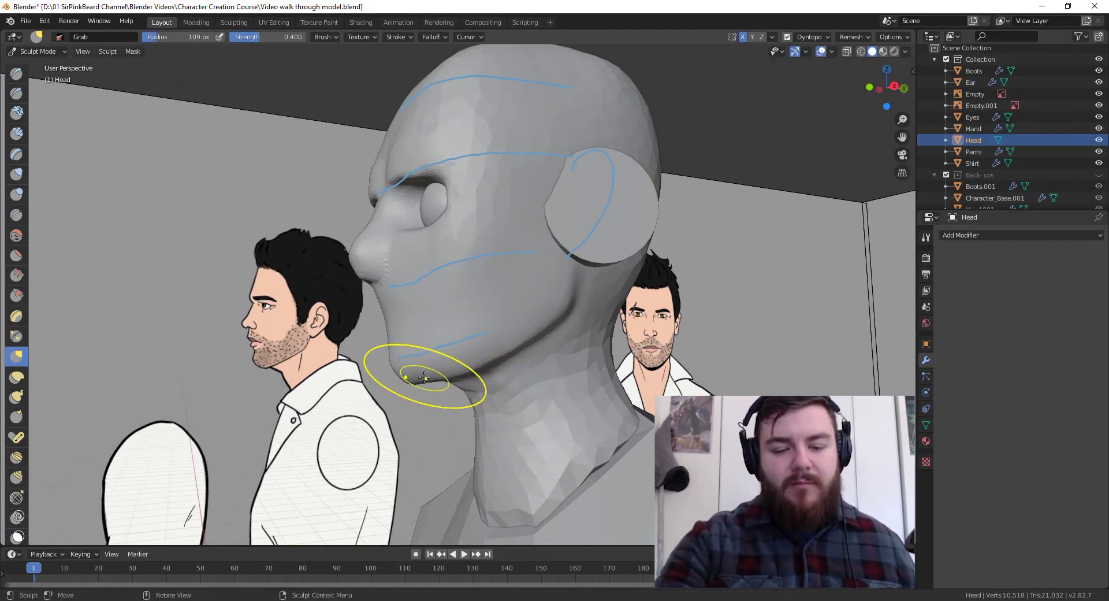
Reshape the jawline and lower cheeks with short upward Grab strokes from the front
middle_drag(550, 367, 670, 372)
drag(511, 352, 503, 341)
drag(524, 331, 522, 323)
drag(531, 315, 528, 307)
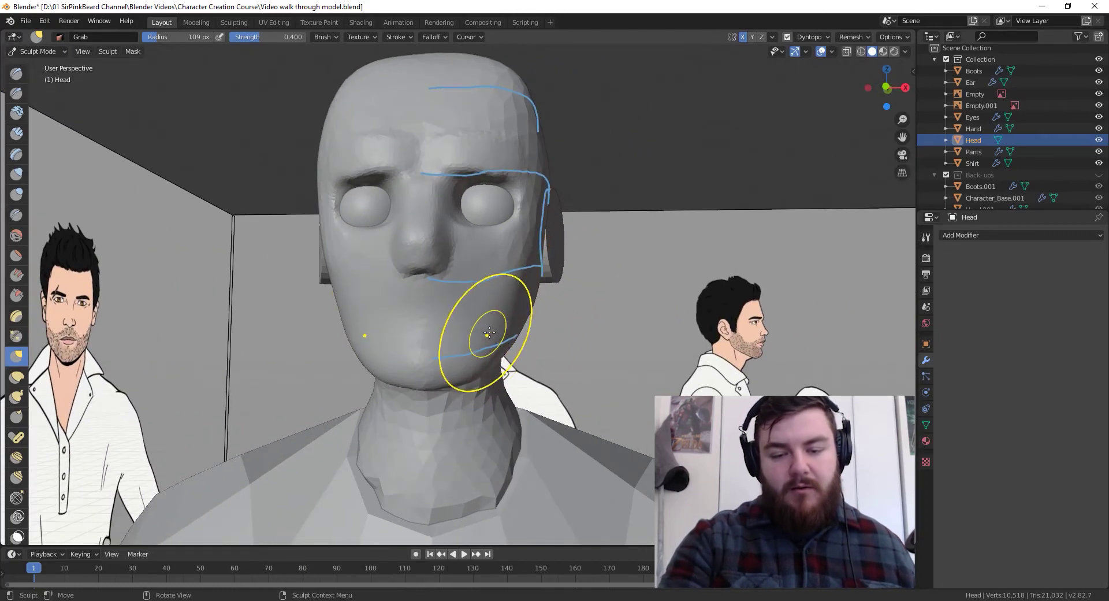
Pull the nose downward and refine its lower sides with the Grab brush, then set the brush radius to 92 px
middle_drag(525, 347, 371, 254)
mouse_move(371, 255)
mouse_down()
mouse_move(363, 274)
mouse_move(382, 297)
mouse_up()
middle_drag(383, 298, 442, 272)
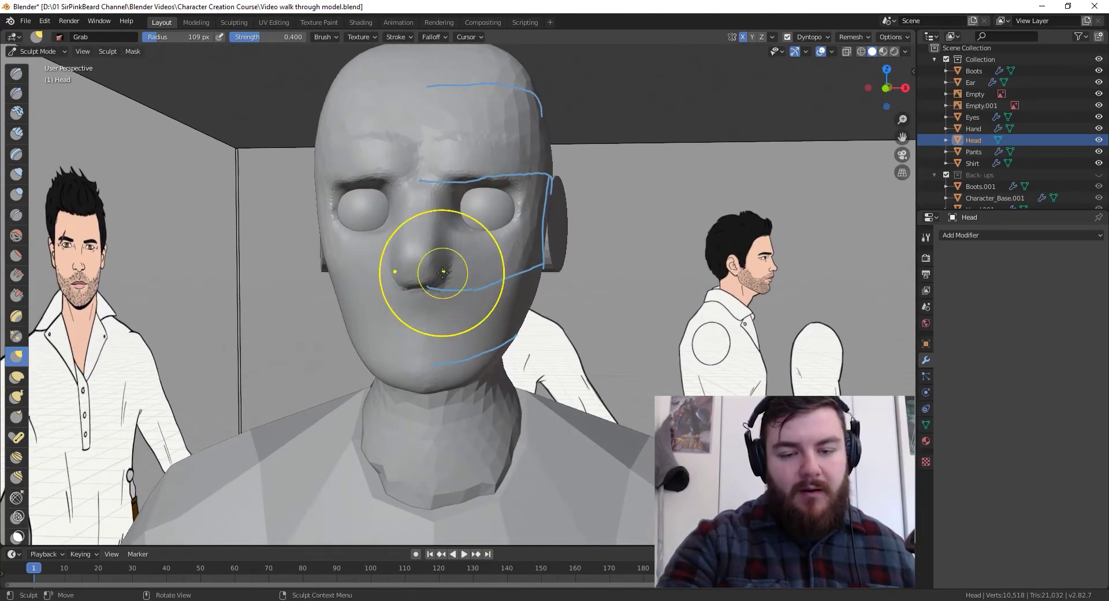
key(f)
click(414, 272)
drag(451, 272, 440, 284)
drag(445, 284, 443, 284)
middle_drag(436, 282, 327, 274)
key(f)
click(393, 272)
middle_drag(381, 223, 484, 231)
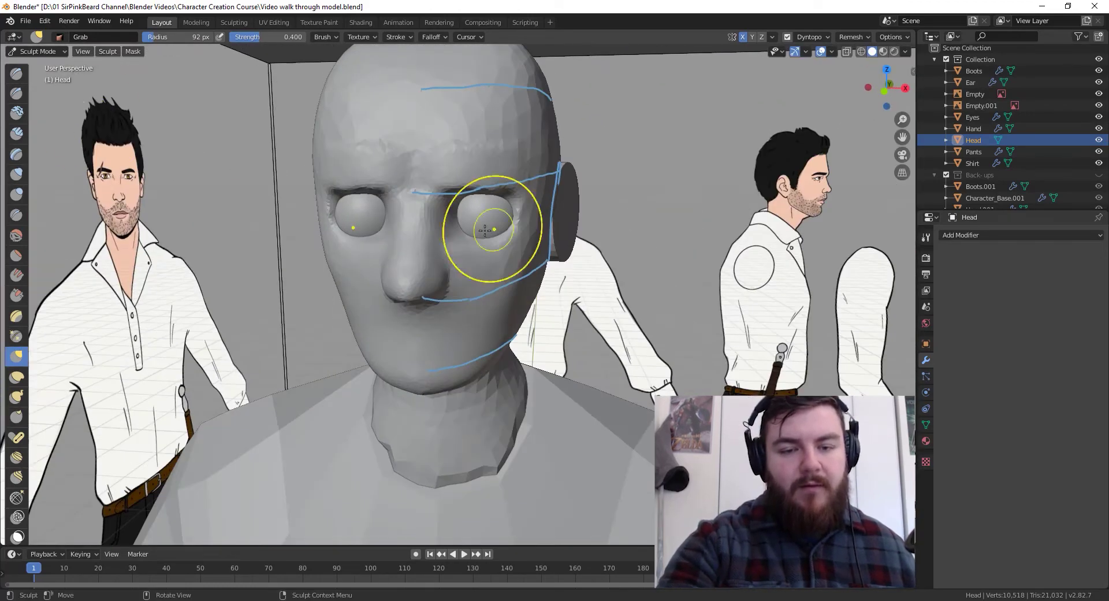
Build up the brow ridge and lower forehead with 49 px Clay Strips strokes and smooth them into the head
click(16, 134)
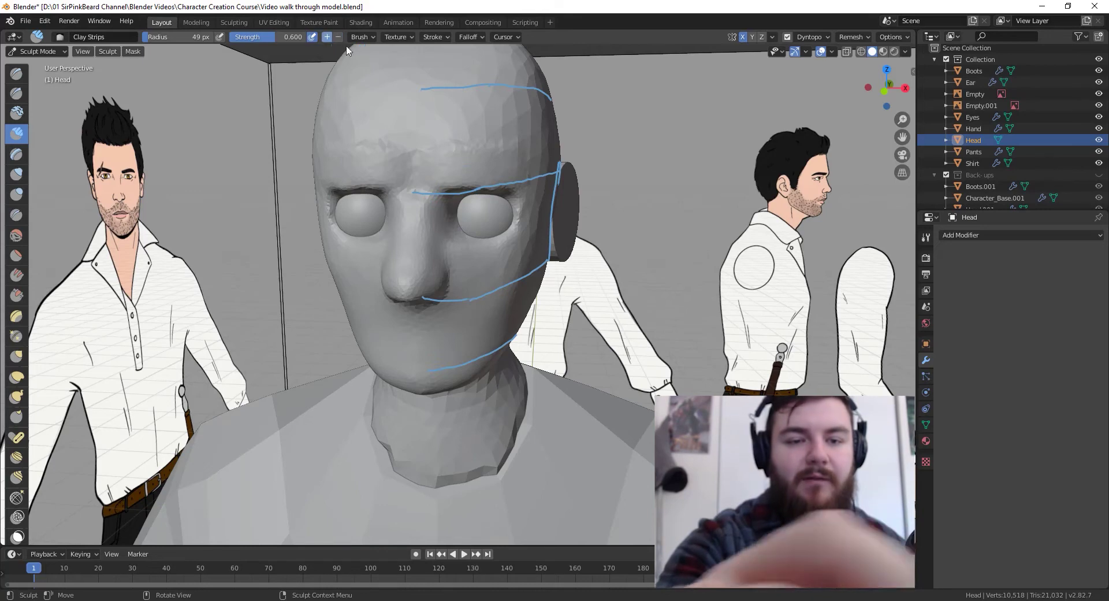
mouse_move(419, 178)
mouse_down()
mouse_move(455, 174)
mouse_move(471, 124)
mouse_move(435, 144)
mouse_move(465, 151)
mouse_up()
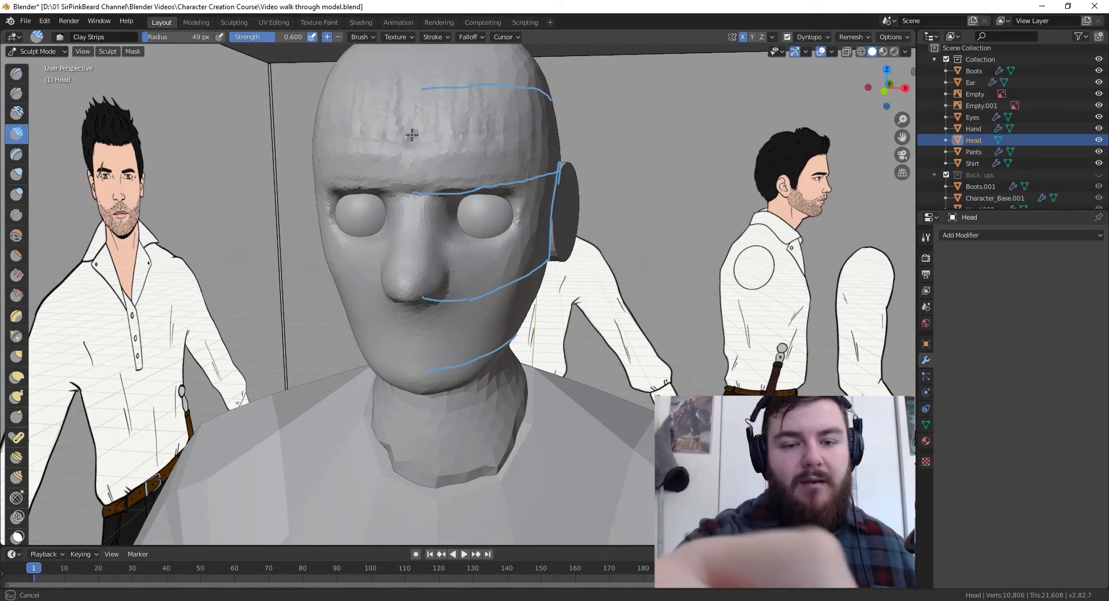
mouse_move(412, 135)
mouse_down()
mouse_move(434, 82)
mouse_move(440, 127)
mouse_up()
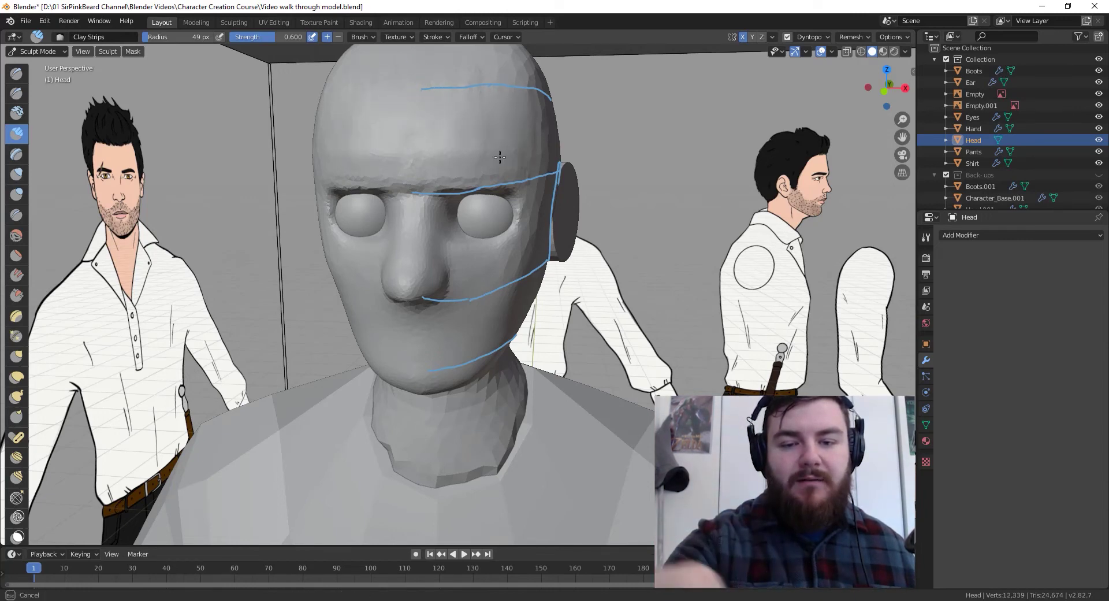
mouse_move(428, 186)
mouse_down()
mouse_move(475, 178)
mouse_move(462, 190)
mouse_up()
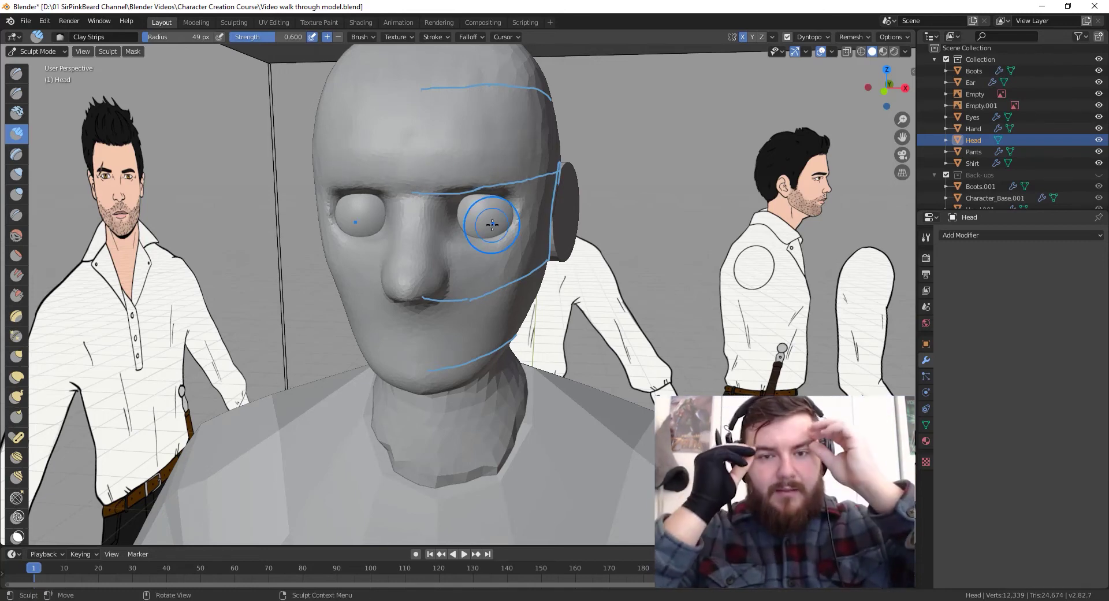
Set the Clay Strips radius to 65 px and fill out the forehead above the brows
middle_drag(565, 248, 423, 240)
middle_drag(429, 197, 450, 145)
key(f)
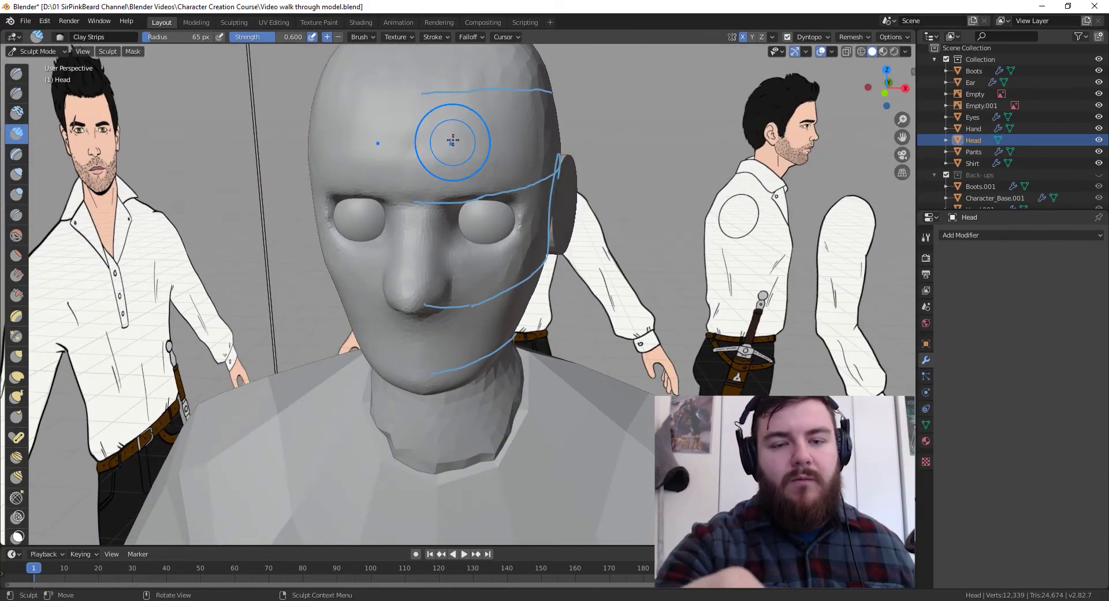
click(434, 126)
mouse_move(442, 144)
mouse_down()
mouse_move(460, 134)
mouse_move(488, 163)
mouse_move(455, 156)
mouse_move(491, 136)
mouse_up()
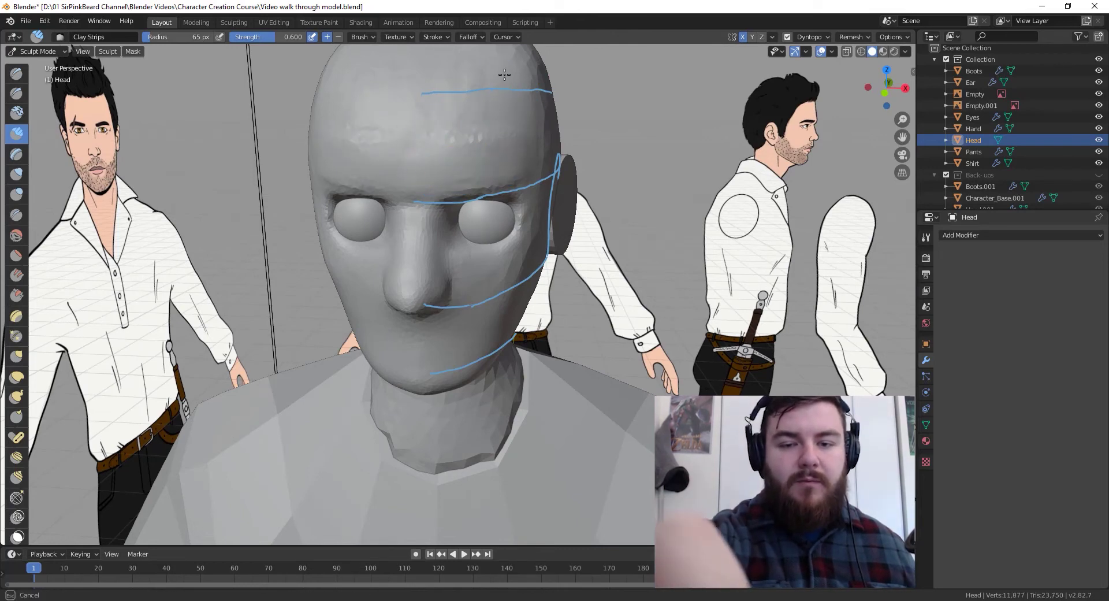
Build up the cheekbones below the eyes and the area beside the nose with Clay Strips at a 49 px radius
middle_drag(446, 124, 396, 235)
key(g)
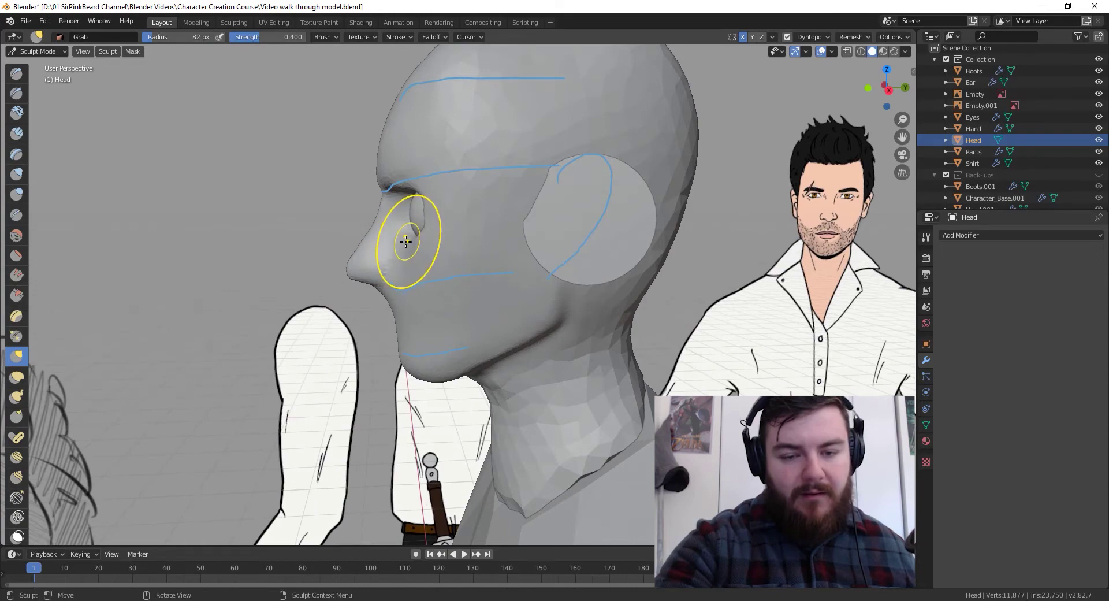
mouse_move(408, 245)
middle_down()
mouse_move(457, 229)
mouse_move(433, 240)
mouse_move(448, 245)
mouse_move(403, 260)
mouse_move(463, 274)
mouse_move(505, 244)
middle_up()
click(17, 133)
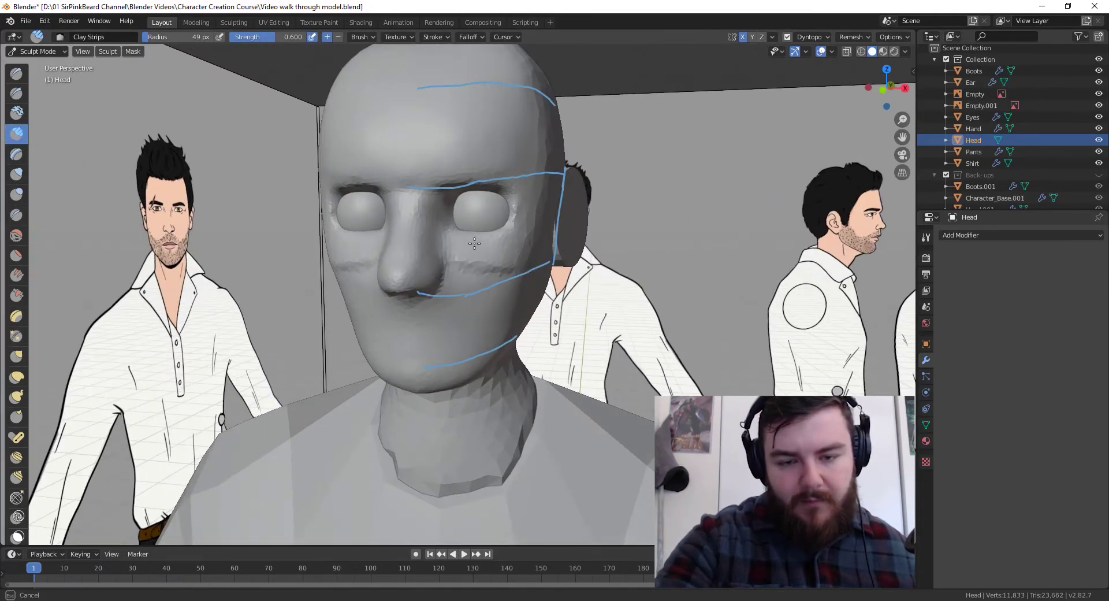
drag(475, 243, 507, 252)
mouse_move(513, 248)
mouse_down()
mouse_move(481, 247)
mouse_move(515, 278)
mouse_up()
middle_drag(503, 284, 423, 261)
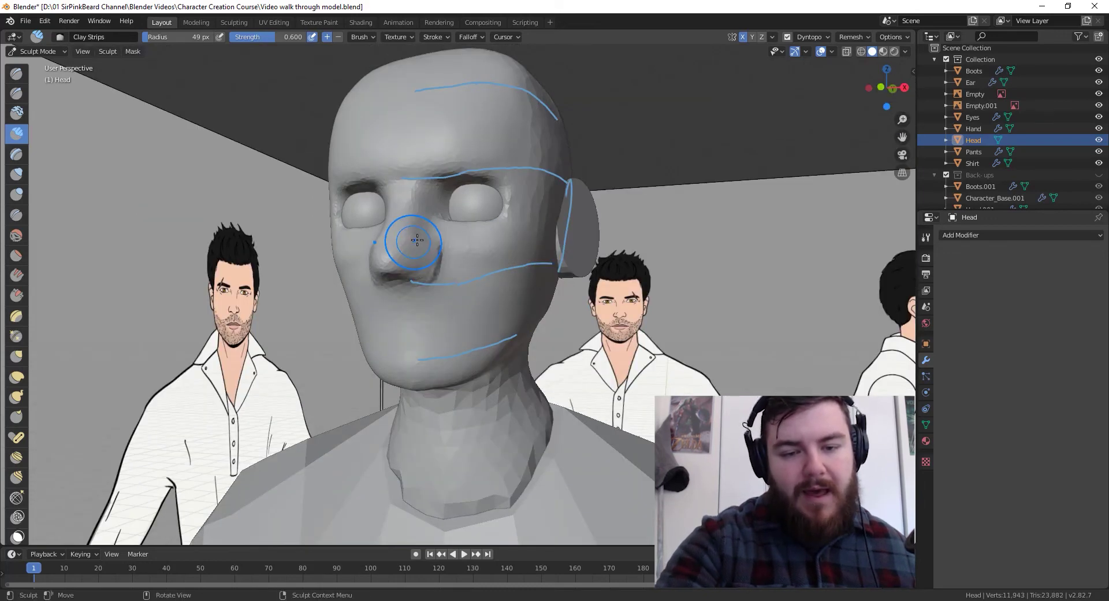
mouse_move(417, 240)
mouse_down()
mouse_move(444, 256)
mouse_move(434, 297)
mouse_up()
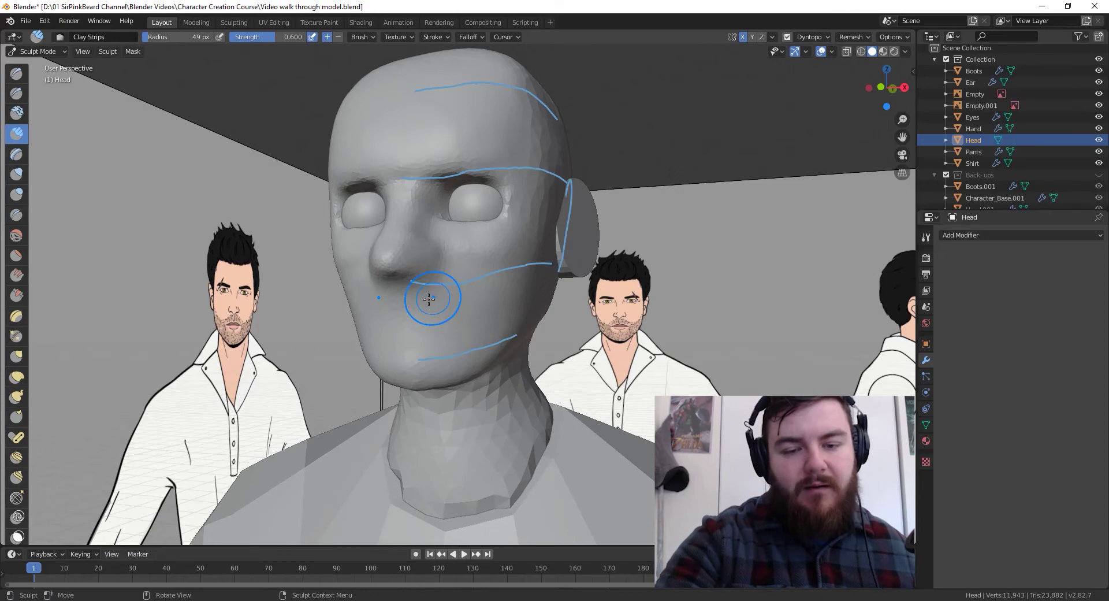
Reshape the nose tip with the Grab brush at 49 px, and adjust the nose bridge at 85 px
mouse_move(433, 297)
middle_down()
mouse_move(508, 289)
mouse_move(453, 283)
middle_up()
key(g)
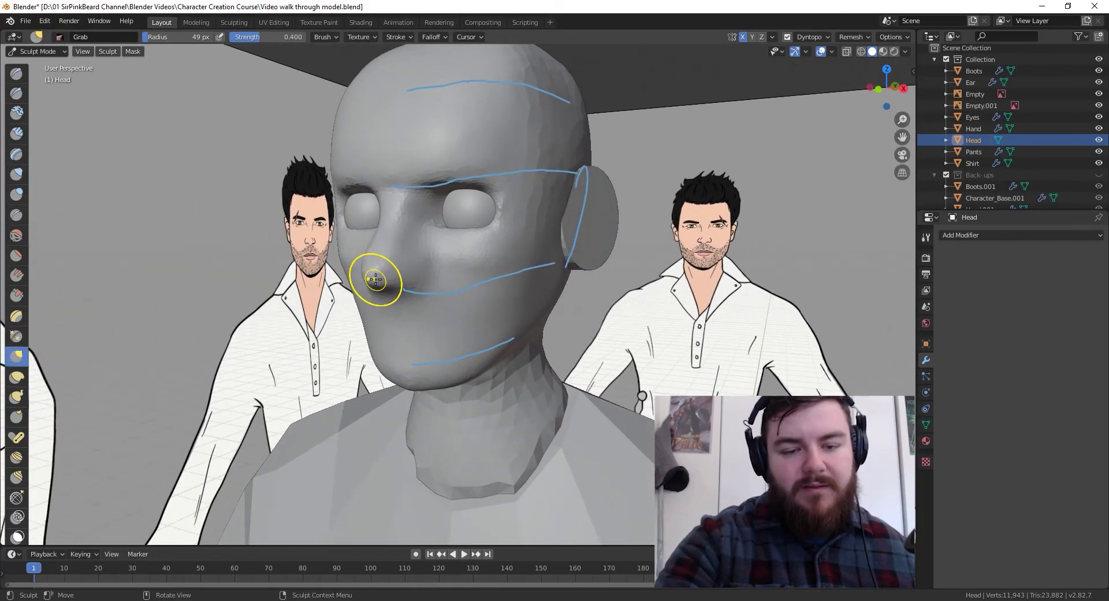
drag(384, 277, 394, 277)
middle_drag(394, 276, 360, 264)
drag(359, 264, 365, 270)
middle_drag(371, 277, 383, 207)
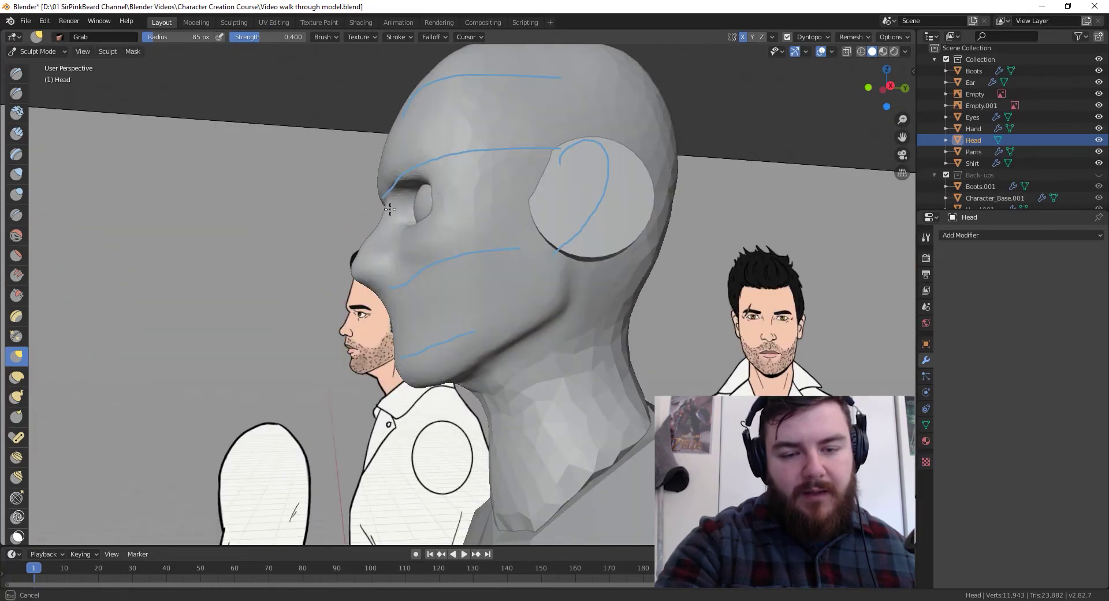
drag(390, 209, 388, 206)
mouse_move(389, 206)
mouse_down()
mouse_move(366, 248)
mouse_move(371, 223)
mouse_move(379, 215)
mouse_move(371, 248)
mouse_up()
mouse_move(372, 247)
middle_down()
mouse_move(465, 292)
mouse_move(439, 300)
mouse_move(449, 328)
mouse_move(570, 297)
middle_up()
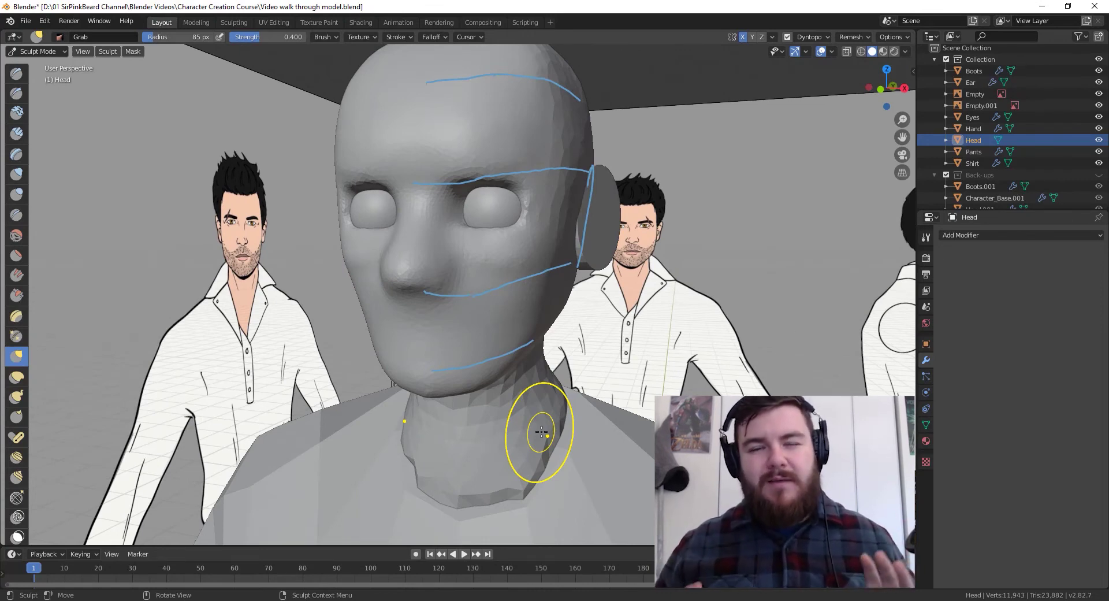
Set the Clay Strips radius to 47 px and build up a rounded mouth mound between the nose and chin
click(16, 134)
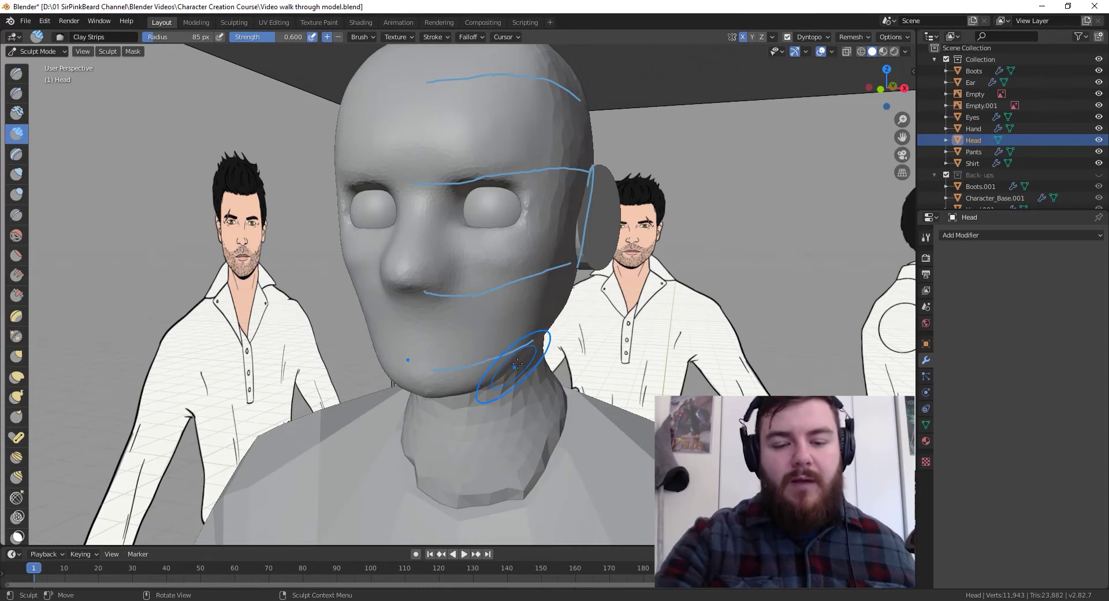
middle_drag(509, 369, 543, 341)
key(f)
click(426, 312)
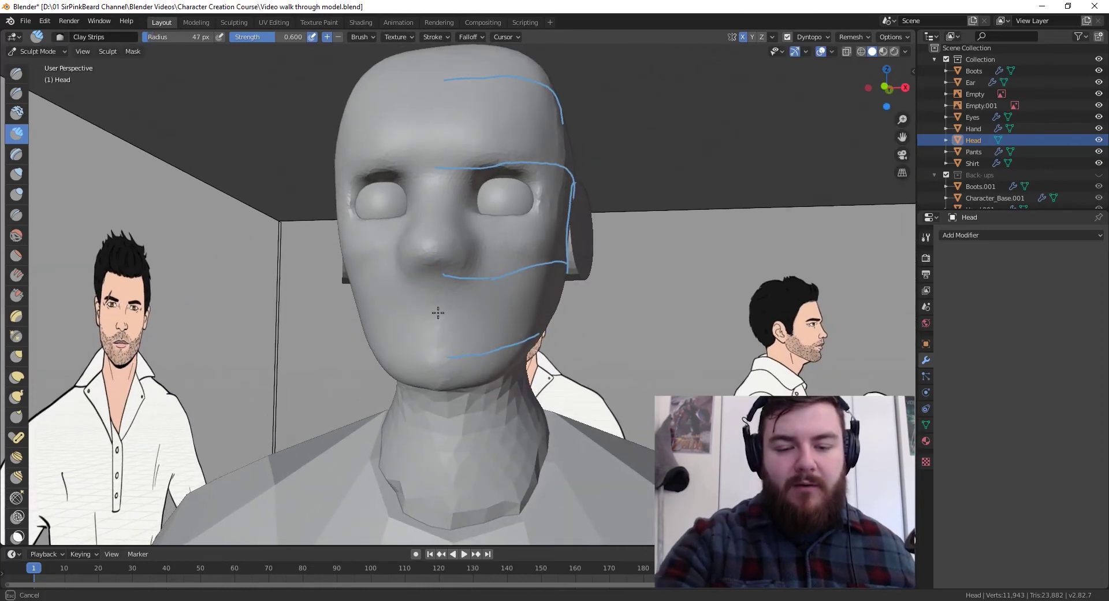
mouse_move(450, 327)
mouse_down()
mouse_move(445, 347)
mouse_move(511, 314)
mouse_move(453, 330)
mouse_move(462, 306)
mouse_move(515, 289)
mouse_up()
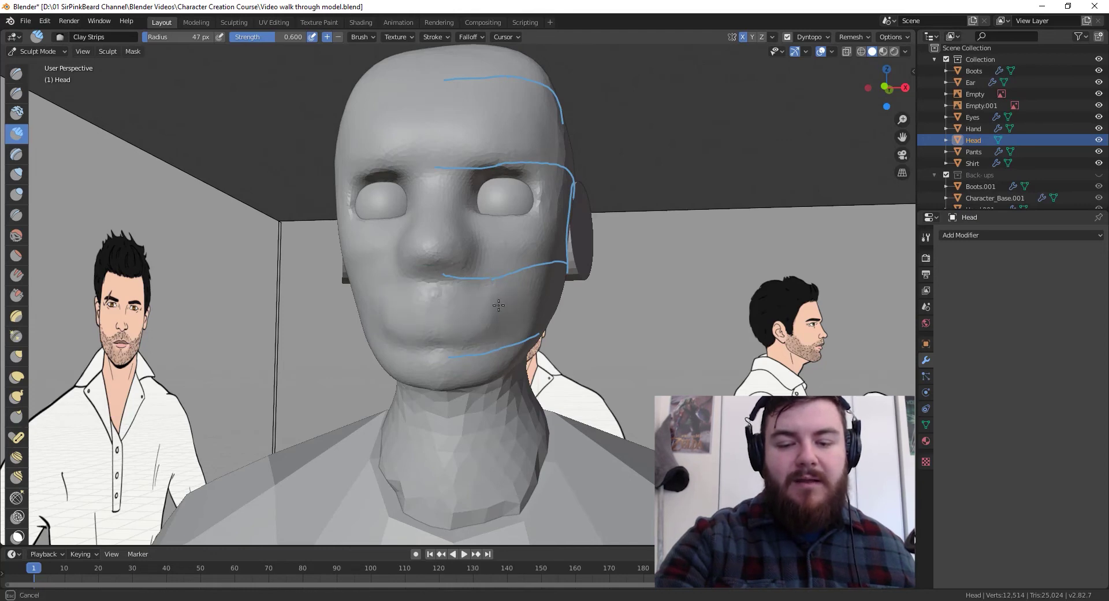
Draw a vertical annotation guide from the eye down to the chin line and smooth the mouth mound
middle_drag(498, 305, 508, 262)
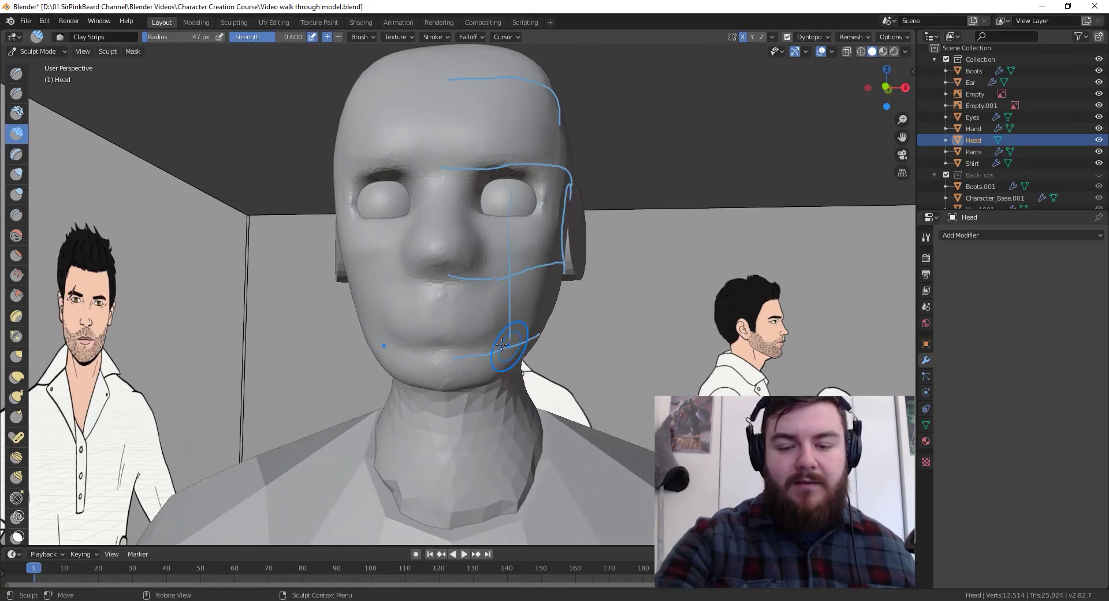
mouse_move(456, 314)
shift+mouse_down()
mouse_move(441, 300)
mouse_move(446, 311)
shift+mouse_up()
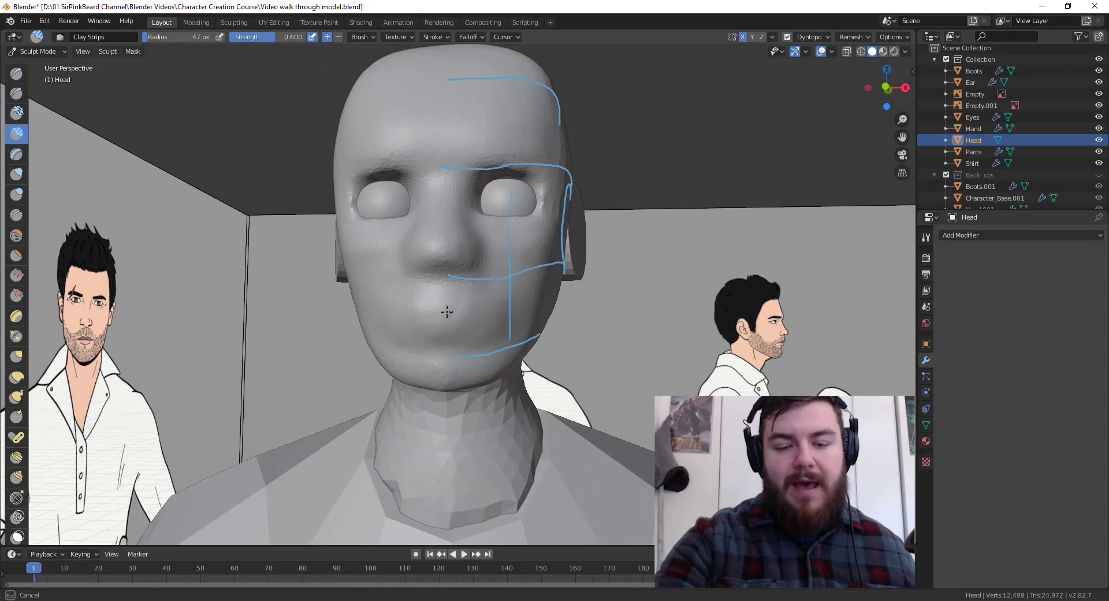
mouse_move(523, 319)
middle_down()
mouse_move(408, 514)
mouse_move(371, 527)
mouse_move(460, 324)
middle_up()
shift+drag(460, 324, 439, 334)
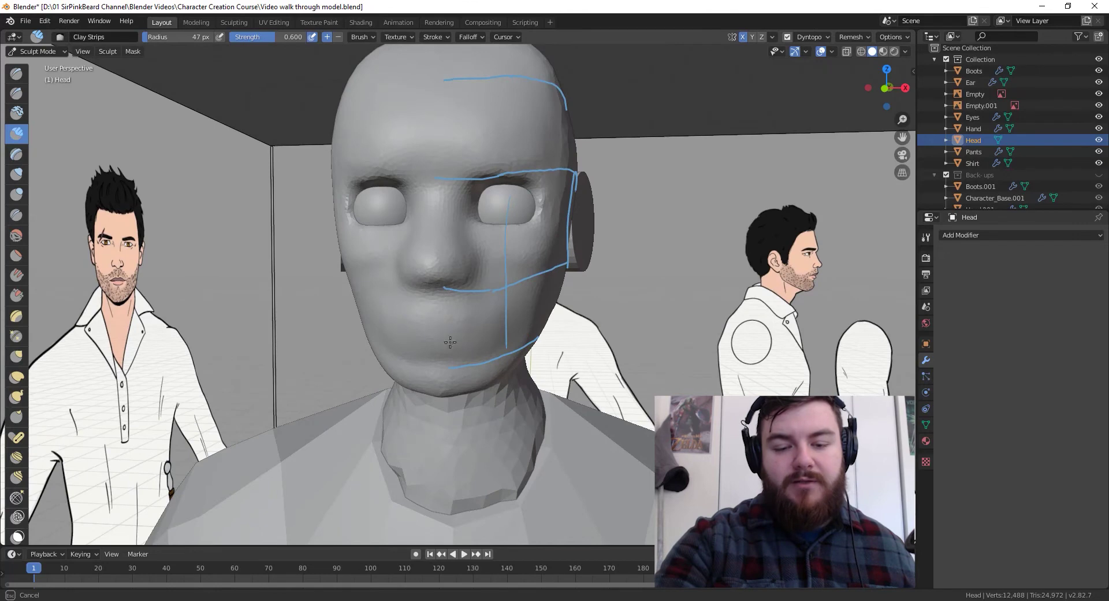
Build up the neck muscle from below the ear to the front of the neck base with Clay Strips at 69 px
mouse_move(473, 356)
middle_down()
mouse_move(538, 371)
mouse_move(562, 360)
mouse_move(544, 381)
middle_up()
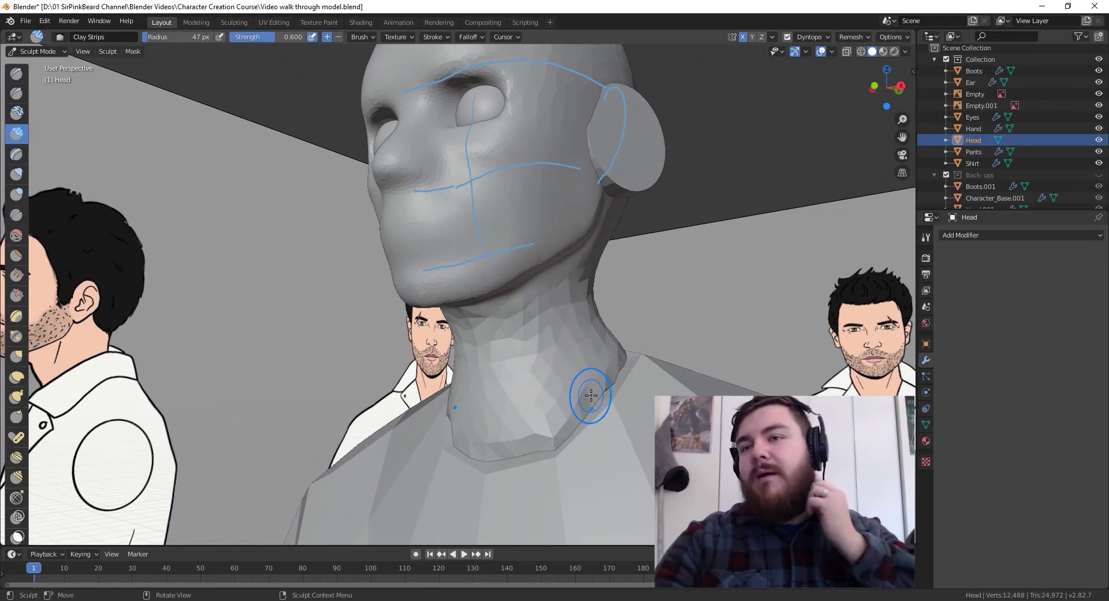
middle_drag(589, 312, 590, 232)
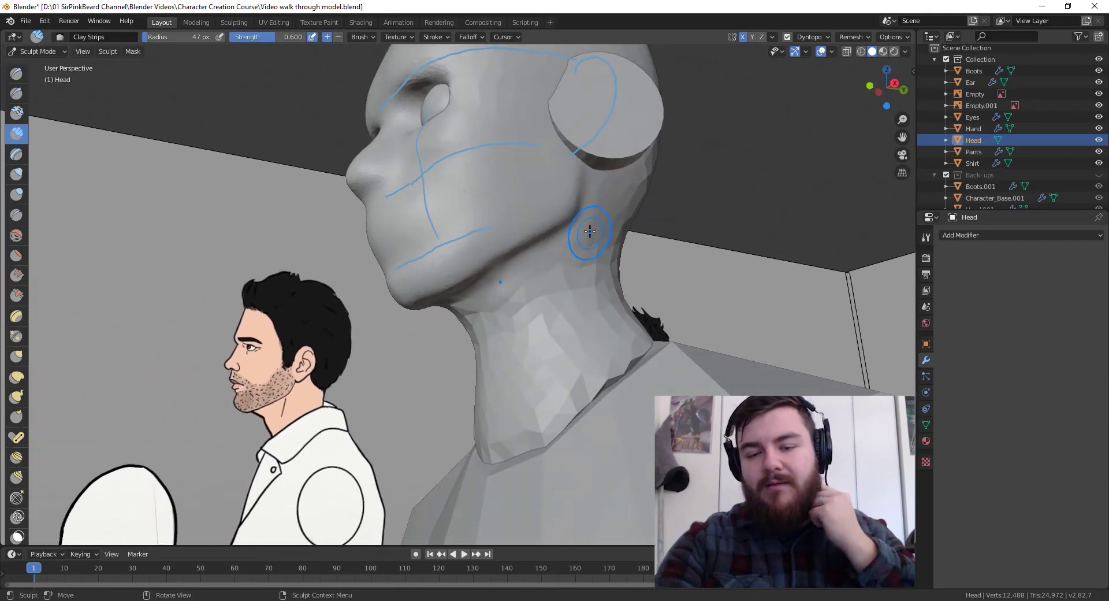
drag(534, 340, 548, 351)
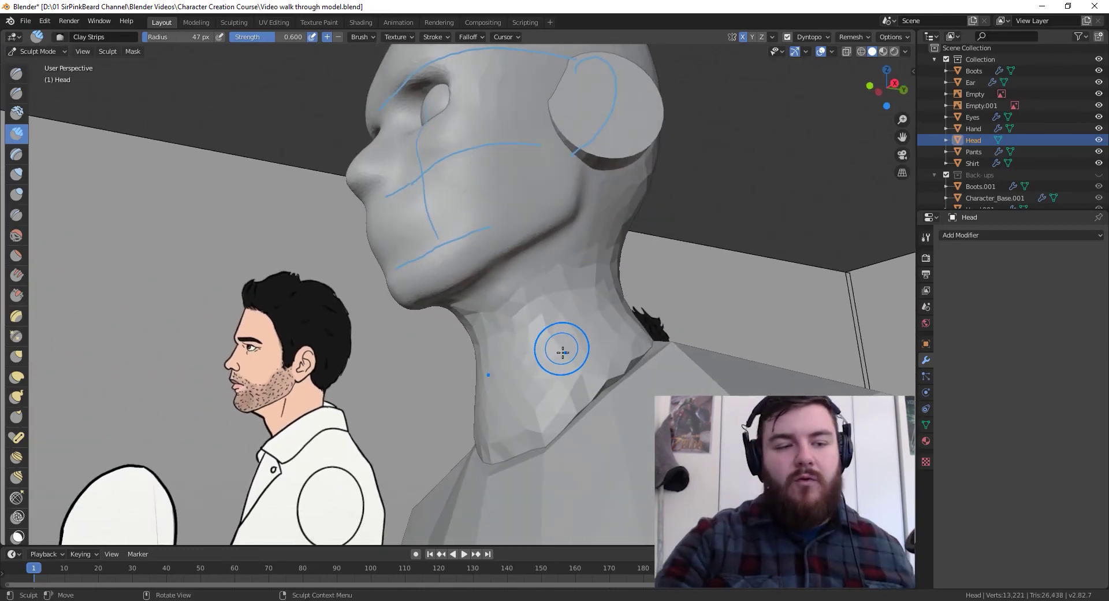
key(f)
click(611, 282)
mouse_move(595, 230)
mouse_down()
mouse_move(532, 414)
mouse_move(520, 421)
mouse_up()
mouse_move(508, 361)
middle_down()
mouse_move(586, 379)
mouse_move(532, 392)
mouse_move(526, 366)
mouse_move(502, 390)
mouse_move(493, 384)
middle_up()
Enlarge the brush radius to 138 px and pull the front and side of the neck base outward with Snake Hook
key(g)
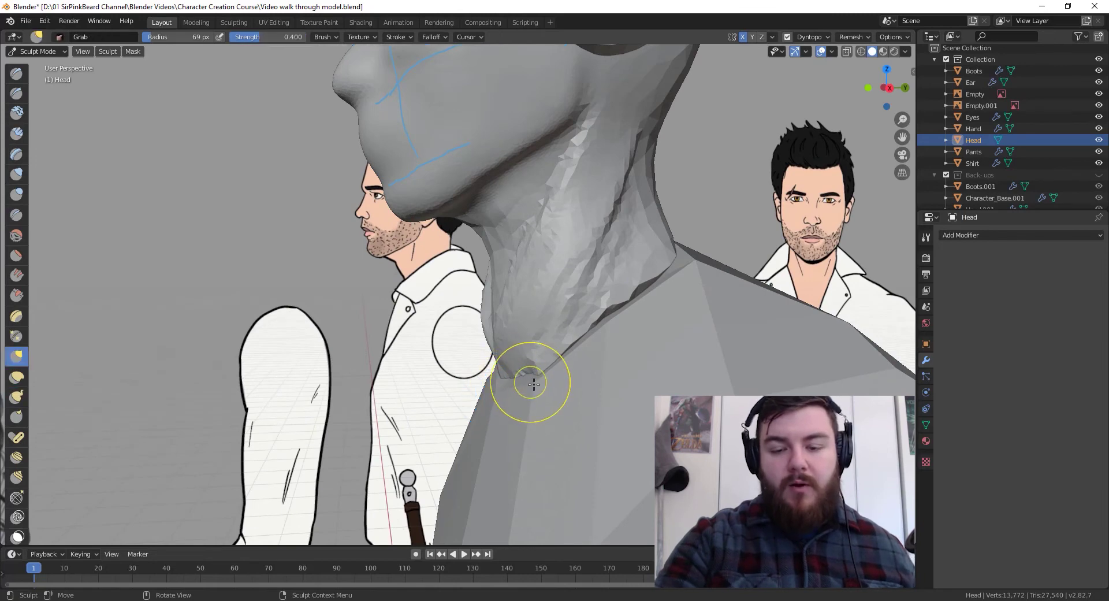
key(f)
click(570, 377)
drag(523, 375, 498, 386)
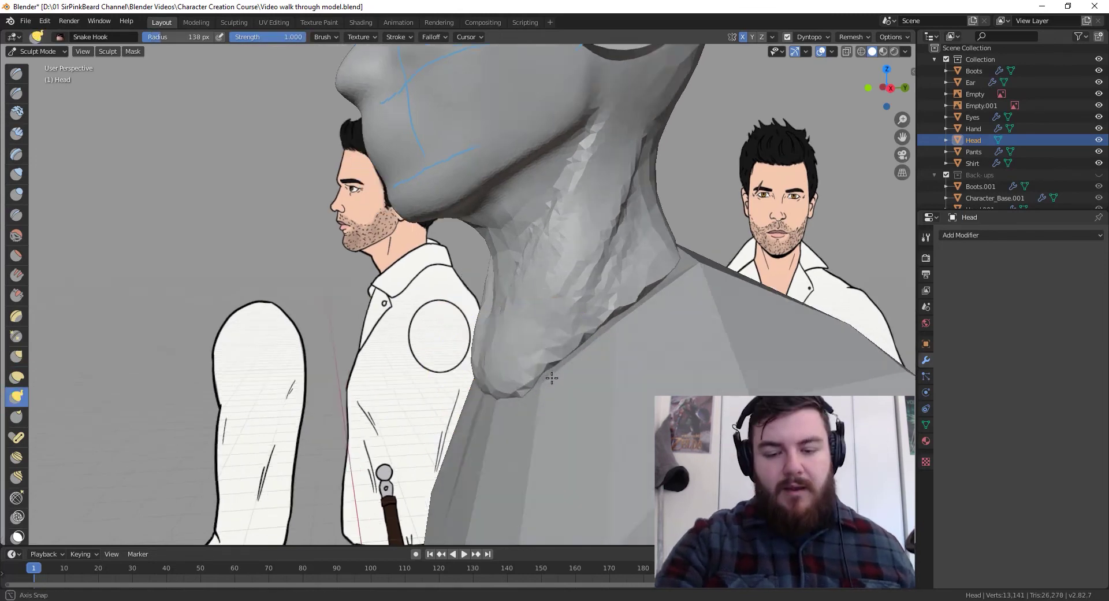
middle_drag(552, 378, 604, 342)
mouse_move(605, 342)
mouse_down()
mouse_move(626, 357)
mouse_move(627, 329)
mouse_move(663, 319)
mouse_move(659, 283)
mouse_move(701, 291)
mouse_up()
Extend the back and sides of the neck base down over the shoulders with the Snake Hook brush
mouse_move(701, 291)
middle_down()
mouse_move(729, 332)
mouse_move(612, 347)
mouse_move(655, 322)
middle_up()
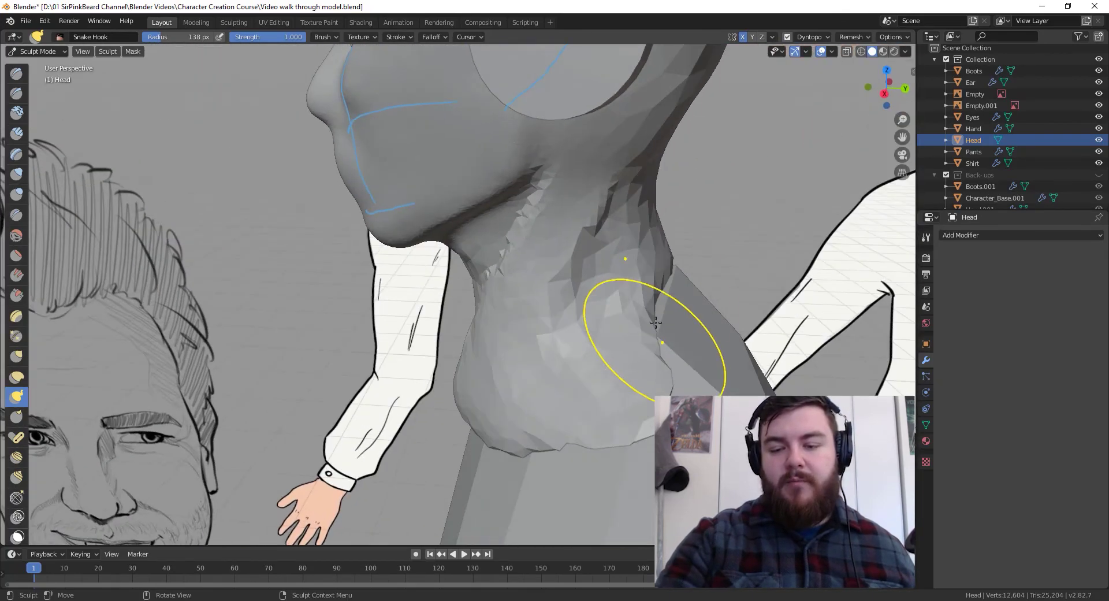
mouse_move(668, 318)
mouse_down()
mouse_move(693, 303)
mouse_move(681, 318)
mouse_move(687, 345)
mouse_up()
middle_drag(696, 354, 658, 332)
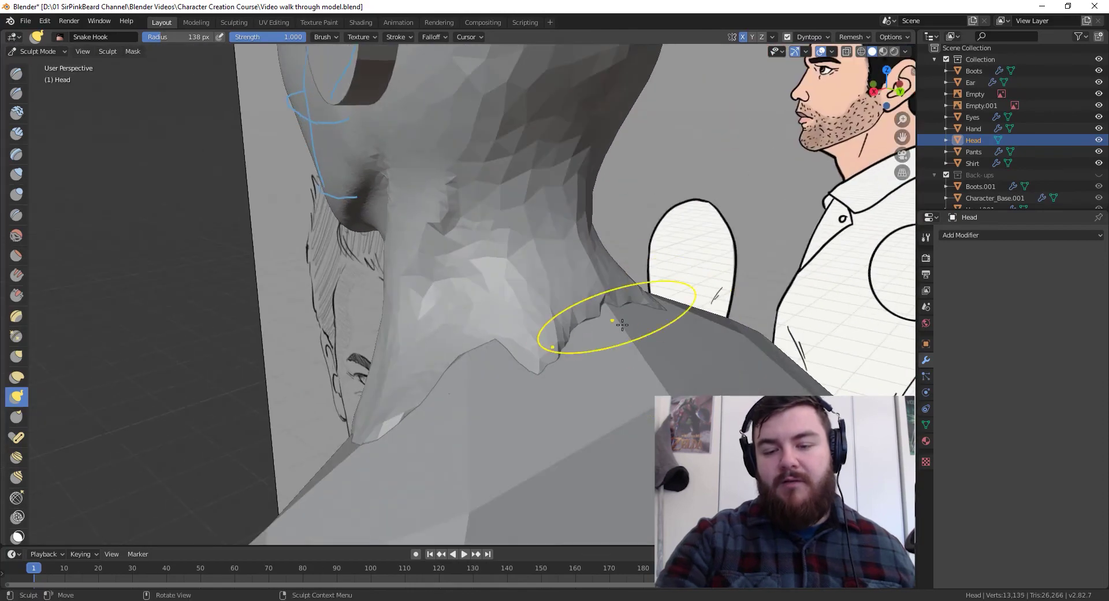
mouse_move(622, 324)
mouse_down()
mouse_move(595, 329)
mouse_move(601, 352)
mouse_up()
mouse_move(601, 352)
middle_down()
mouse_move(774, 321)
mouse_move(680, 260)
mouse_move(736, 291)
middle_up()
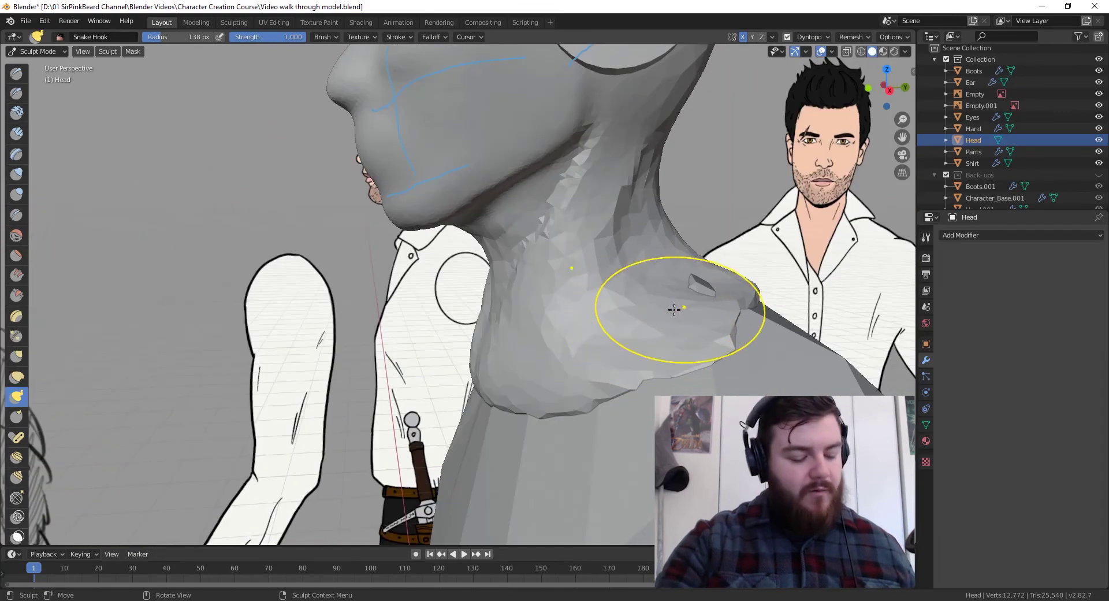
Thicken the side and back of the neck down to the shoulders with Clay Strips at a 96 px radius
click(16, 134)
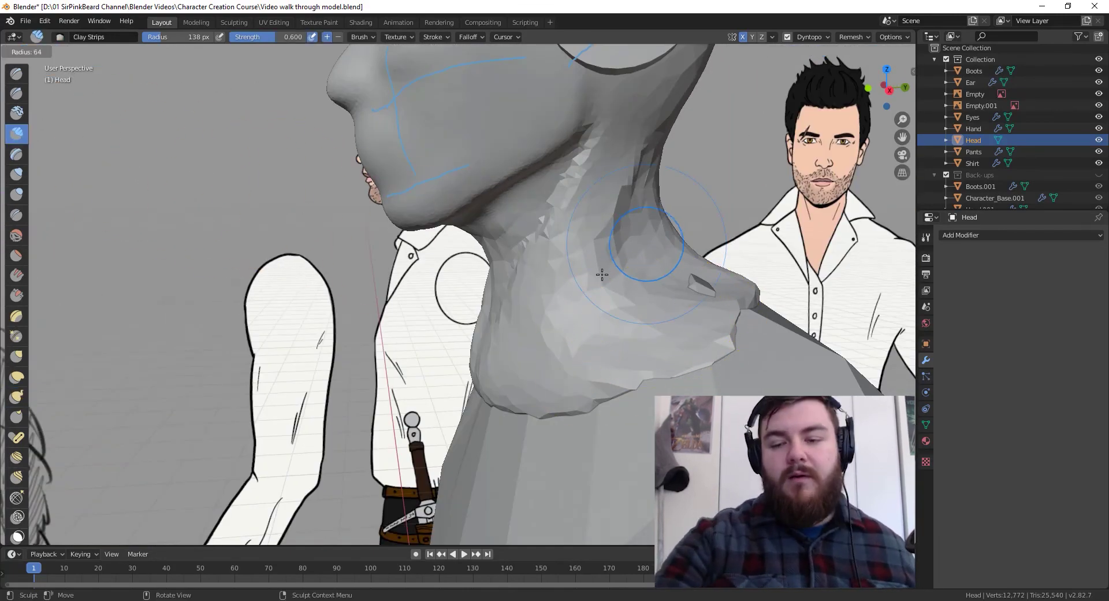
mouse_move(578, 249)
middle_down()
mouse_move(591, 285)
mouse_move(580, 284)
mouse_move(635, 287)
mouse_move(637, 244)
middle_up()
key(f)
click(678, 280)
mouse_move(583, 104)
mouse_down()
mouse_move(558, 229)
mouse_move(519, 324)
mouse_up()
drag(543, 243, 497, 369)
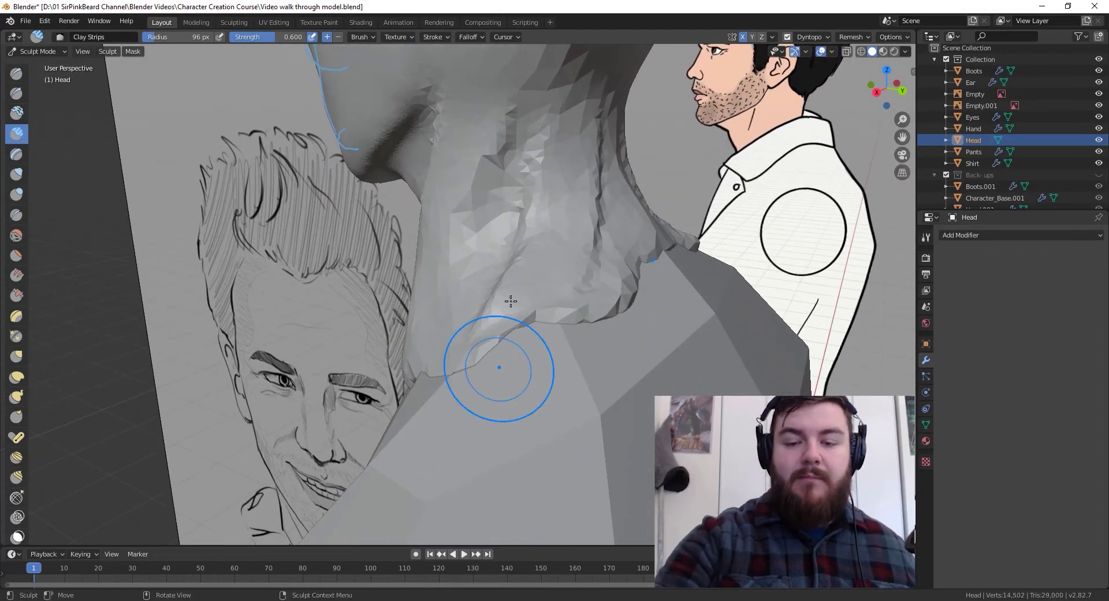
drag(540, 98, 496, 290)
mouse_move(529, 189)
mouse_down()
mouse_move(646, 248)
mouse_move(630, 104)
mouse_move(606, 79)
mouse_up()
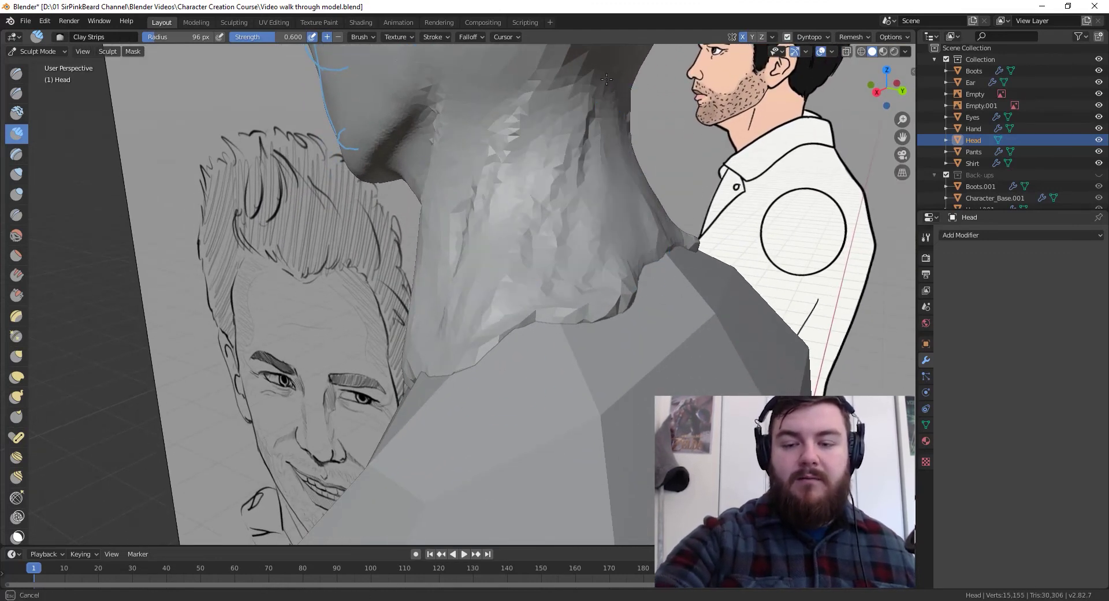
Refine the neck muscles and throat with Clay Strips at 61 px and smooth the strokes
middle_drag(587, 286, 548, 272)
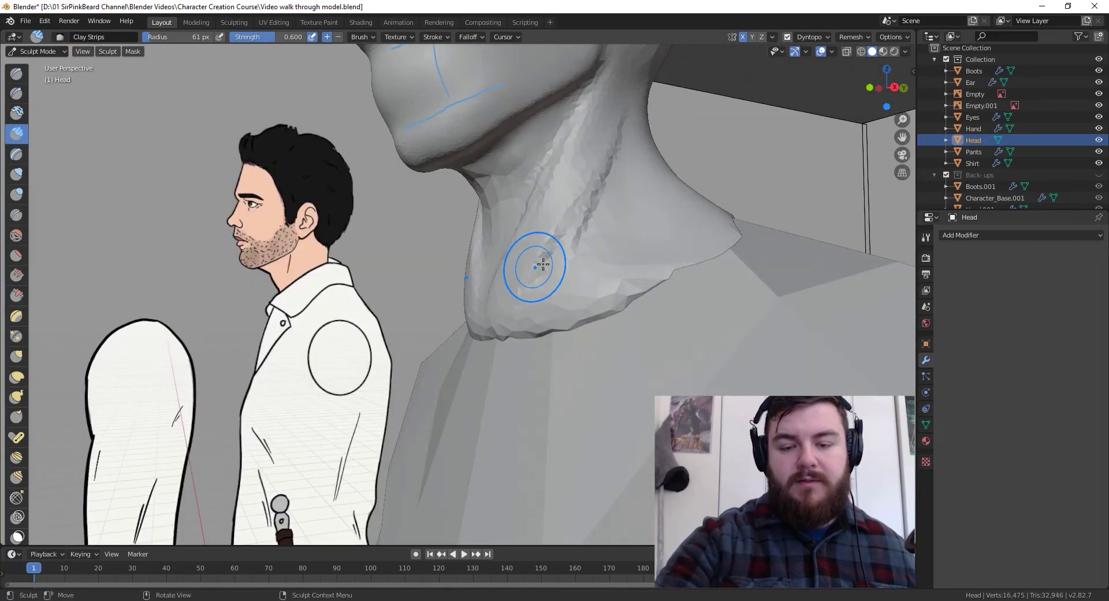
middle_drag(569, 280, 656, 291)
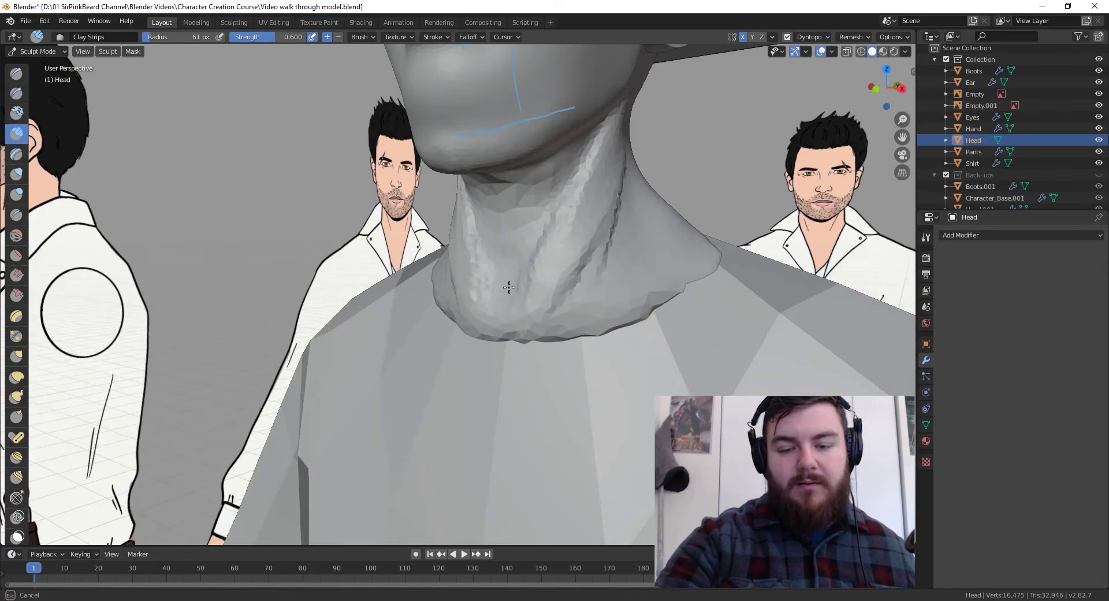
mouse_move(509, 286)
shift+mouse_down()
mouse_move(538, 268)
mouse_move(527, 265)
shift+mouse_up()
middle_drag(528, 265, 502, 187)
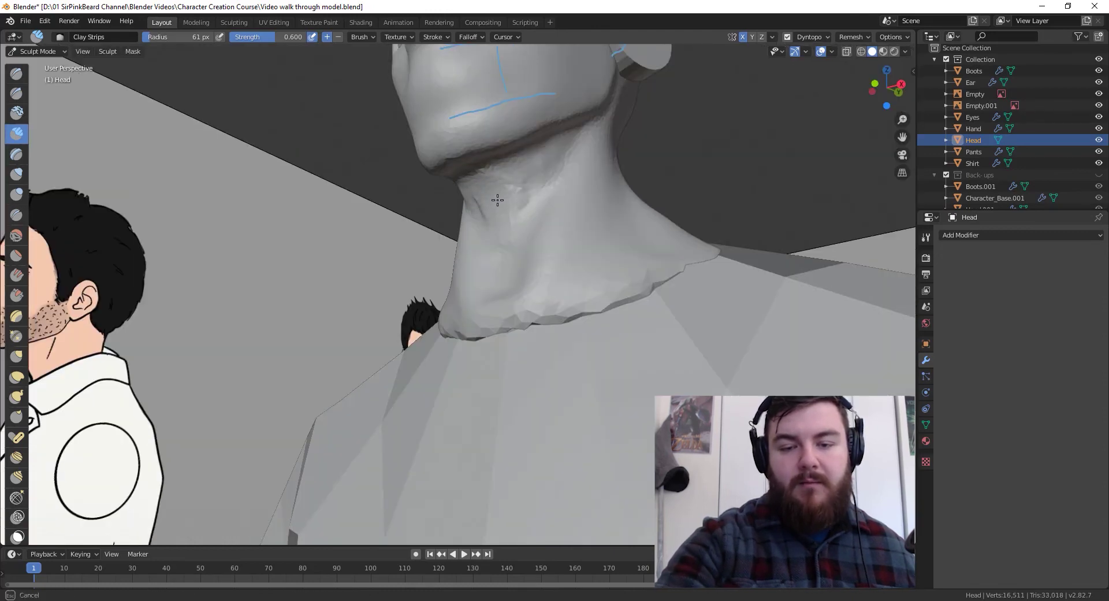
drag(497, 200, 515, 231)
Fill in the underside of the chin where it meets the neck with Clay Strips and smooth the transition
middle_drag(670, 255, 690, 257)
scroll(669, 249, up, 4)
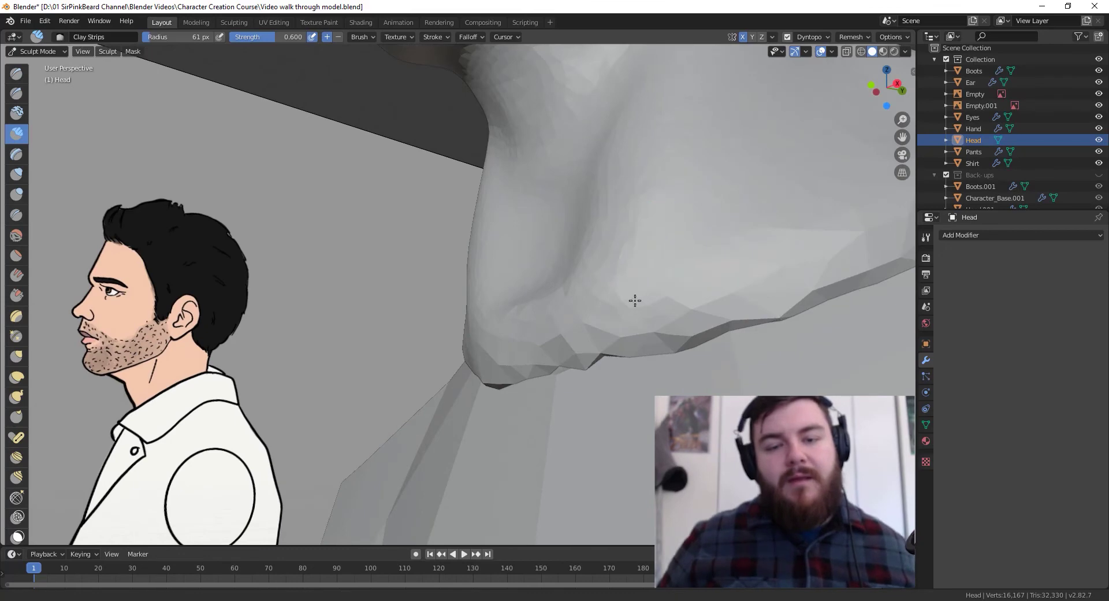
mouse_move(635, 300)
middle_down()
mouse_move(582, 321)
mouse_move(574, 290)
mouse_move(567, 314)
mouse_move(577, 320)
middle_up()
scroll(578, 312, up, 2)
drag(561, 277, 568, 270)
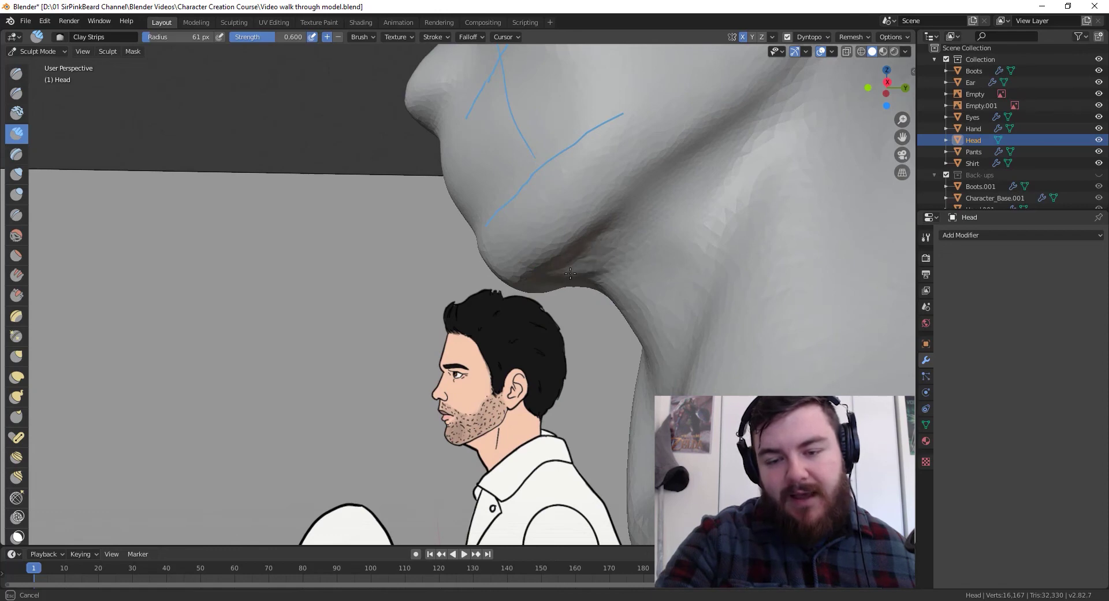
mouse_move(595, 284)
mouse_down()
mouse_move(571, 283)
mouse_move(594, 257)
mouse_move(572, 275)
mouse_up()
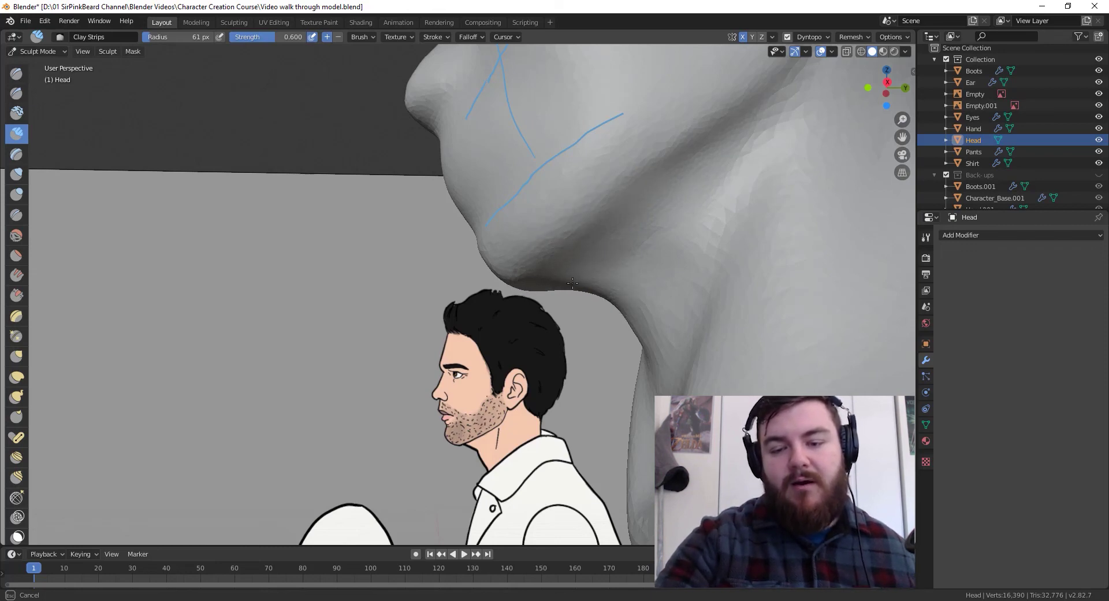
shift+drag(571, 283, 585, 293)
Touch up the front of the throat and smooth the side of the neck down to its base
mouse_move(633, 372)
middle_down()
mouse_move(604, 386)
mouse_move(508, 383)
mouse_move(617, 386)
mouse_move(625, 374)
middle_up()
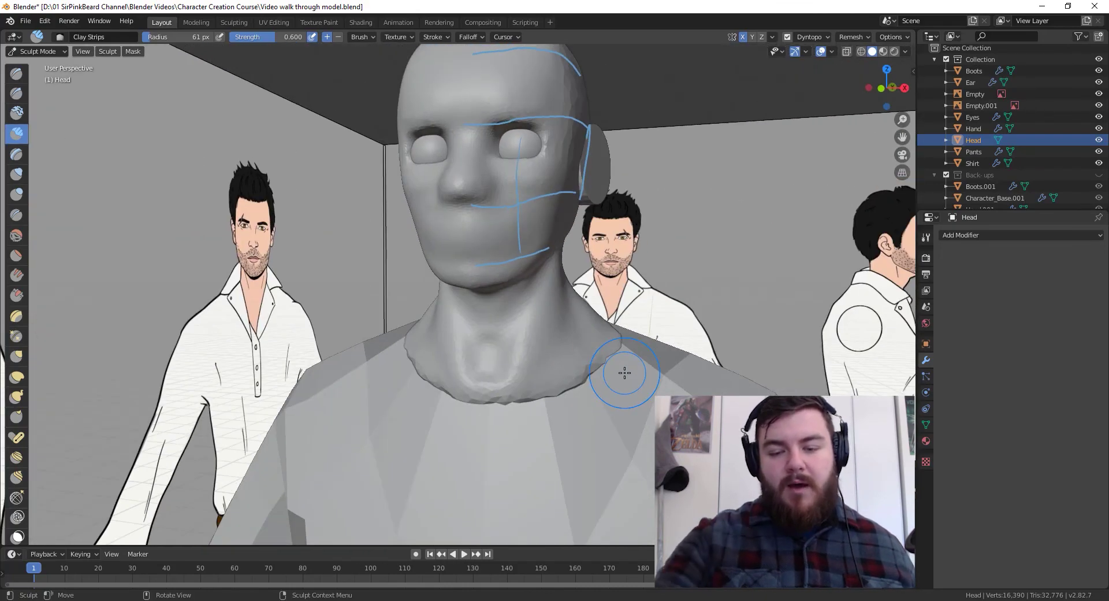
drag(506, 329, 500, 334)
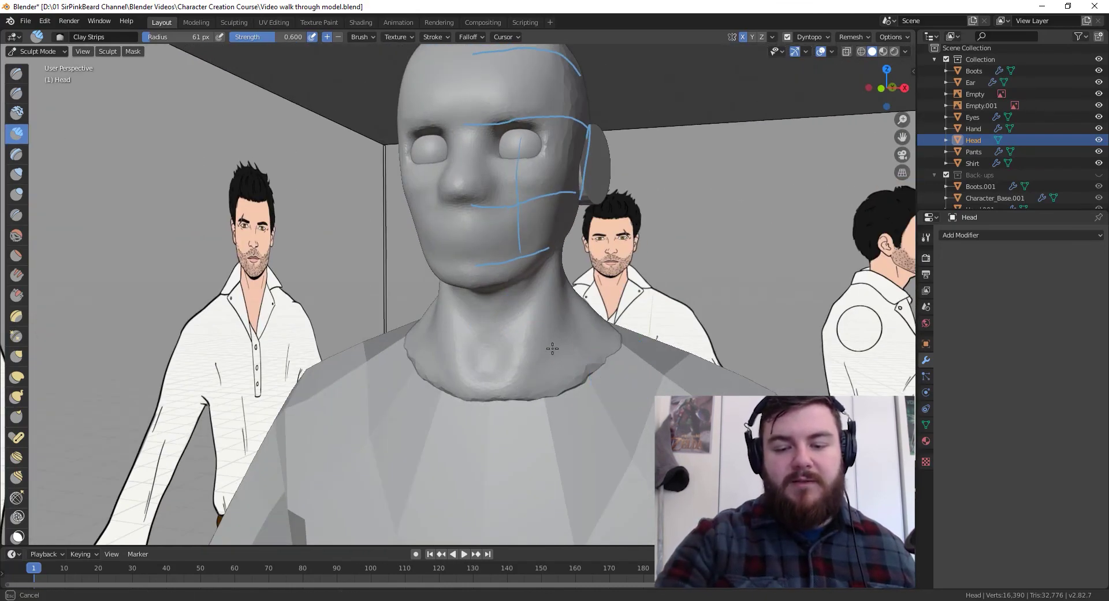
shift+drag(560, 317, 584, 368)
mouse_move(585, 368)
middle_down()
mouse_move(570, 376)
mouse_move(520, 322)
mouse_move(572, 346)
mouse_move(614, 343)
middle_up()
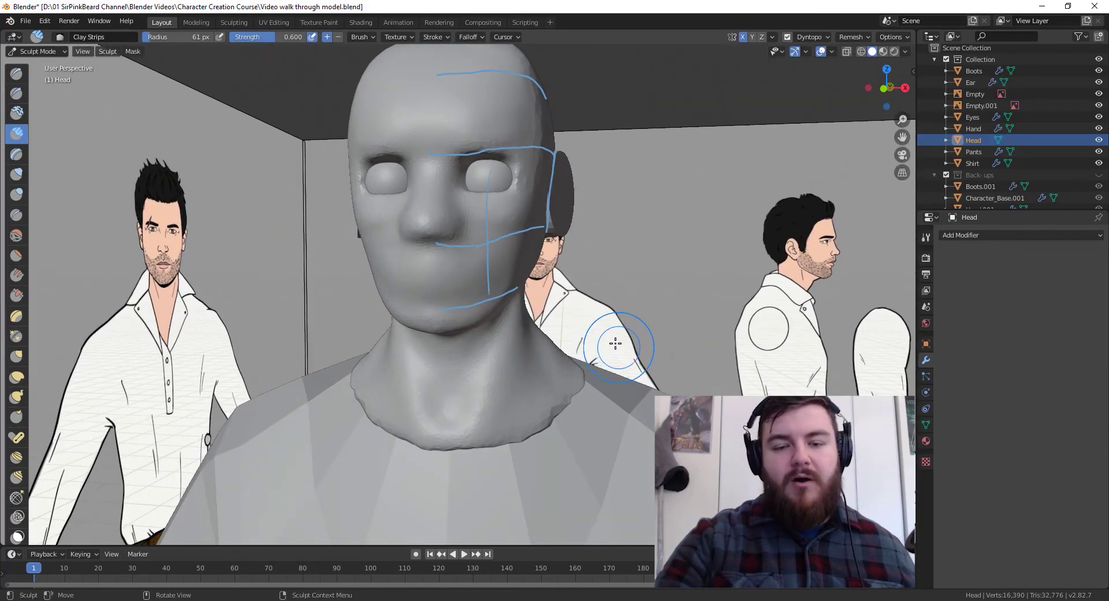